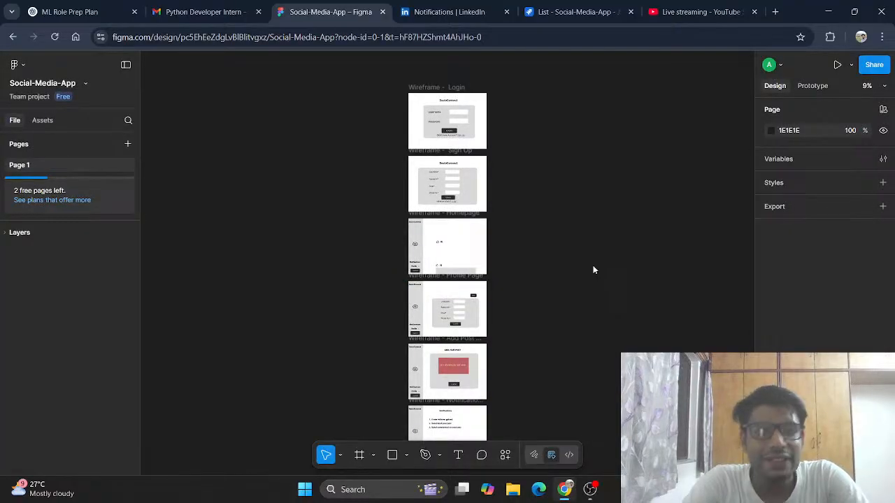
- Review the wireframes, switch to the Jira list, and expand the UI/Design epic and its Design Wireframe task to check the subtasks
scroll(504, 217, down, 3)
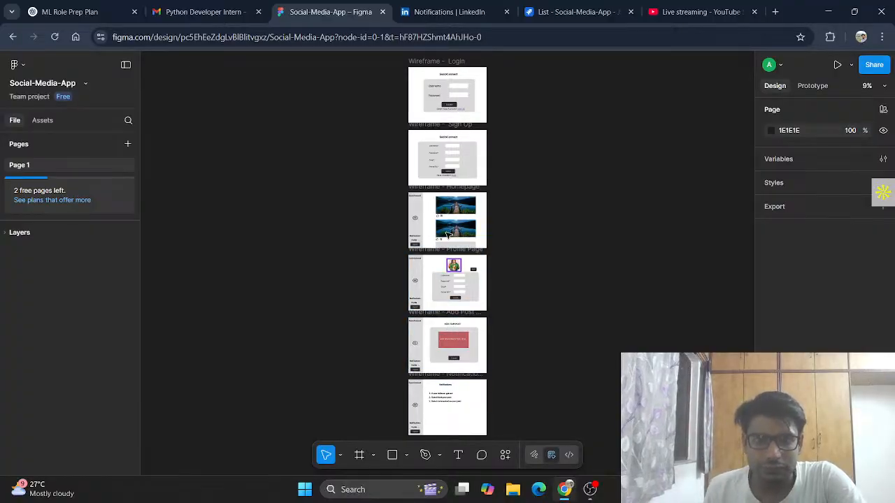
scroll(490, 364, down, 3)
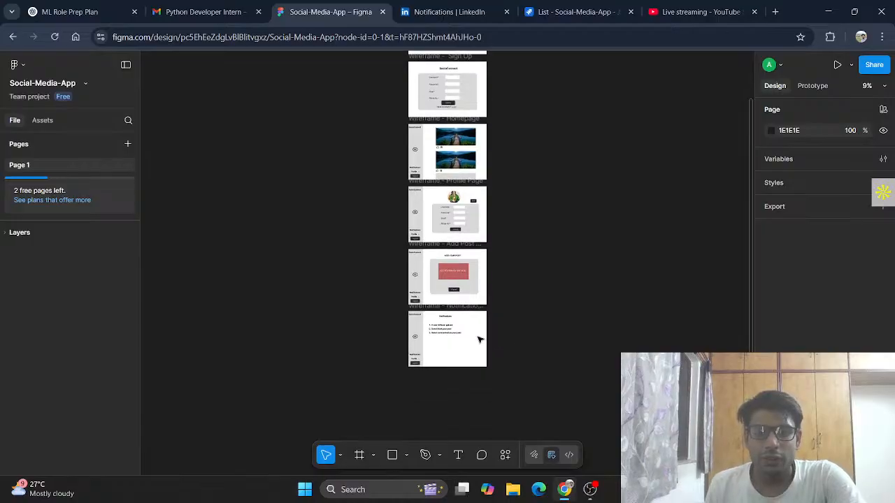
click(572, 10)
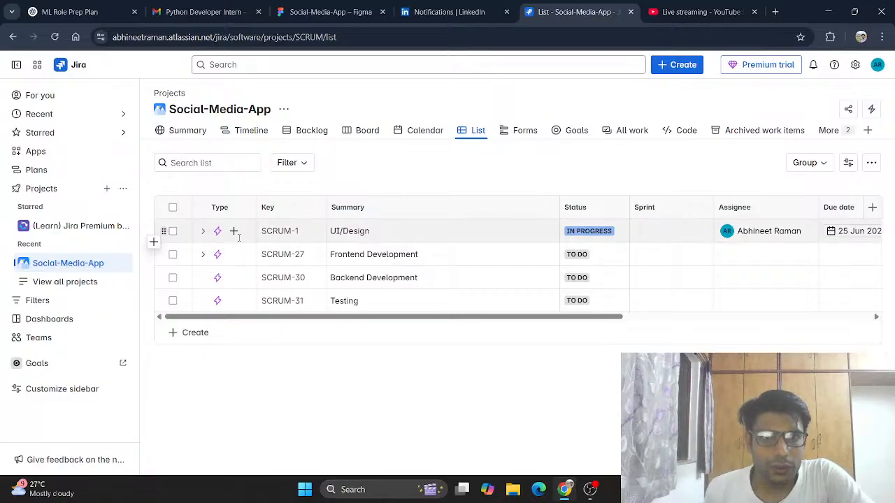
click(202, 231)
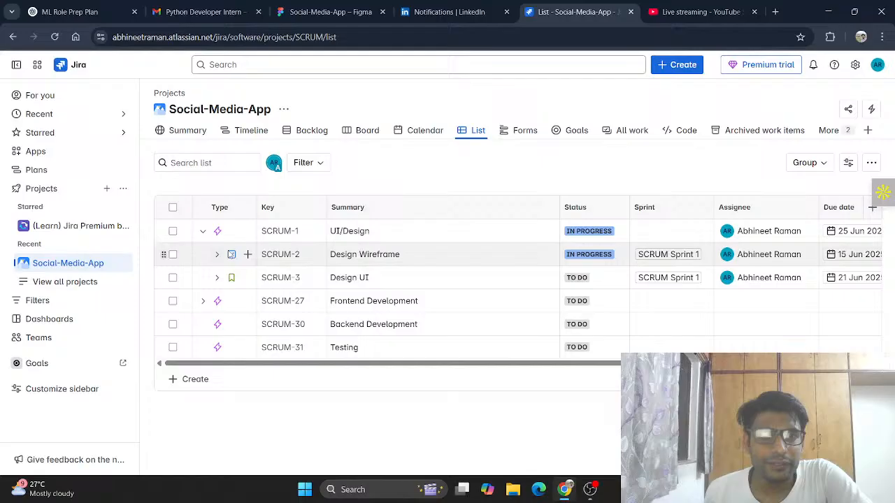
click(217, 255)
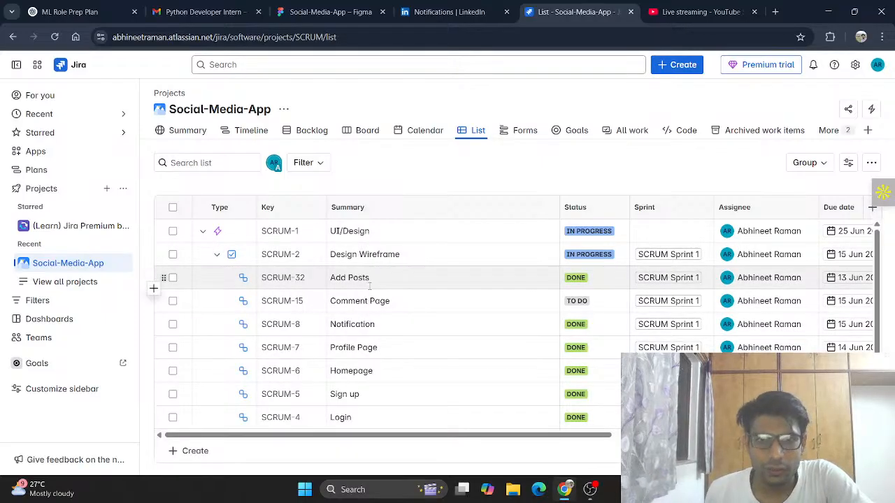
scroll(564, 302, down, 1)
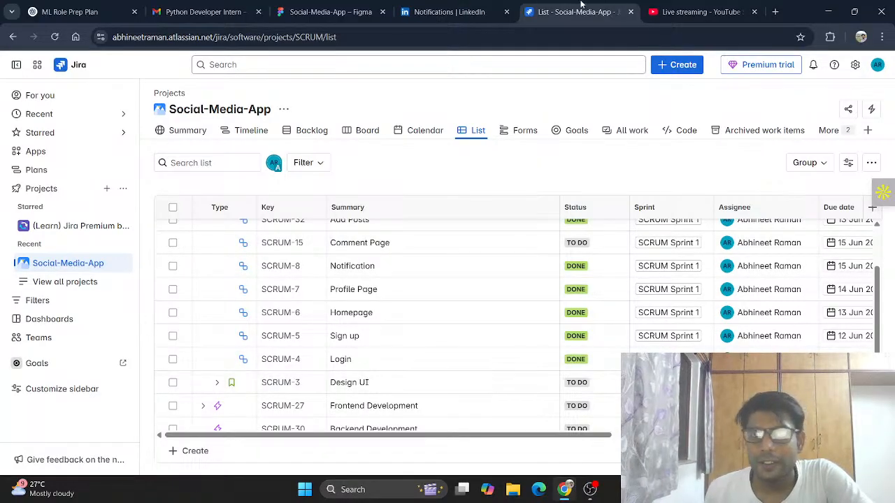
- Return to the Figma file, duplicate the Wireframe - Notification Page frame, and place the copy directly below the original at X -663, Y 6617
click(318, 13)
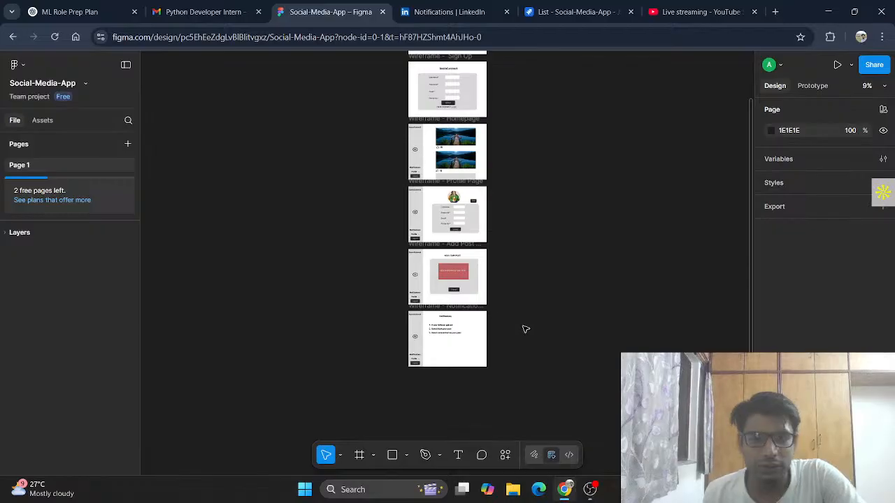
scroll(521, 326, up, 5)
scroll(521, 327, down, 3)
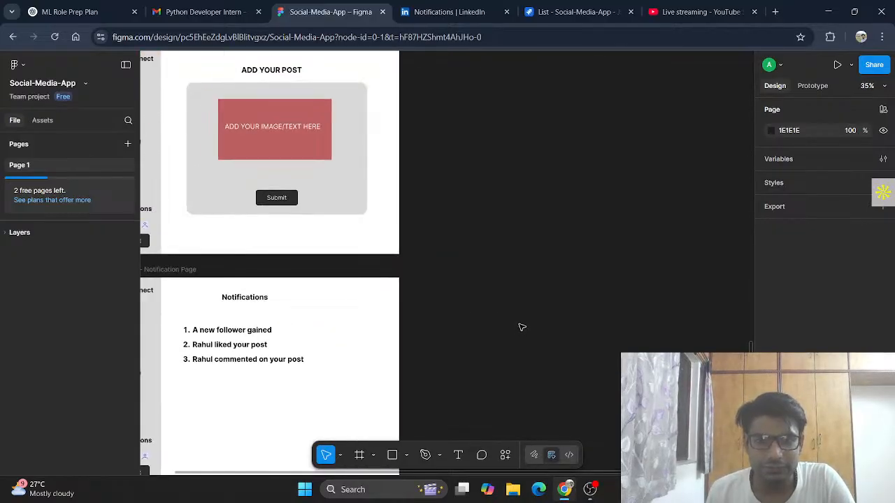
scroll(516, 329, up, 2)
scroll(468, 331, left, 5)
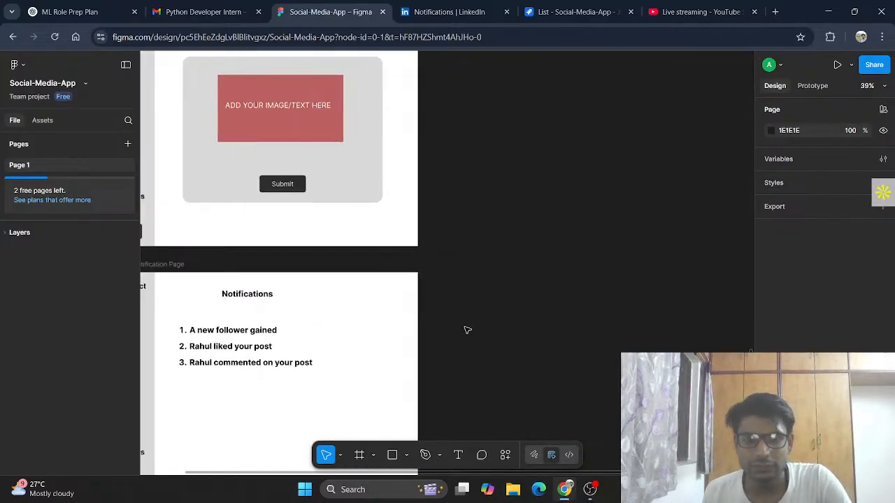
scroll(466, 328, down, 3)
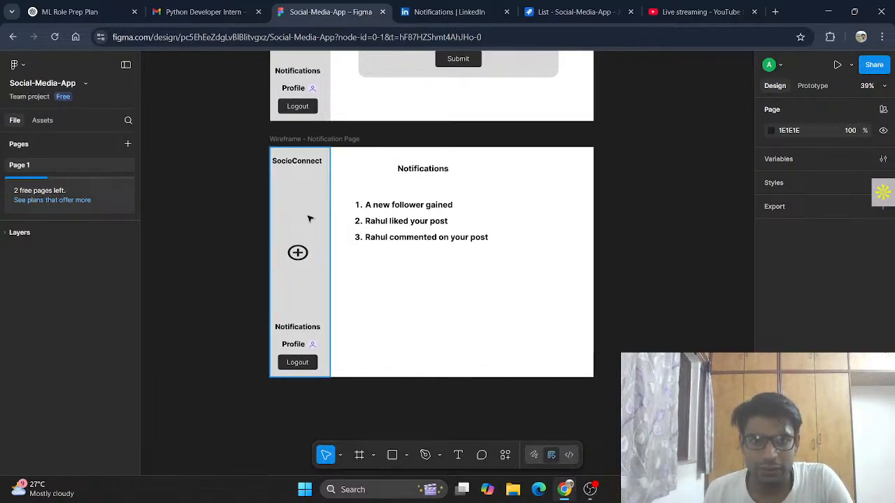
click(324, 140)
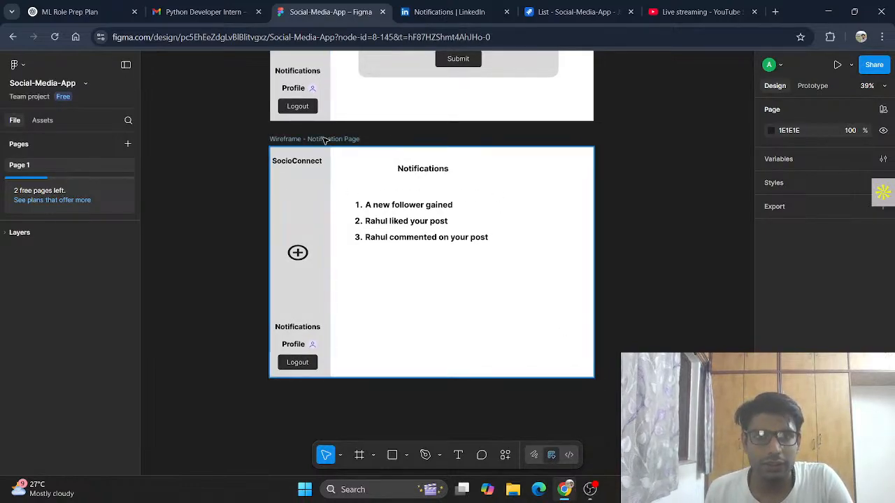
click(624, 328)
key(ctrl+v)
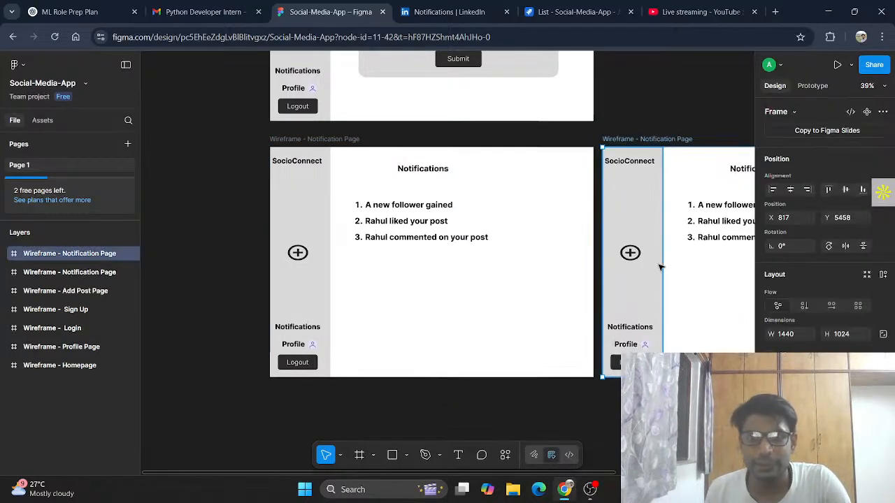
drag(648, 334, 369, 356)
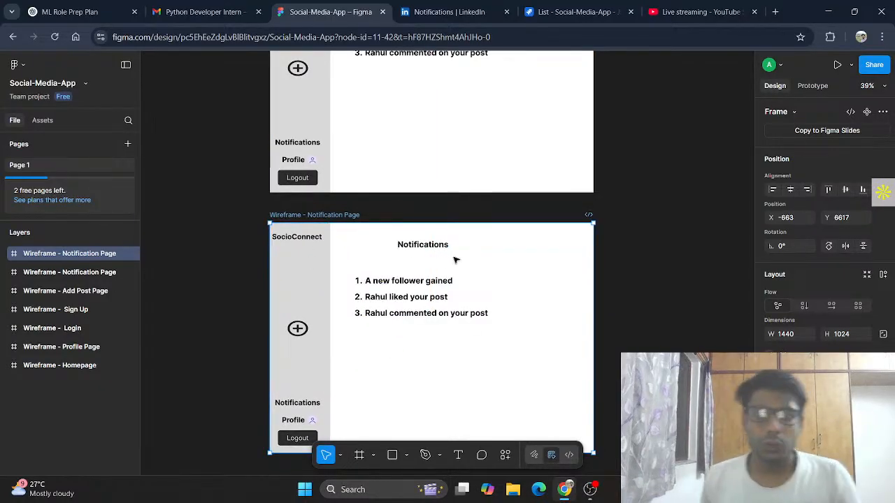
- Copy the second lake post image from the Wireframe - Homepage frame
scroll(456, 256, up, 2)
scroll(459, 253, down, 2)
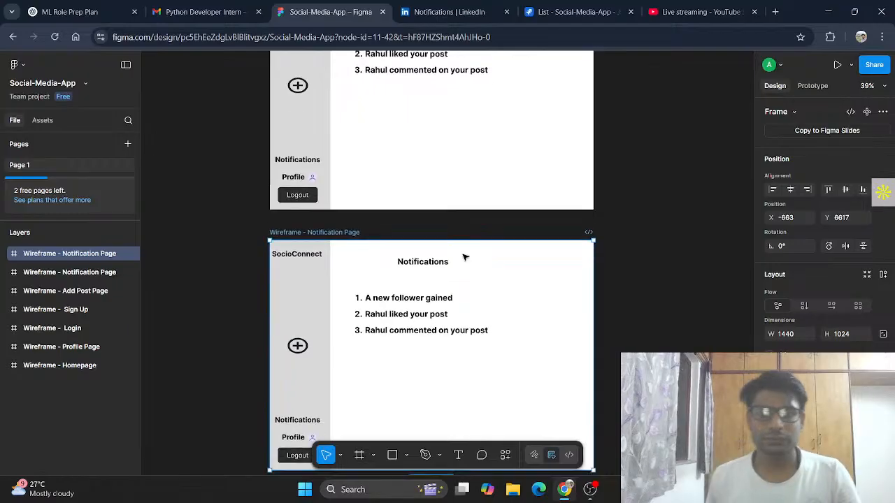
scroll(475, 196, down, 10)
scroll(476, 140, up, 3)
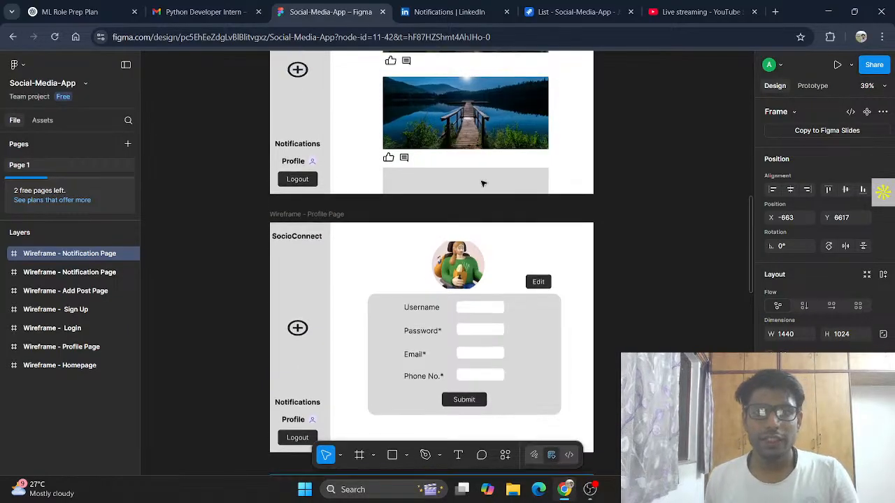
click(447, 136)
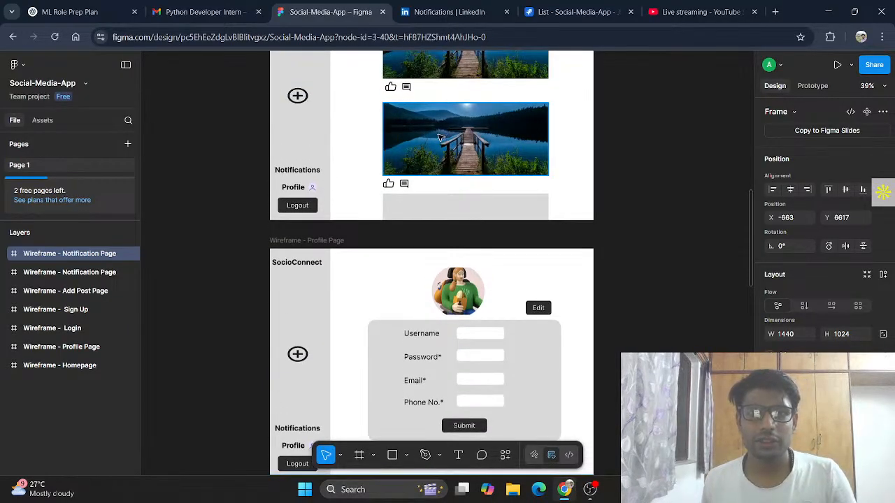
scroll(451, 143, down, 10)
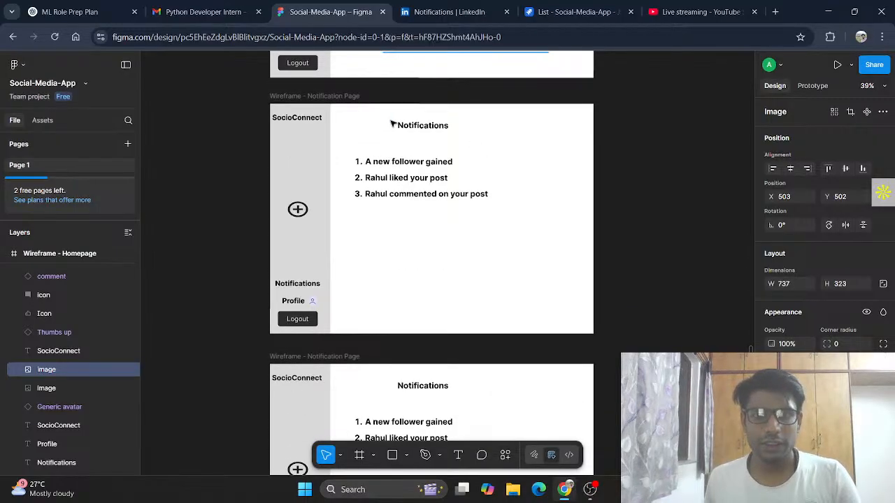
drag(387, 121, 494, 219)
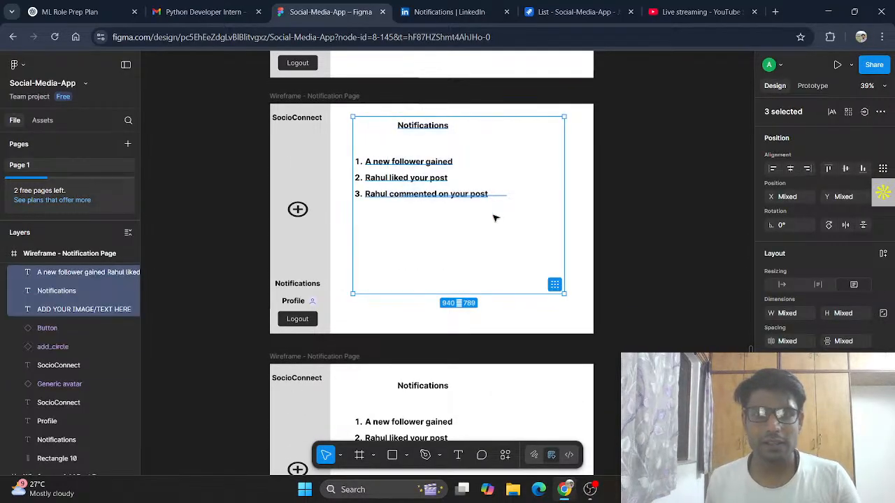
key(Delete)
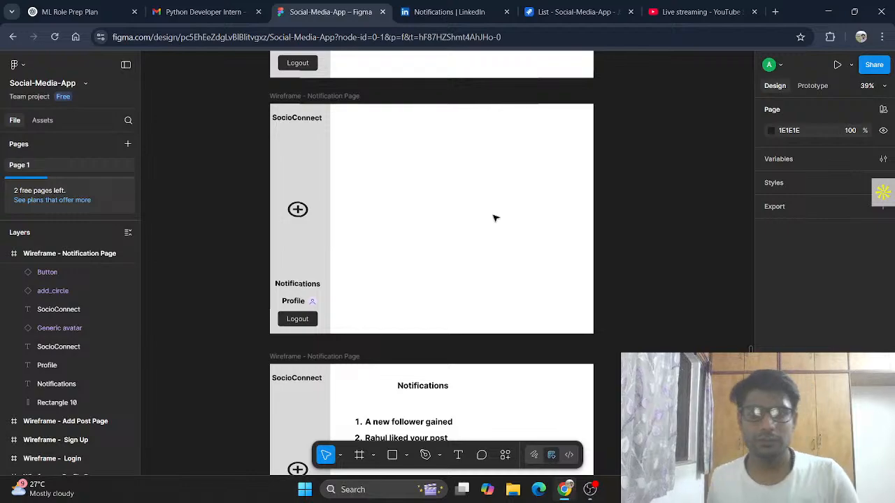
key(ctrl+z)
- Replace the notification texts in the duplicated frame with the copied lake image, placed near the frame's top at X 466, Y 62
scroll(433, 245, down, 4)
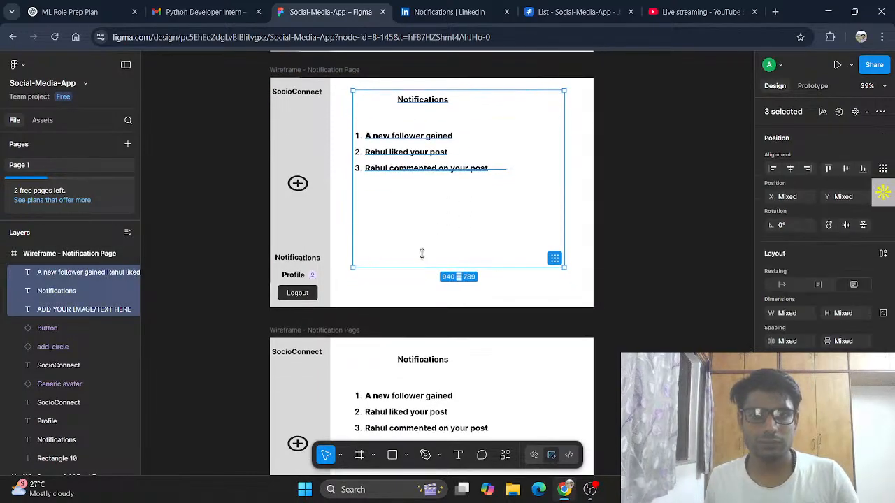
scroll(441, 250, down, 1)
drag(352, 200, 526, 313)
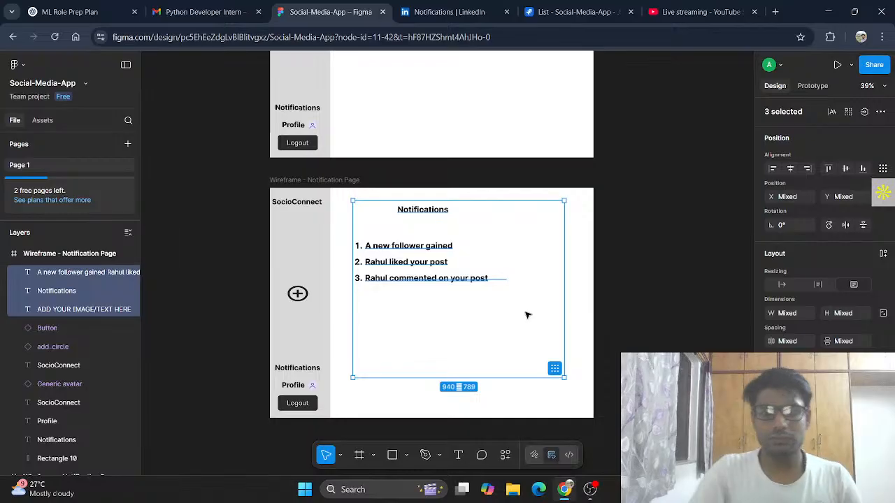
key(Delete)
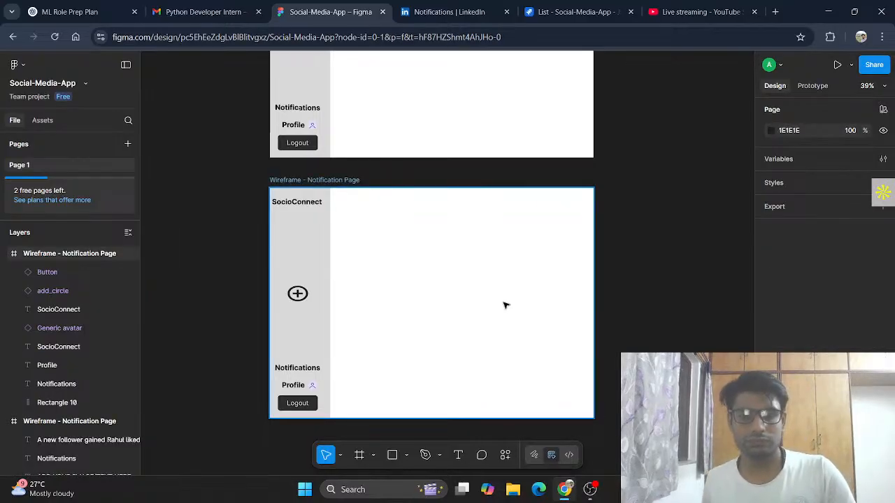
key(ctrl+v)
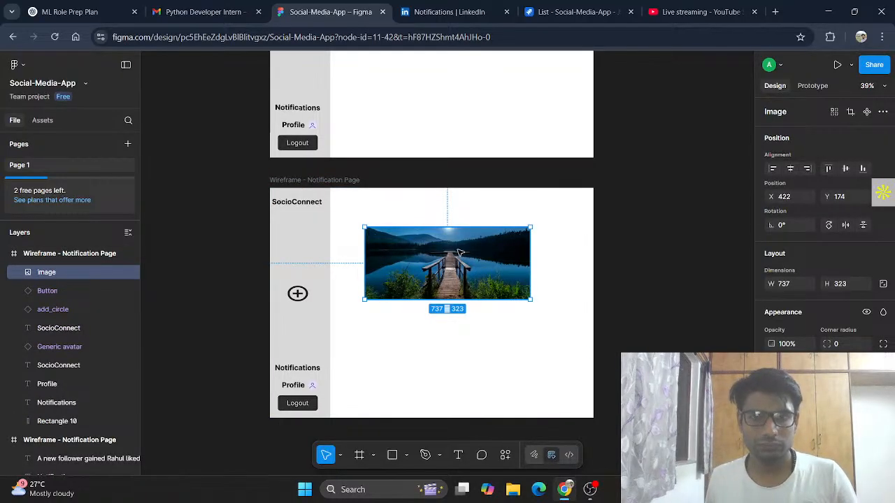
drag(459, 252, 469, 227)
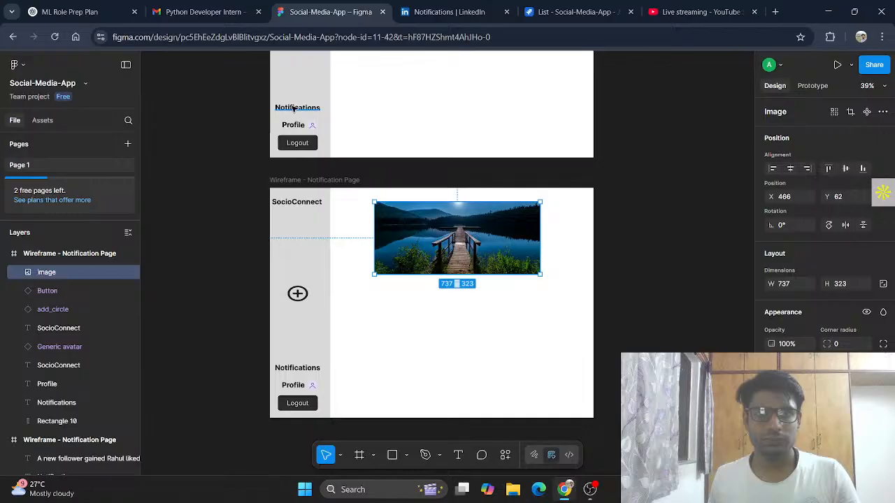
- Rename the duplicated frame as Wireframe - Comment Page
double_click(338, 179)
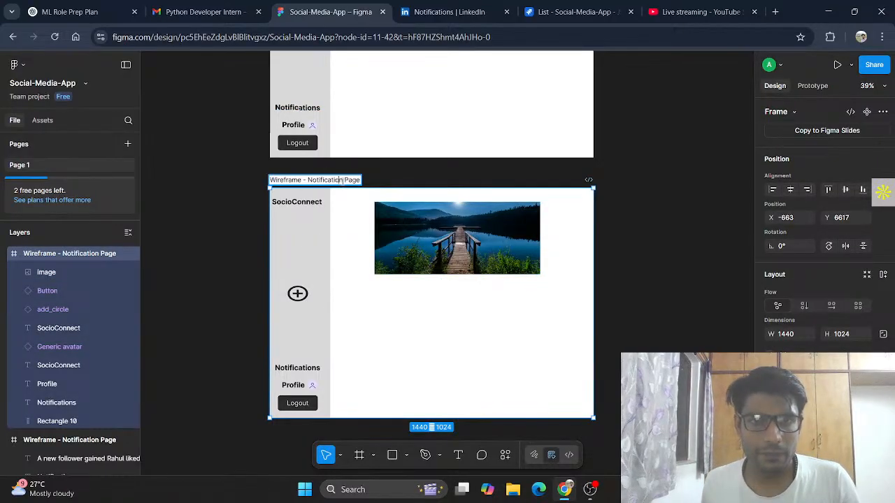
drag(343, 180, 317, 179)
text(Comment)
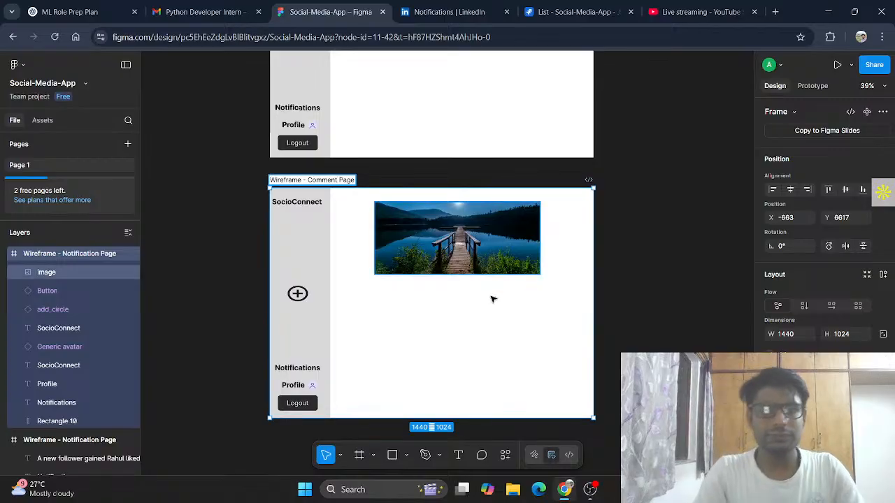
click(651, 336)
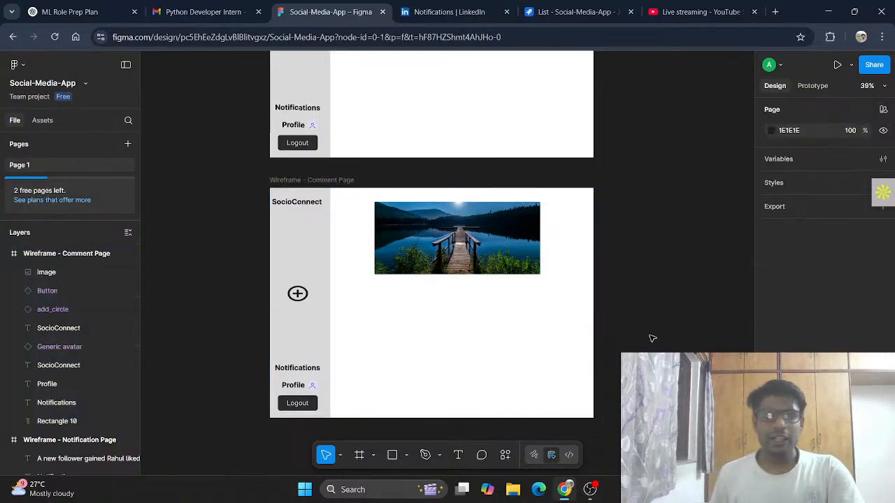
- Add a text box about 1048 × 125 below the image, aligned left and top, and enter a commenter's first name in it
click(458, 455)
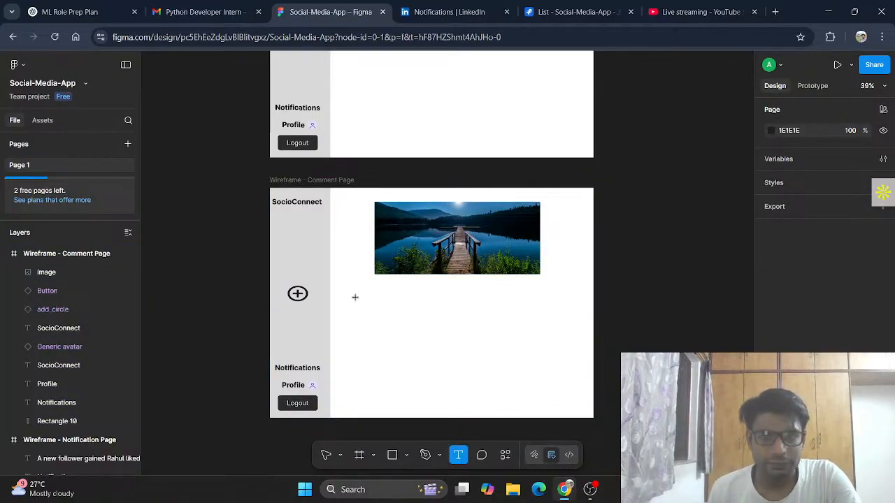
drag(342, 288, 577, 316)
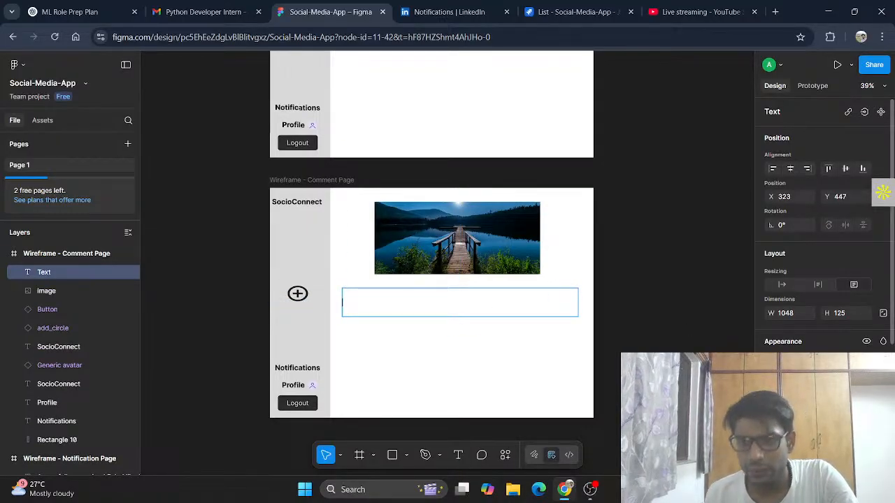
scroll(825, 238, down, 3)
click(790, 327)
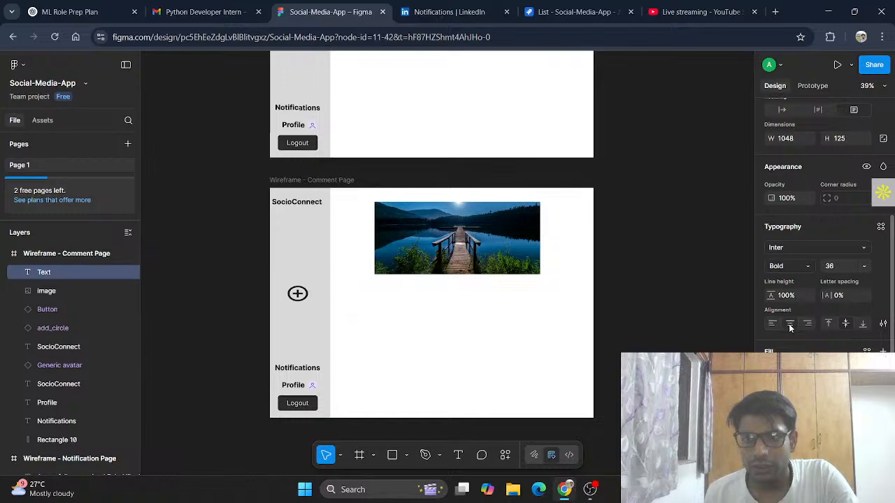
click(774, 325)
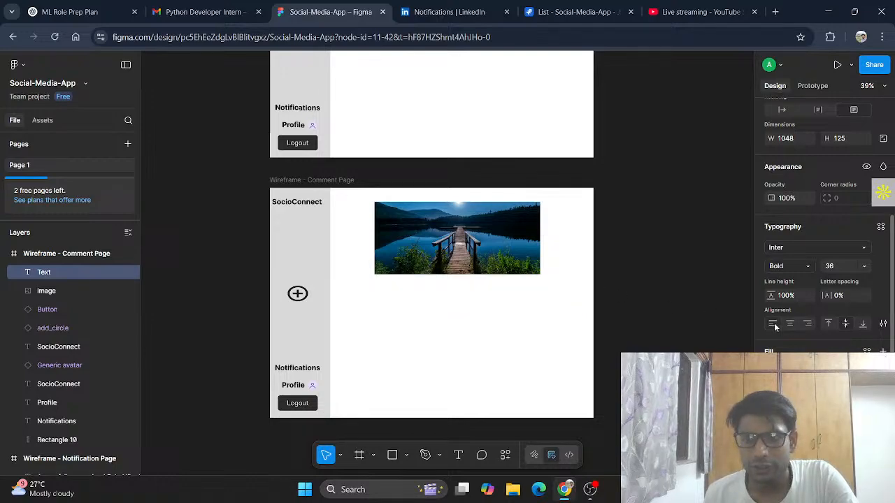
click(829, 324)
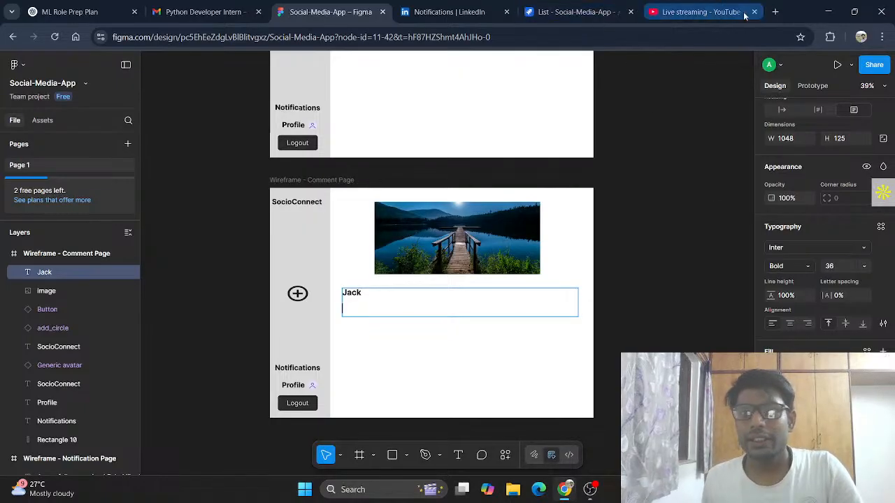
- Search the web for lorem ipsum in a new browser tab and open the lipsum.com generator site
click(777, 12)
click(754, 35)
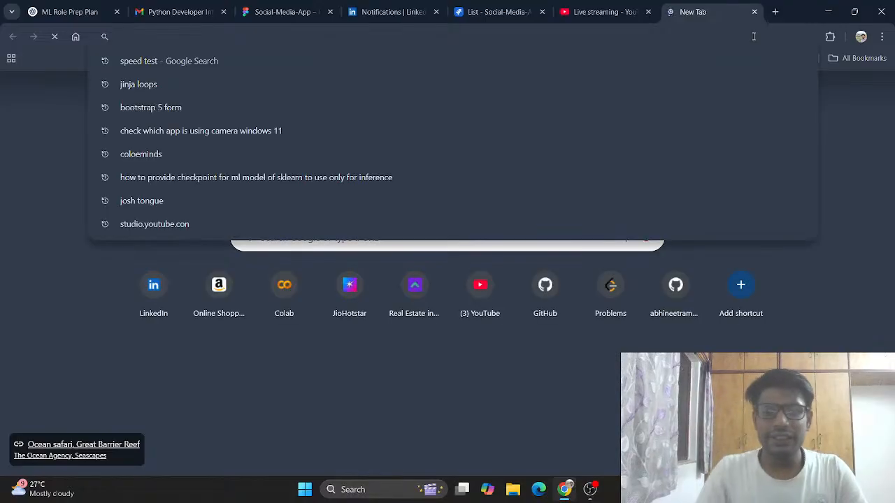
text(lor)
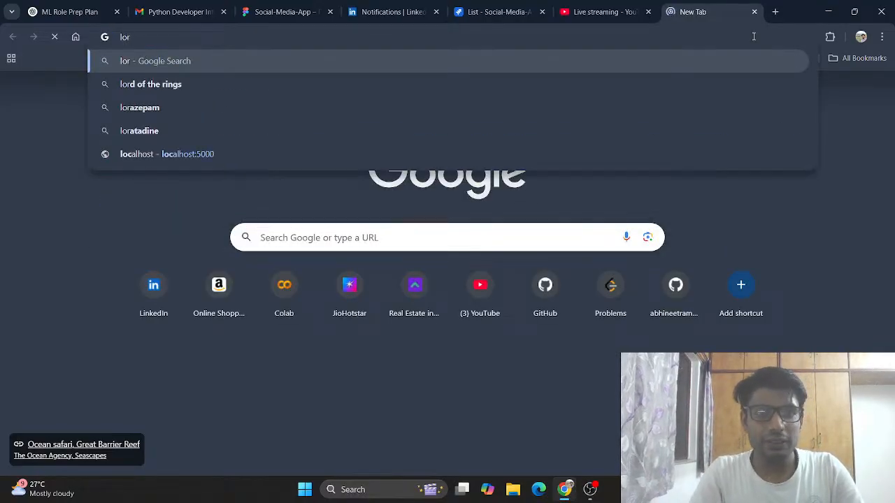
text(em)
key(Down)
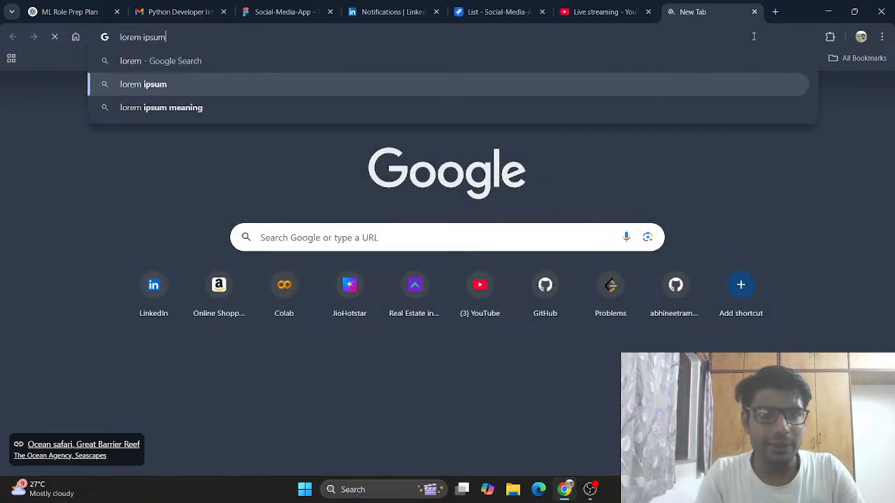
key(Return)
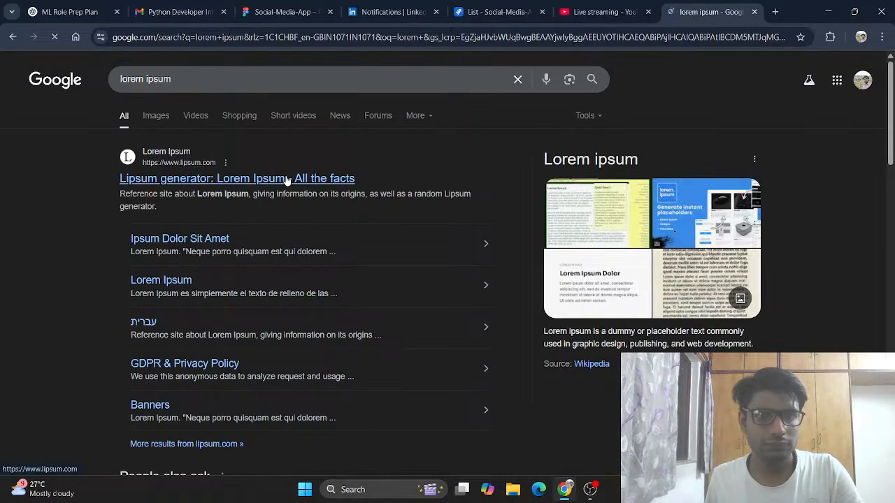
click(287, 180)
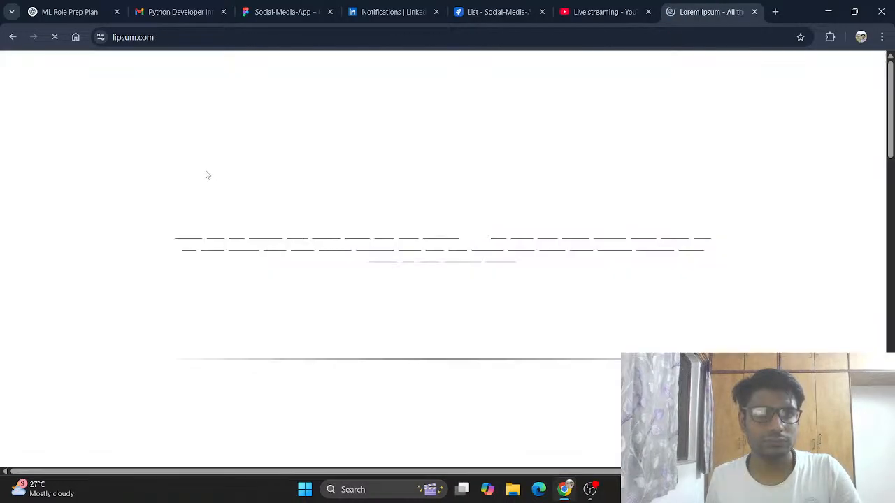
- Copy the "What is Lorem Ipsum?" passage from its beginning through "to make a type specimen book."
scroll(420, 224, down, 3)
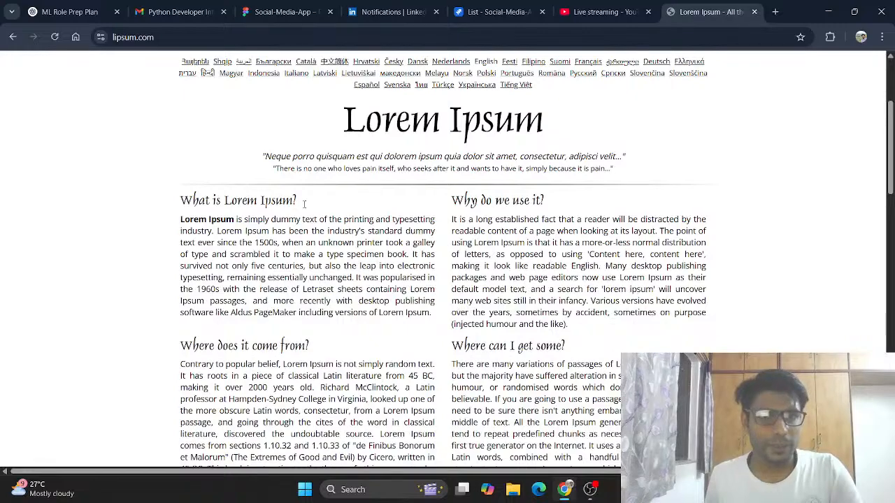
drag(179, 220, 361, 218)
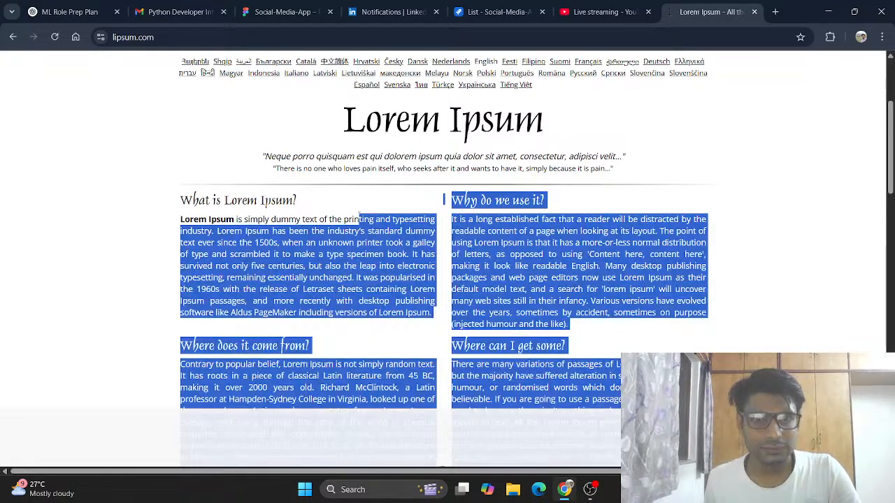
click(428, 211)
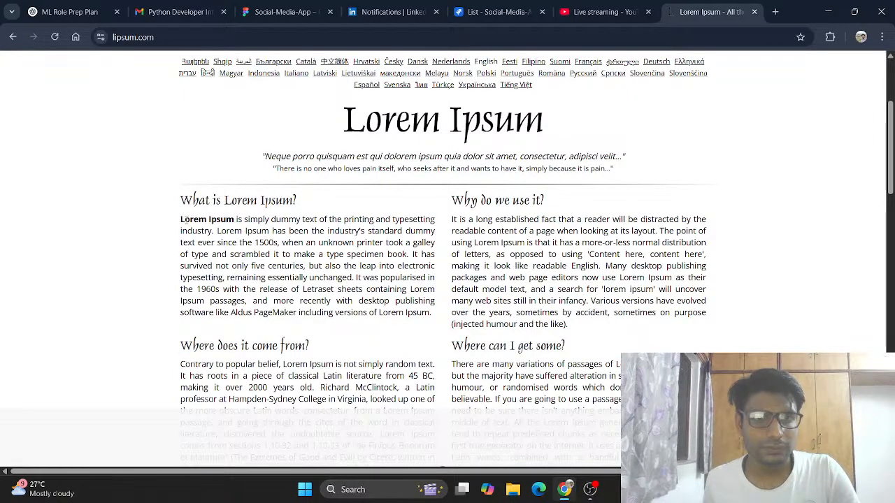
drag(177, 226, 200, 232)
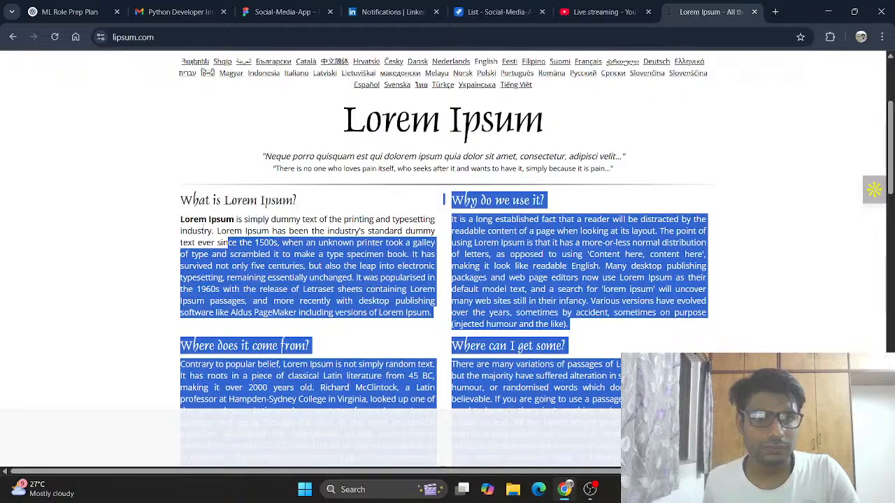
click(201, 231)
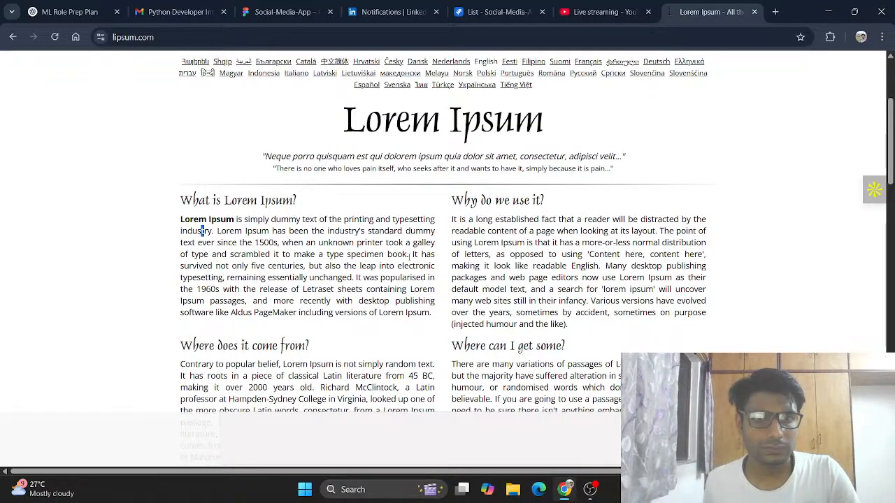
drag(387, 254, 181, 222)
key(ctrl+c)
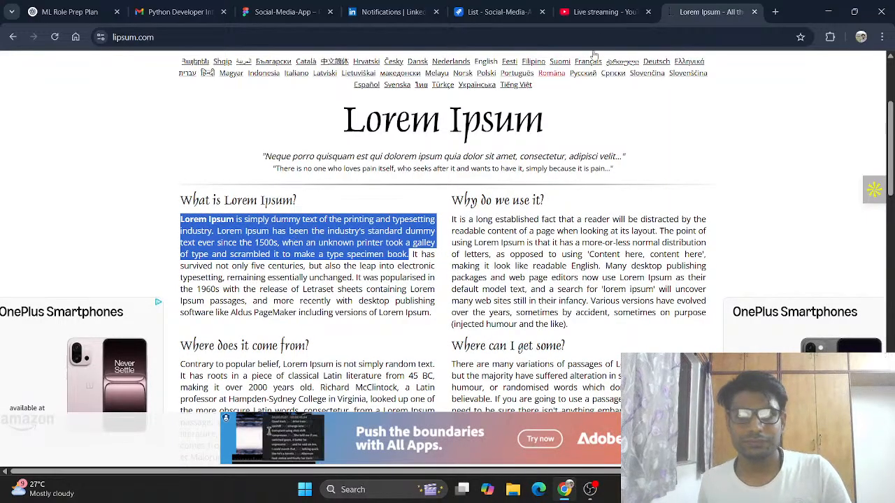
- Back in the Figma file, paste the copied passage below the commenter's name in Light weight at size 16
click(284, 12)
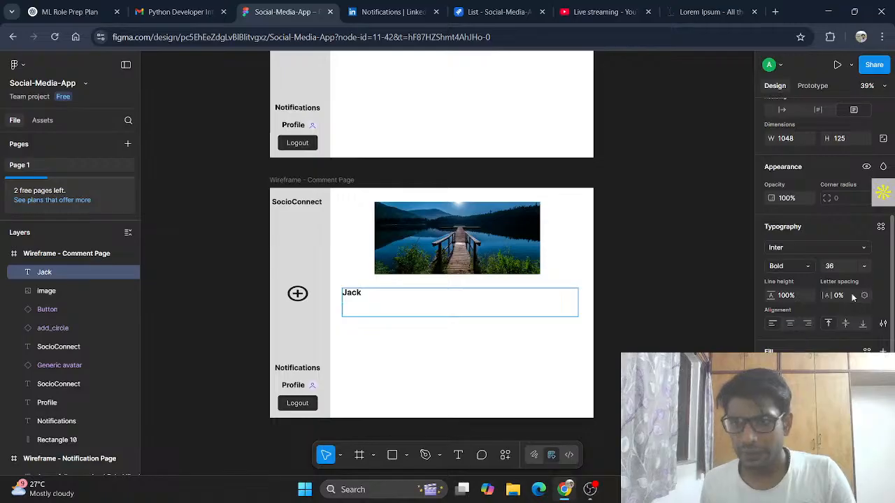
click(797, 264)
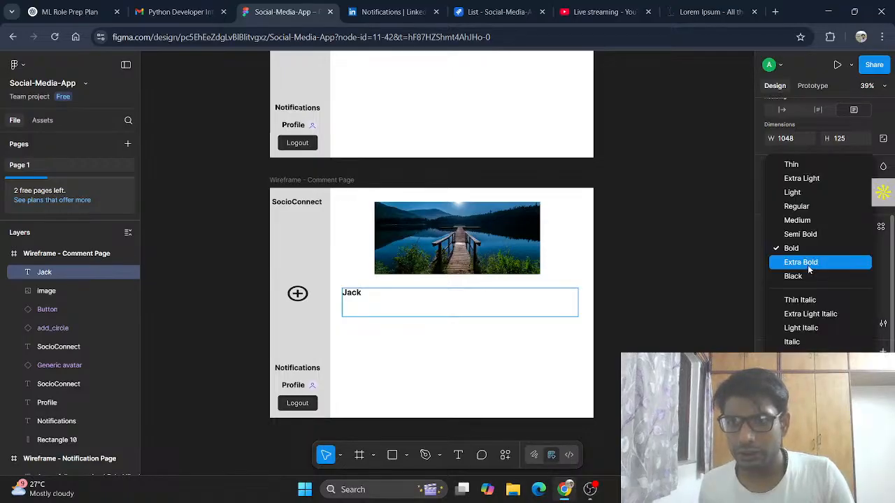
click(812, 198)
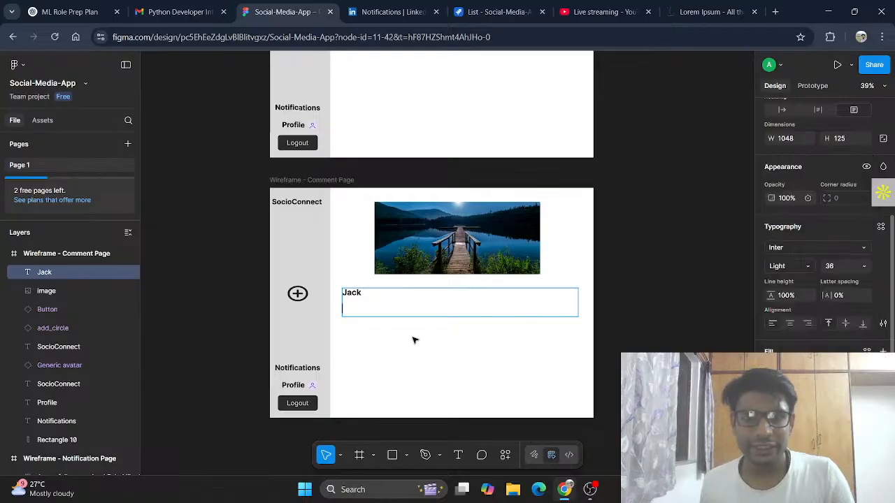
click(848, 269)
click(852, 213)
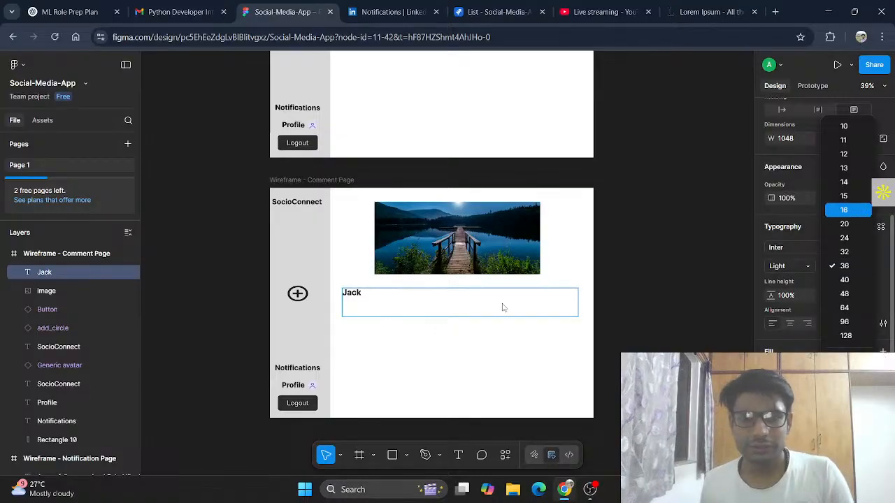
key(ctrl+v)
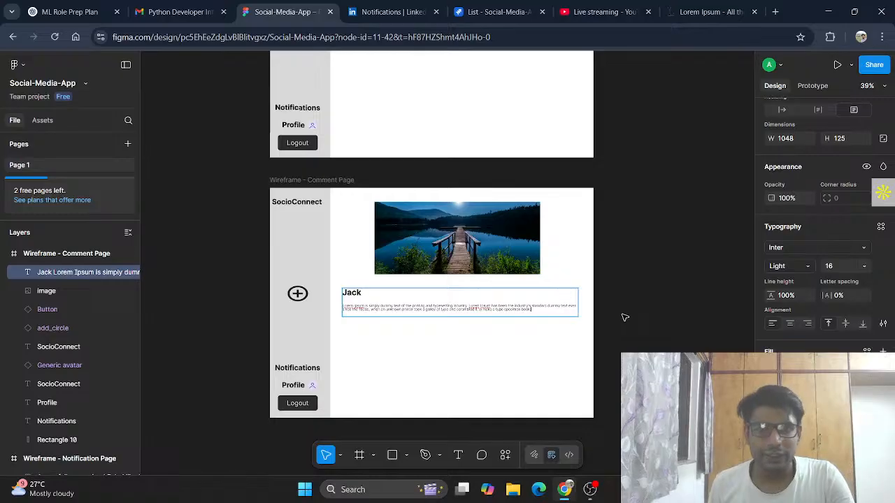
key(Escape)
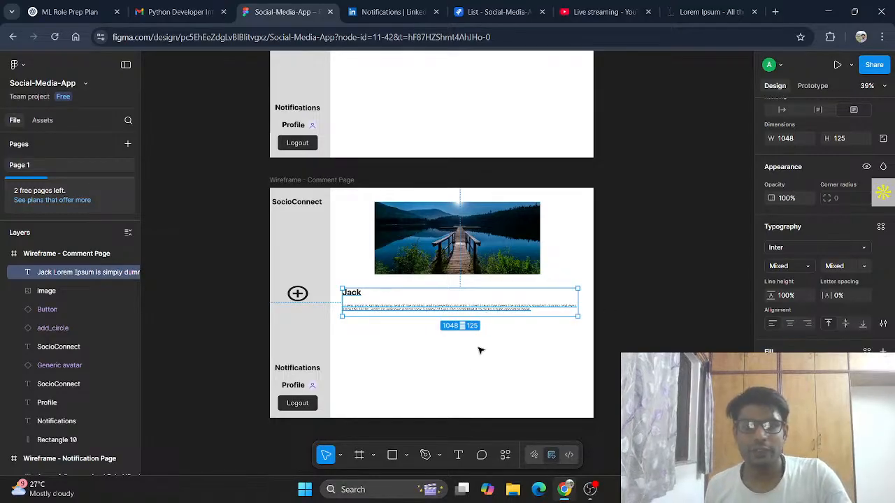
- Duplicate the comment text box and place the copy directly below the first comment at X 323, Y 590
click(475, 373)
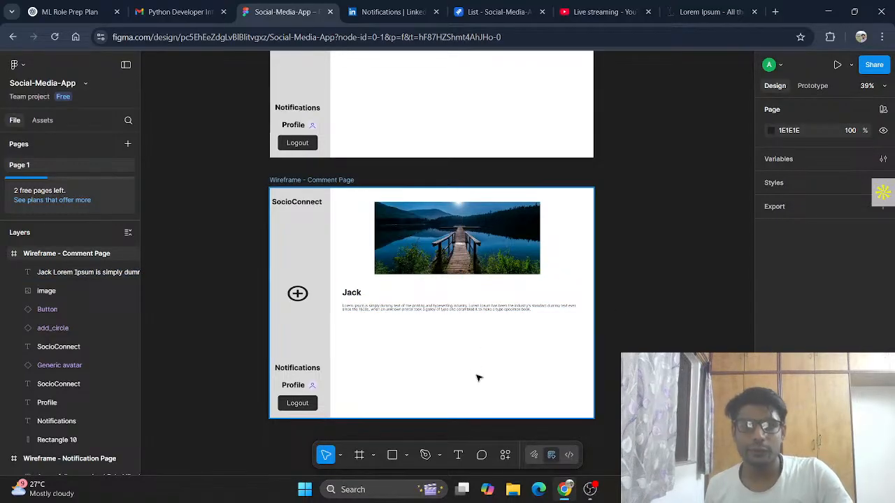
key(ctrl+v)
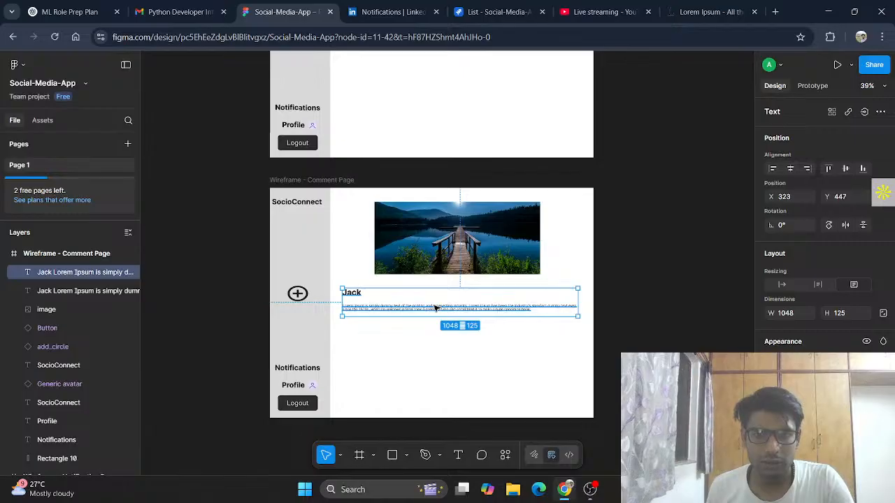
drag(440, 309, 436, 339)
click(593, 381)
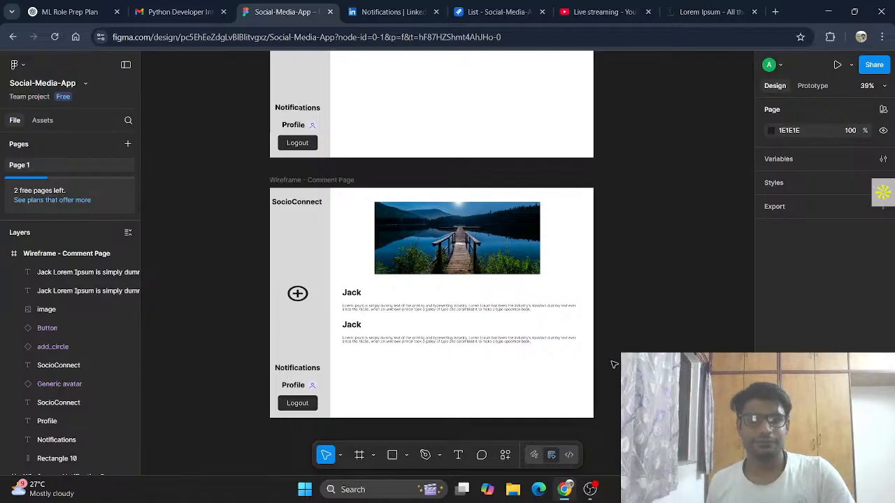
- Add a third copy of the comment text box below the second one at X 323, Y 743
click(430, 311)
drag(434, 311, 436, 377)
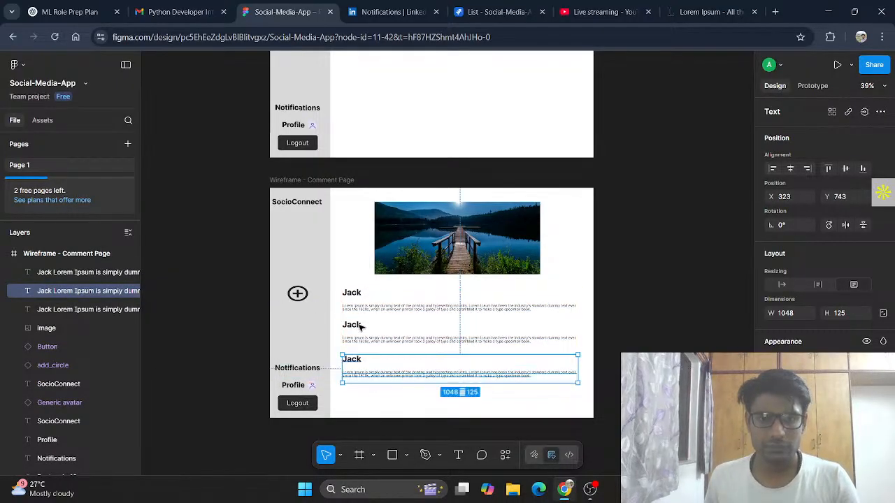
double_click(361, 328)
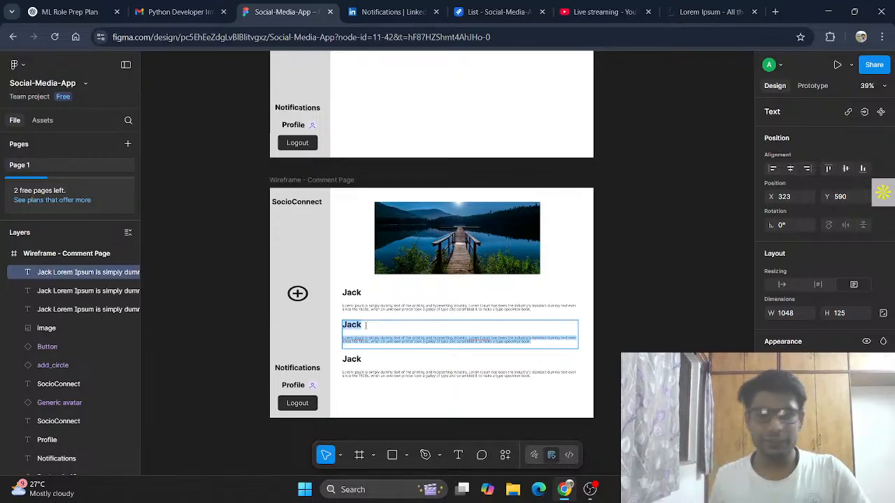
key(Escape)
click(593, 346)
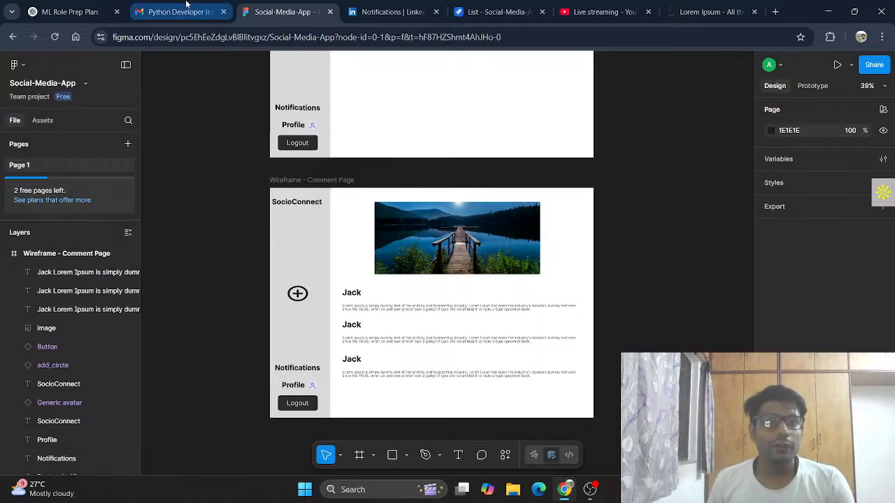
- Switch to the Jira task list and set the status of the Comment Page wireframe subtask, SCRUM-15, to Done
click(509, 10)
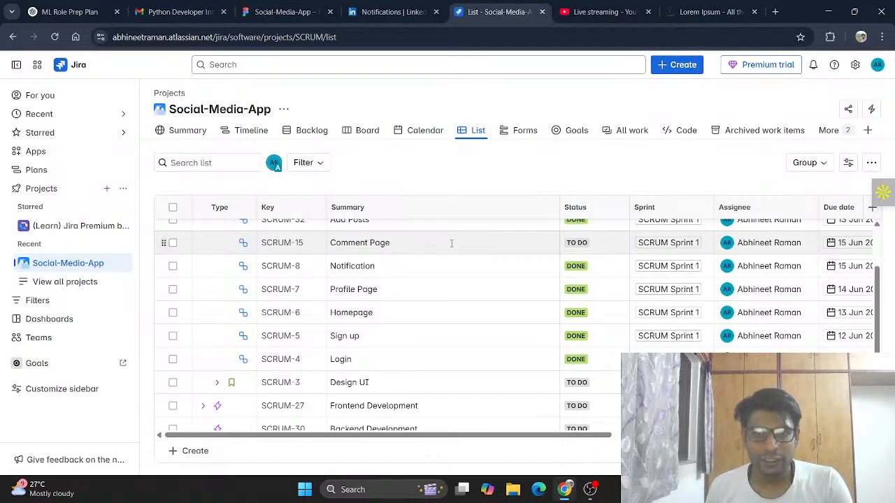
click(582, 246)
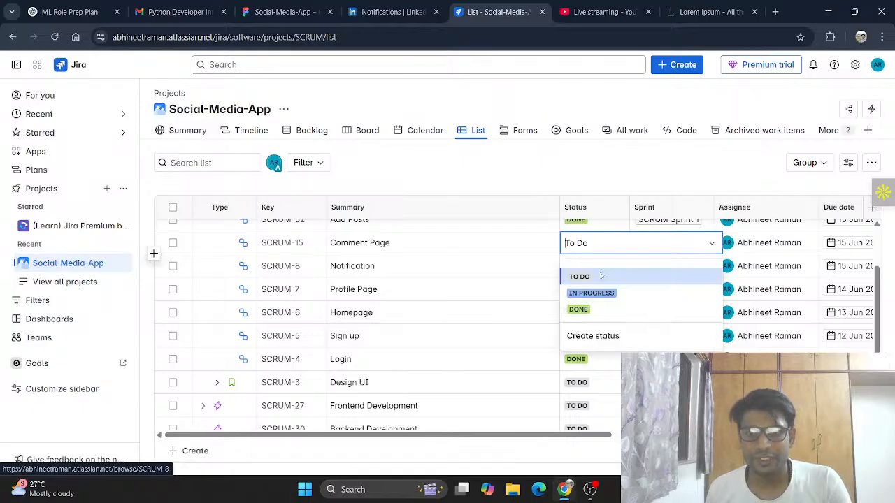
click(601, 309)
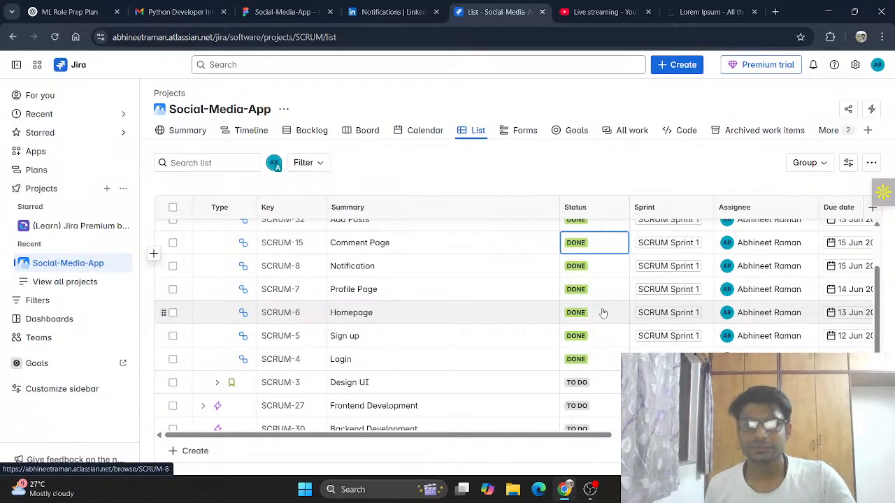
- Collapse the Design Wireframe task, set its status to Done, and set the Design UI task's status to In Progress
scroll(210, 364, up, 1)
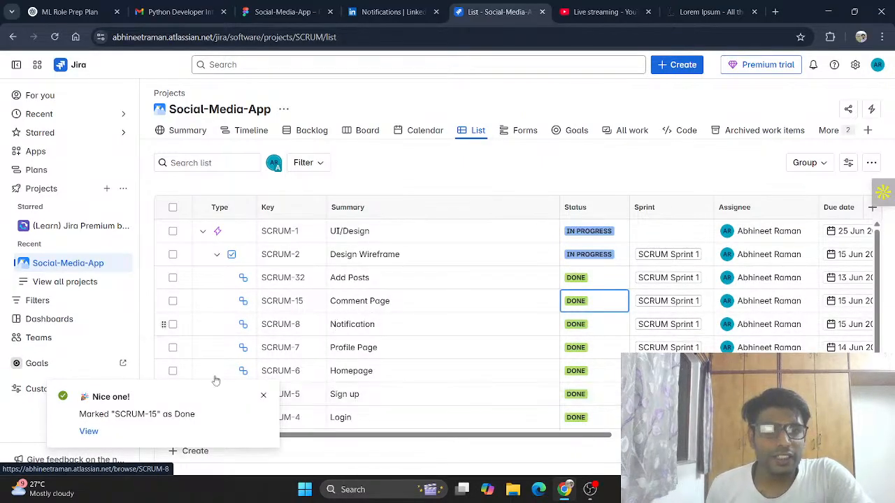
click(219, 257)
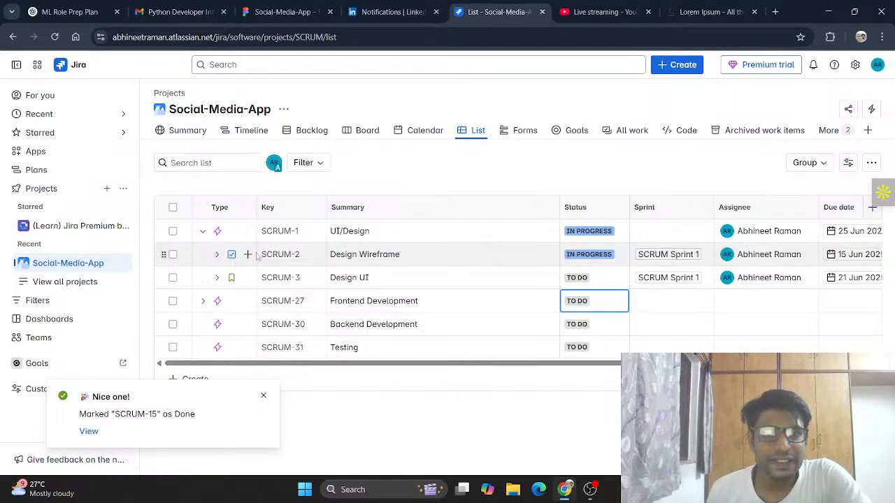
click(588, 254)
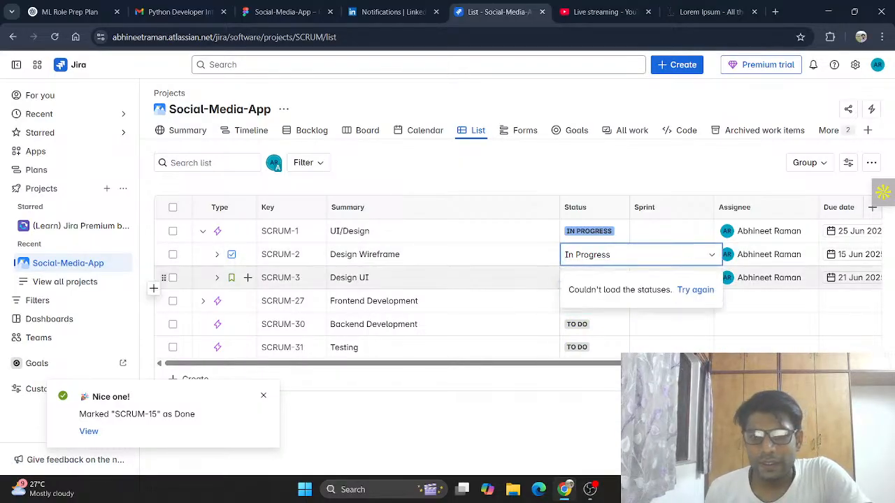
click(582, 323)
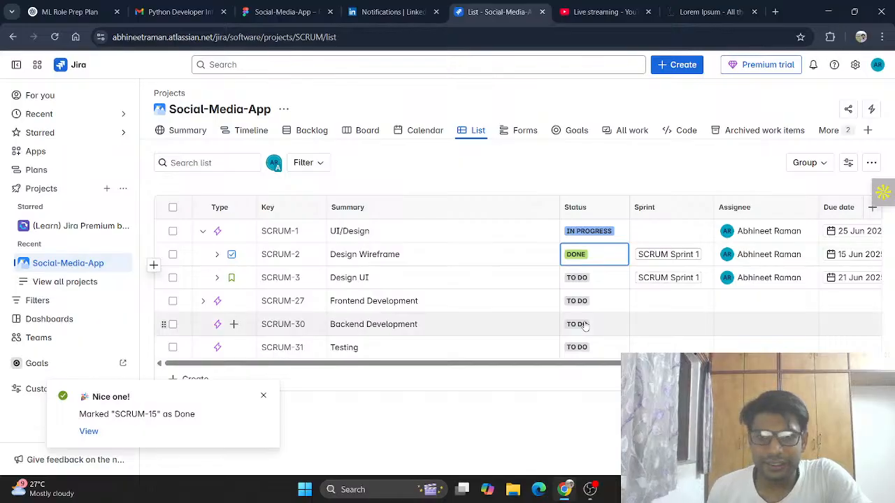
click(587, 278)
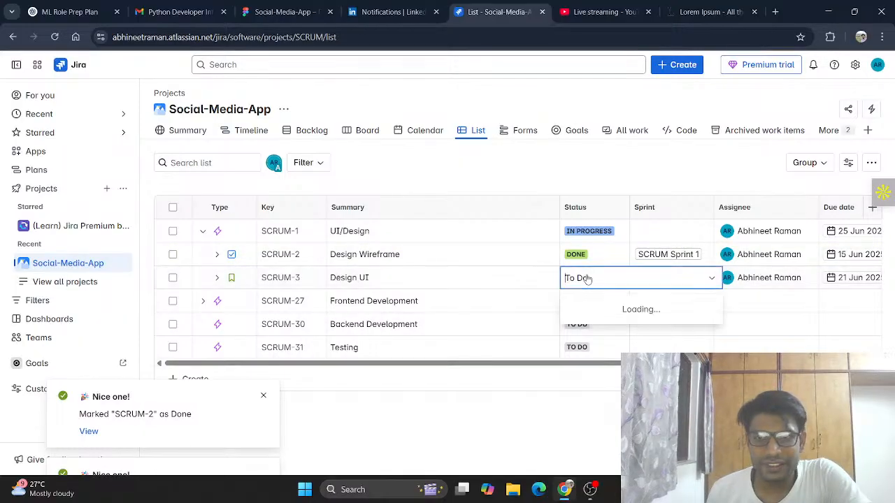
click(608, 332)
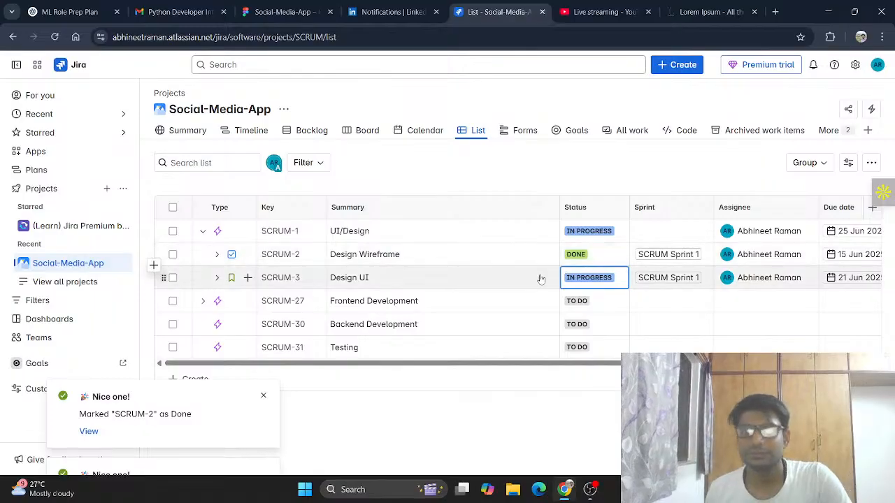
- Expand the Design UI task and set the status of its Login subtask, SCRUM-9, to In Progress
click(216, 278)
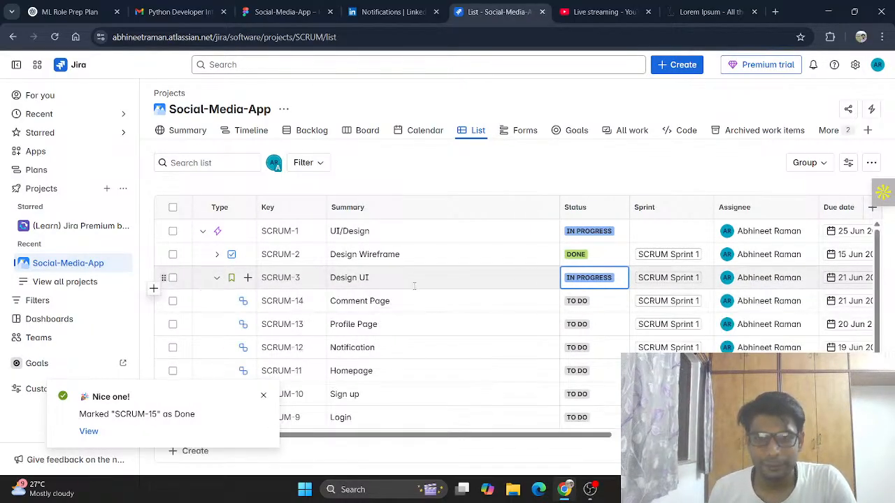
scroll(483, 316, down, 2)
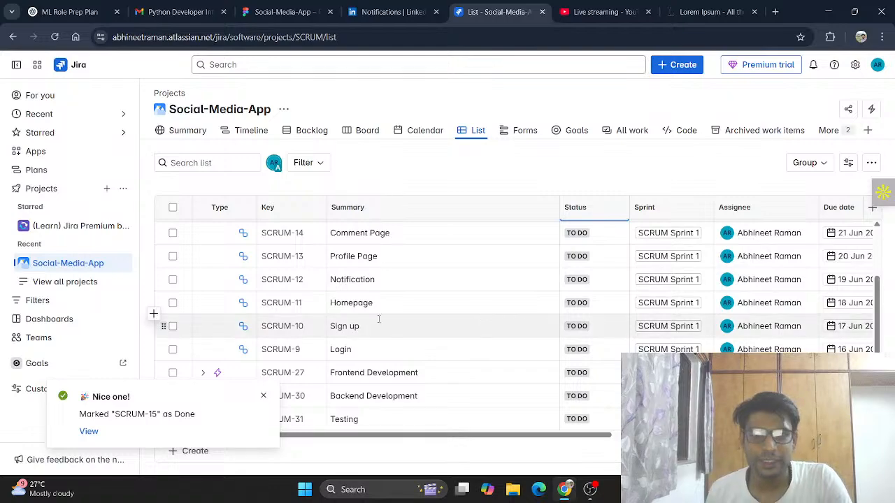
click(576, 349)
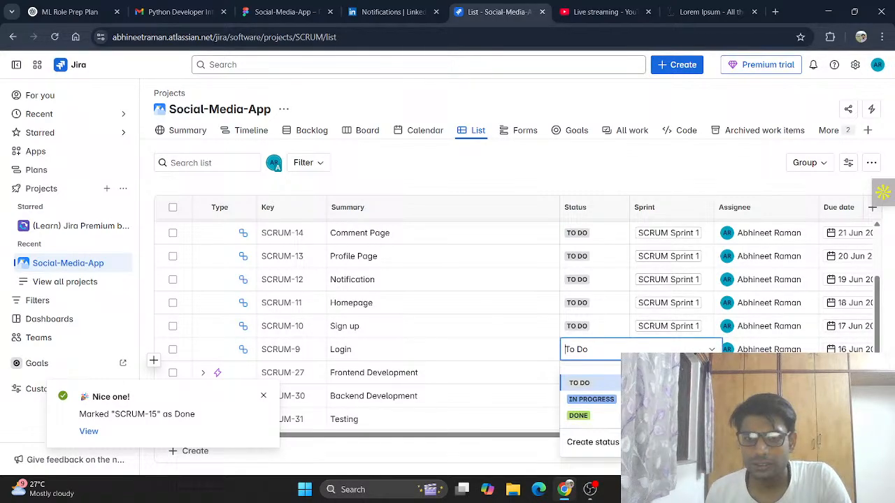
click(591, 399)
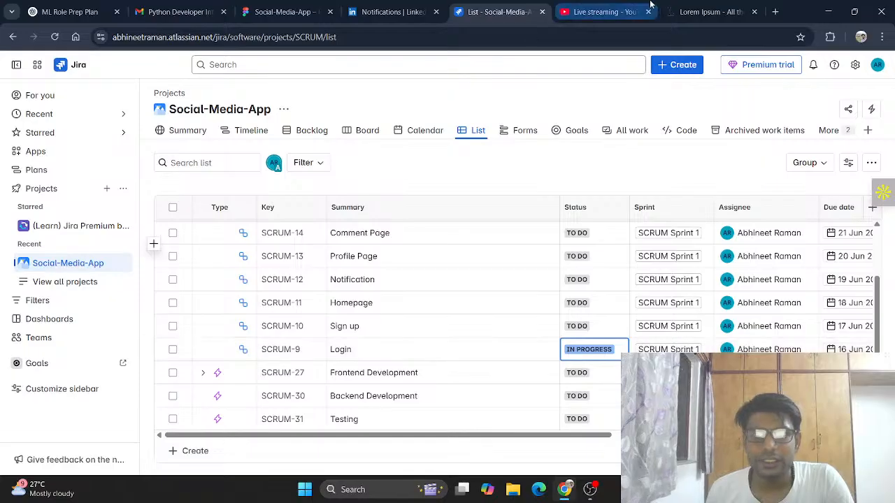
- Switch to the Social-Media-App file in Figma and review the wireframes from the Comment Page back to the Login frame
click(296, 5)
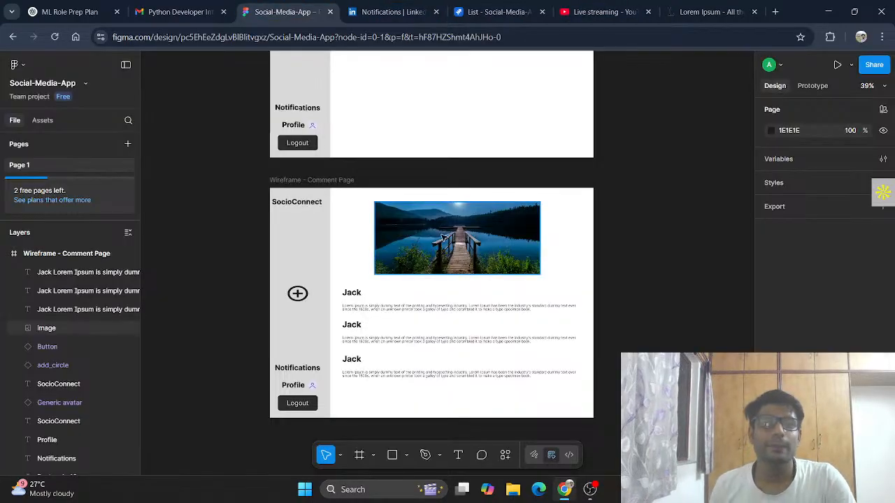
scroll(444, 231, up, 10)
scroll(444, 231, up, 8)
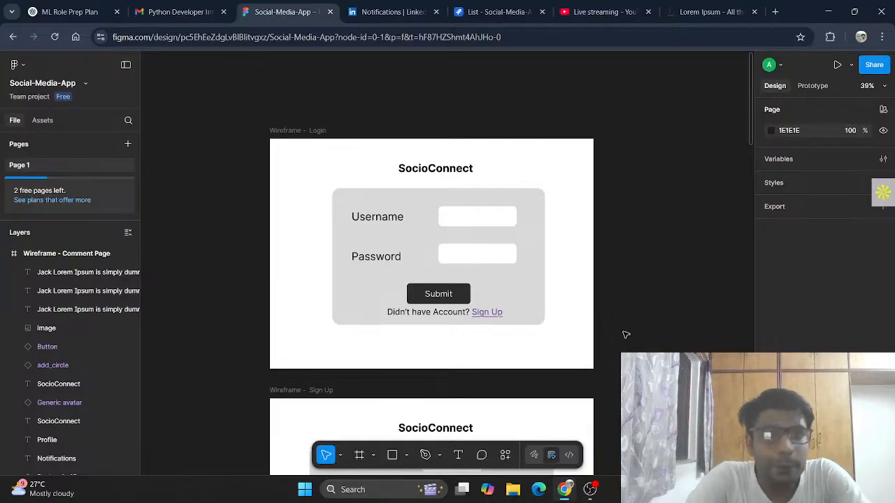
- Switch to the Lorem Ipsum browser page and run a Google image search for "login page" from there
click(708, 12)
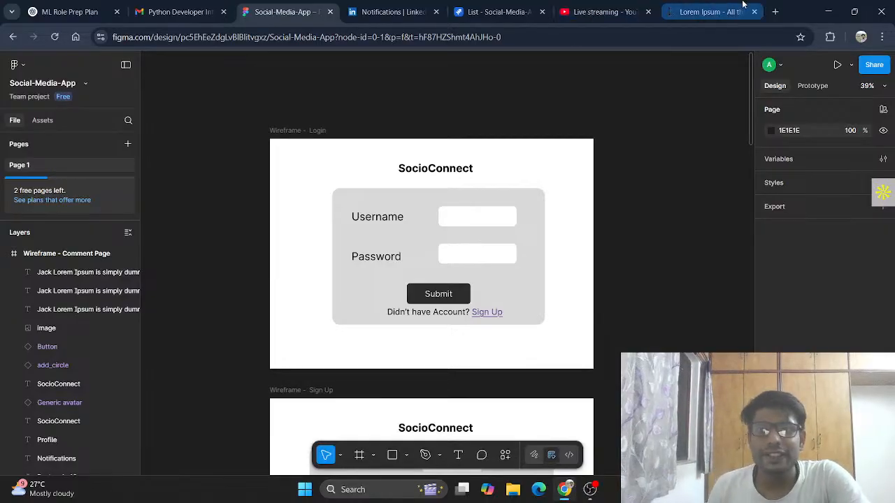
click(270, 39)
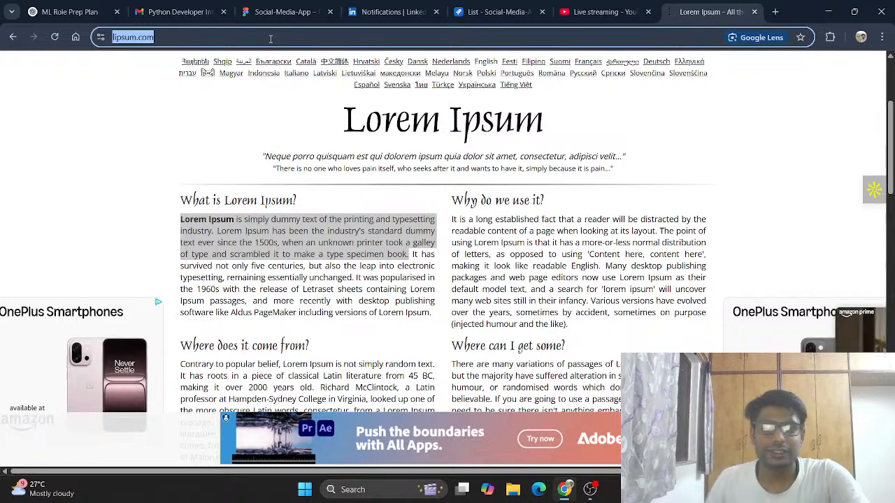
text(login ho)
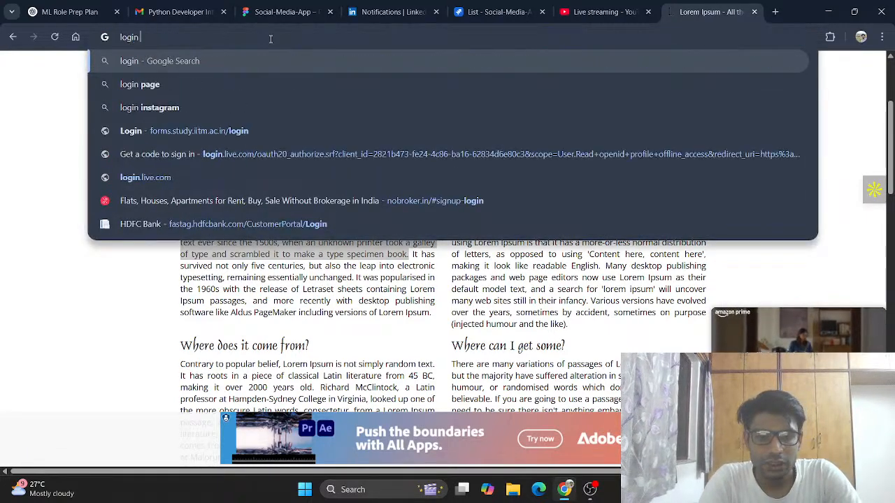
key(BackSpace)
key(BackSpace)
key(BackSpace)
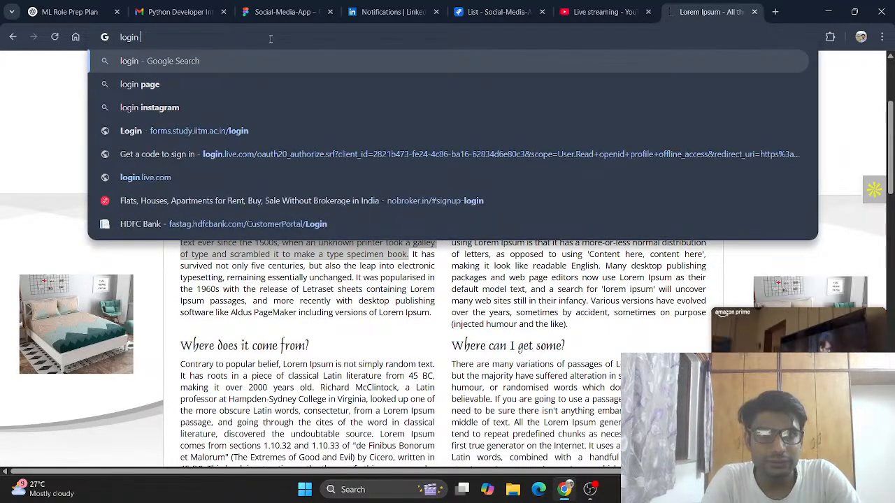
text(page)
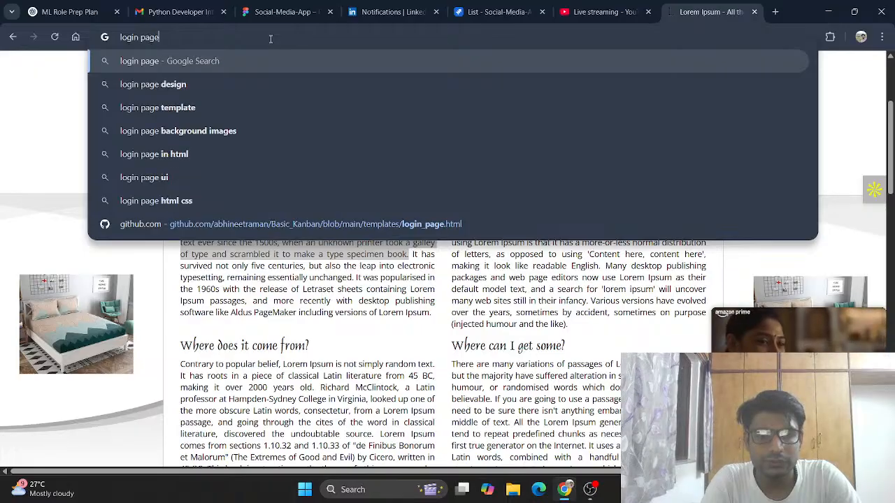
key(Return)
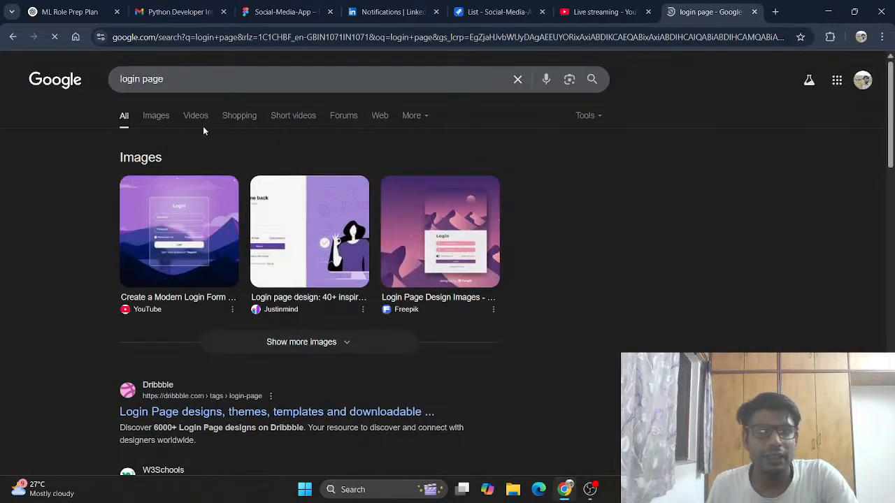
click(162, 117)
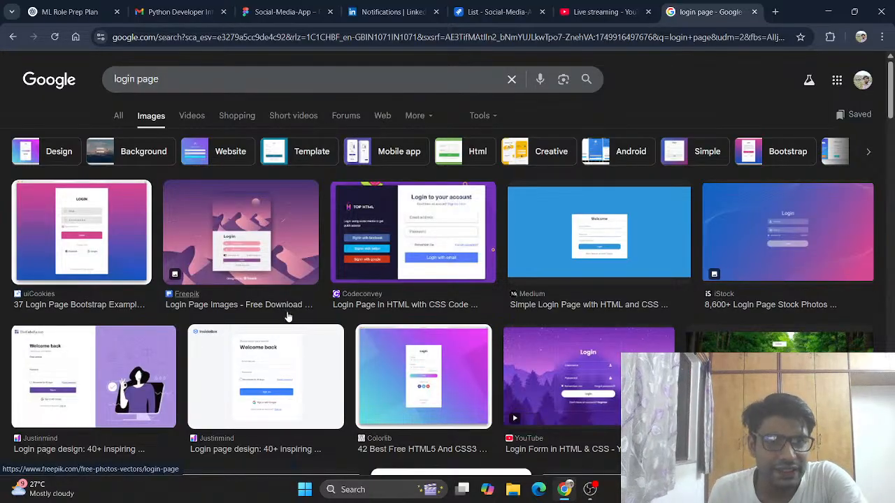
- Preview the "Login Page UI Design | Figma" image result and browse further login page designs for inspiration
scroll(287, 316, down, 3)
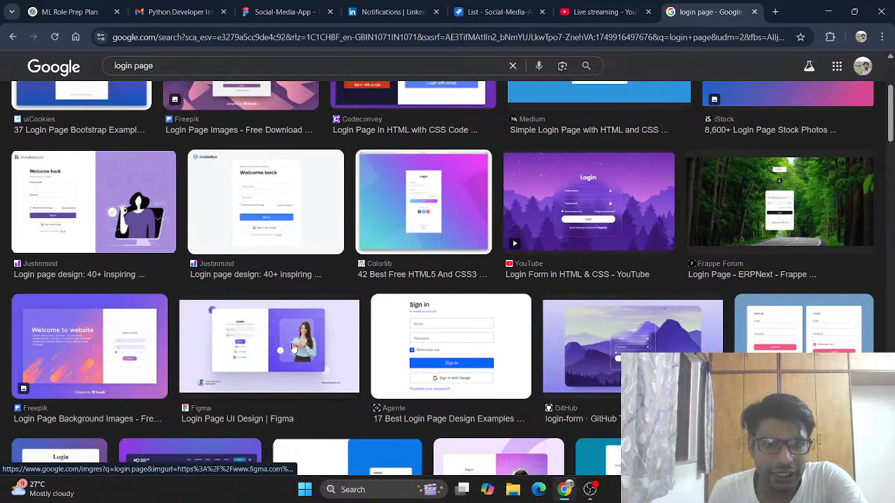
click(342, 346)
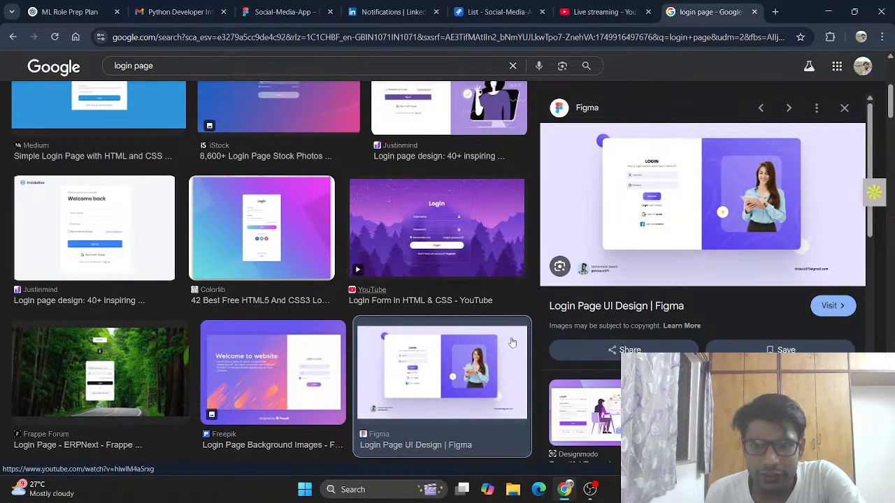
scroll(651, 253, down, 5)
scroll(420, 339, down, 3)
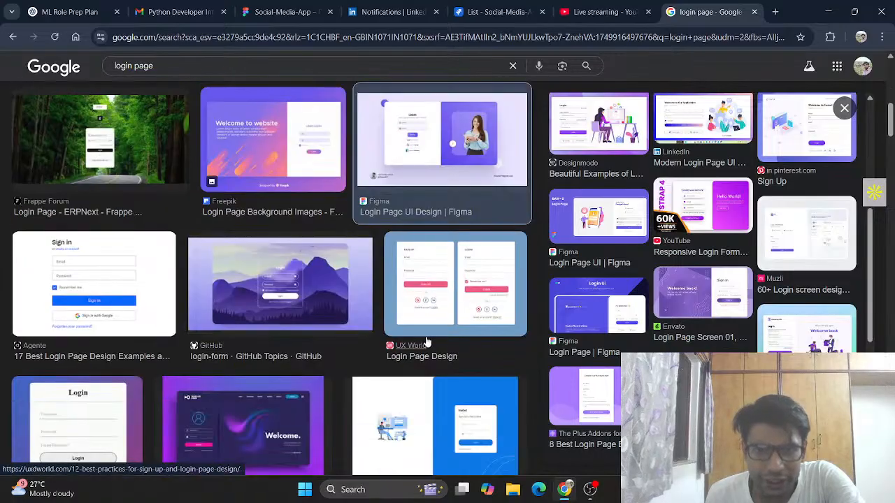
scroll(766, 242, down, 4)
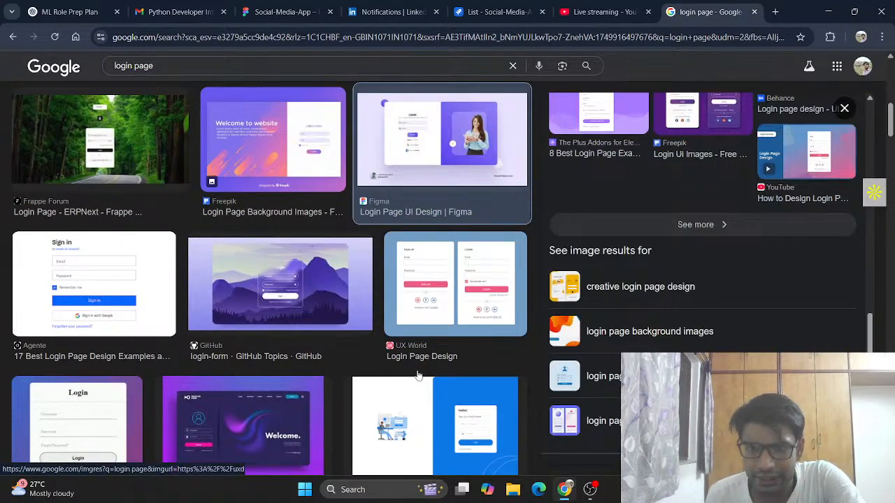
scroll(437, 333, down, 3)
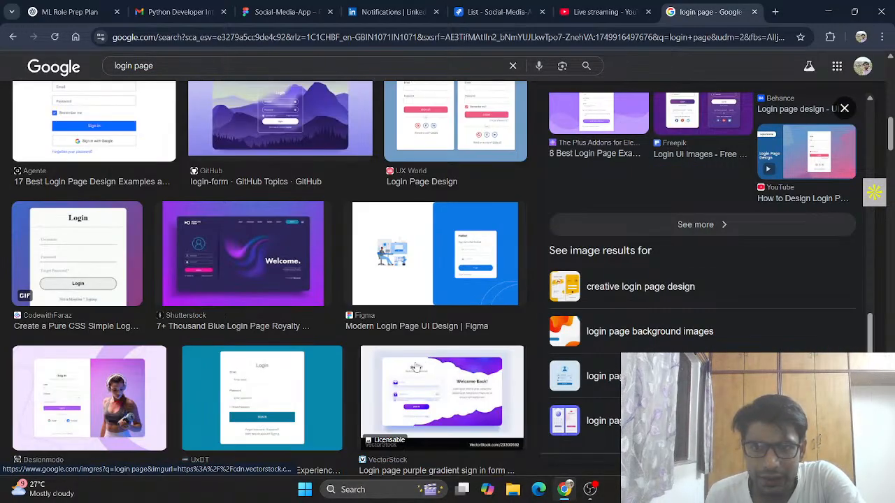
scroll(160, 335, down, 1)
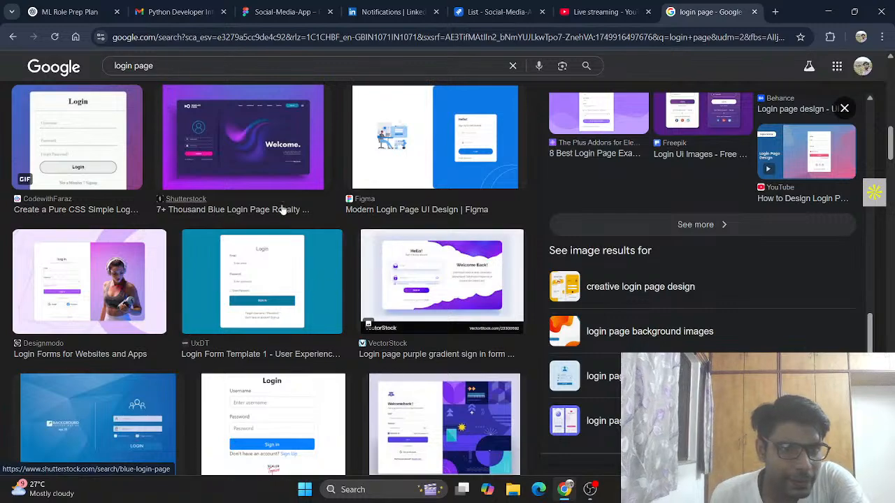
- Preview the Designmodo login form, look through more results, and open the uiCookies Bootstrap login form example
click(94, 301)
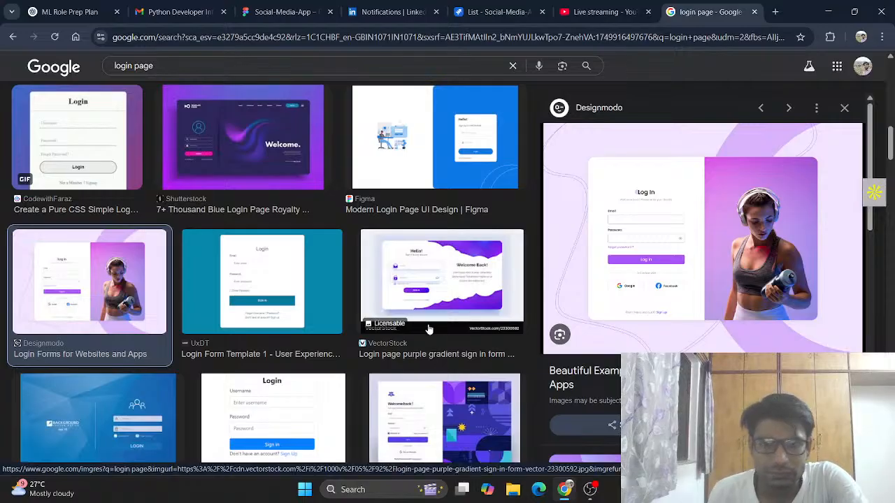
scroll(332, 219, down, 2)
scroll(333, 219, down, 3)
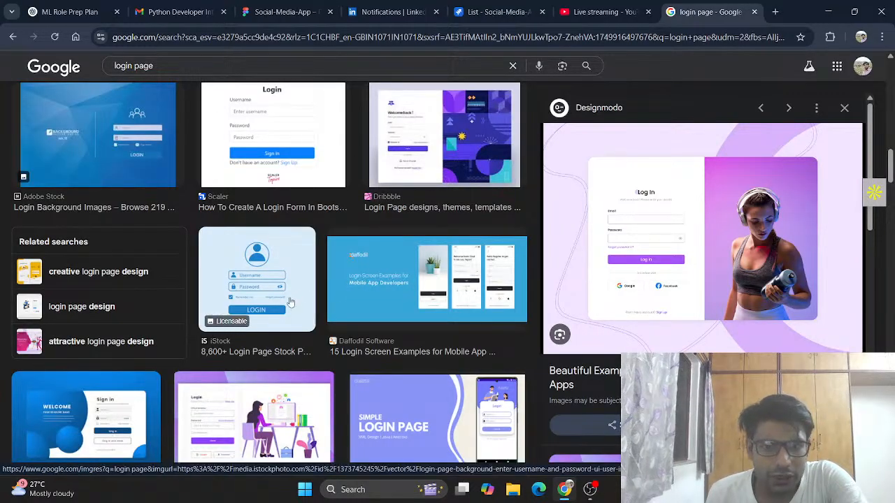
scroll(481, 298, down, 5)
scroll(611, 252, down, 6)
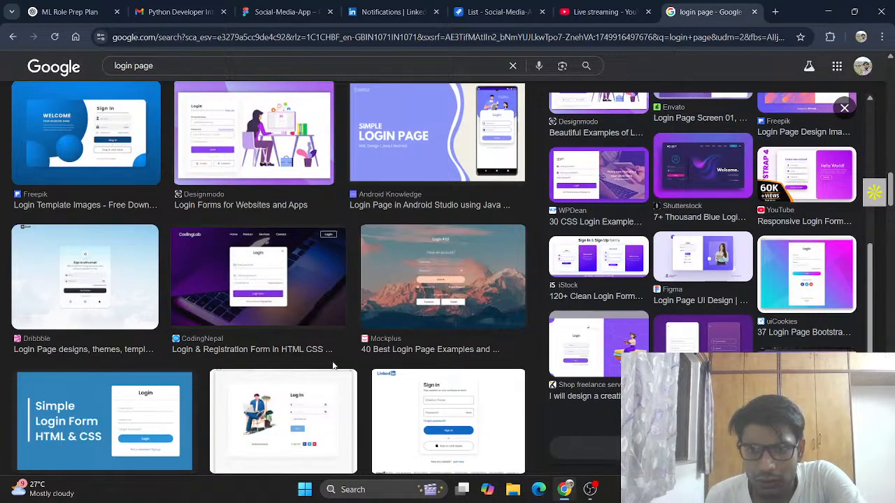
scroll(368, 356, down, 4)
scroll(341, 252, up, 1)
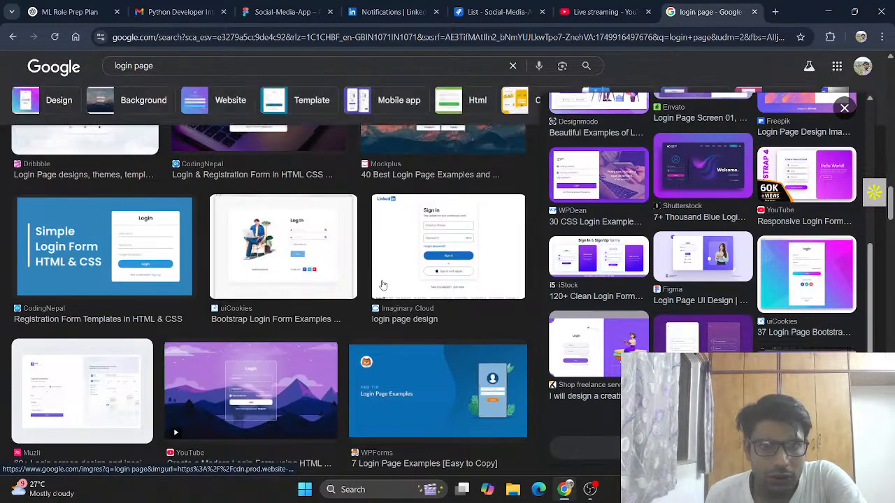
click(261, 242)
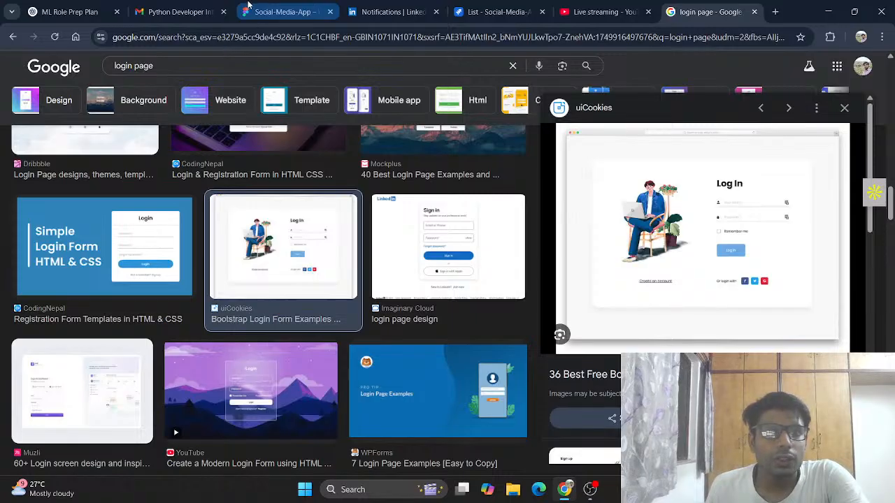
- Return to the Figma file, duplicate the Login wireframe frame and place the copy beside the original at X 998, Y -291
click(272, 12)
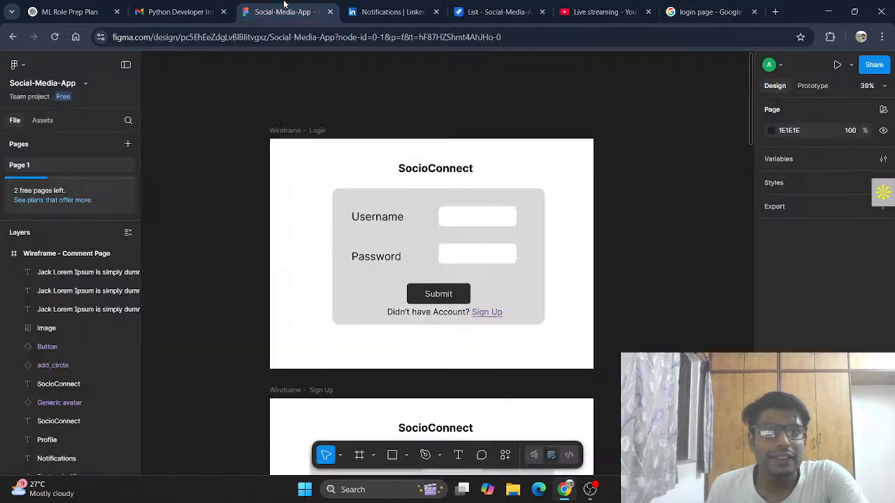
click(284, 130)
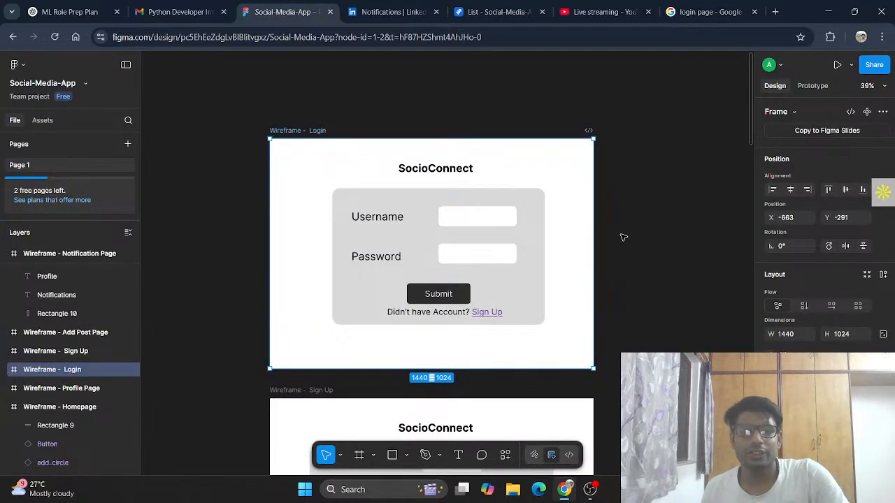
click(651, 242)
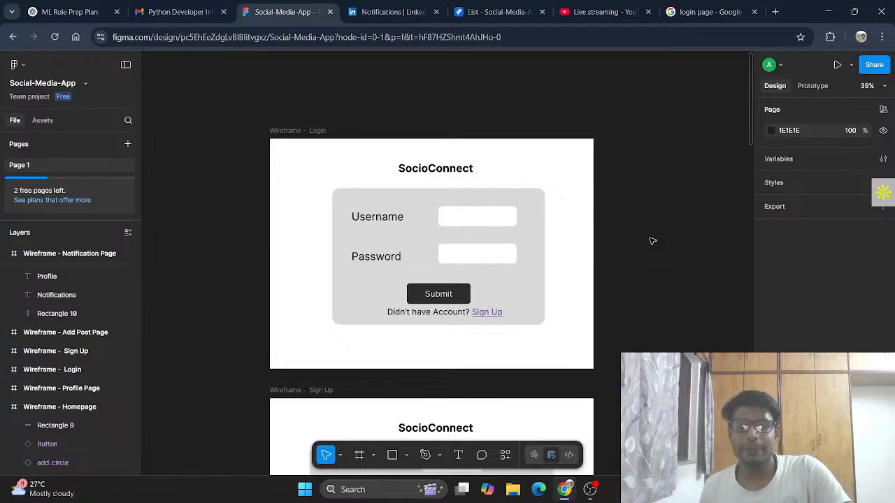
key(ctrl+v)
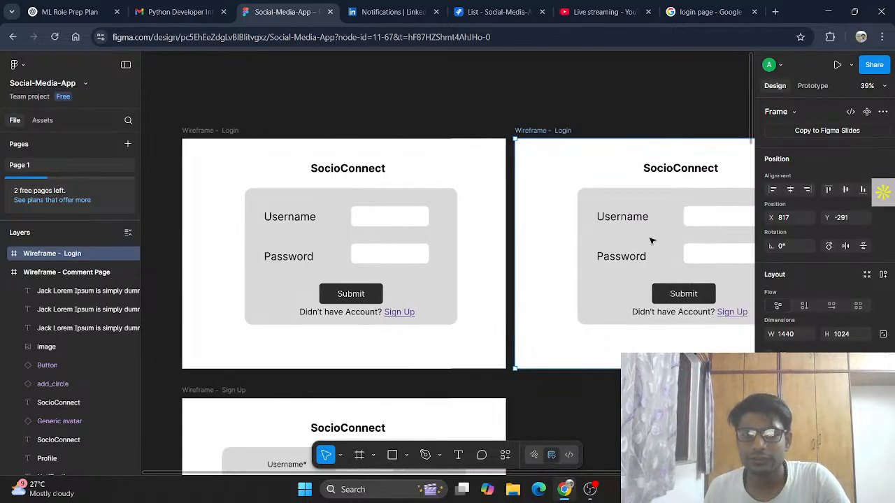
drag(553, 166, 590, 164)
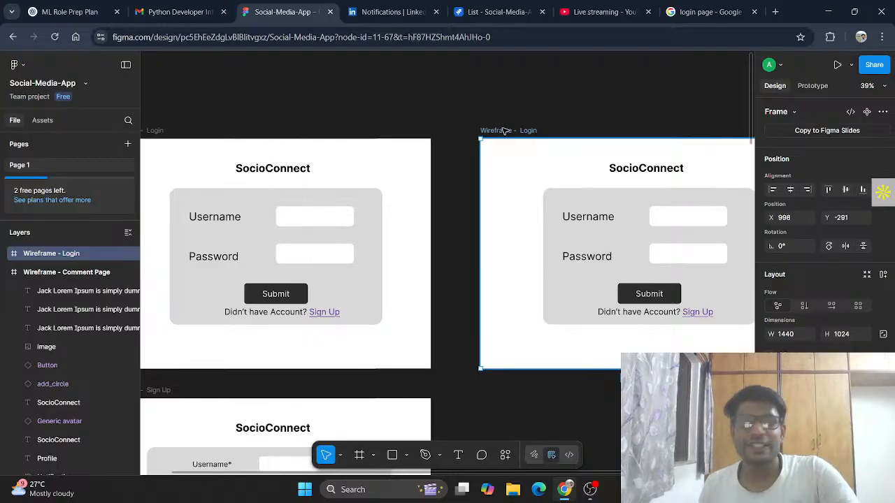
- Rename the duplicated Login frame as "UI- Login"
double_click(514, 132)
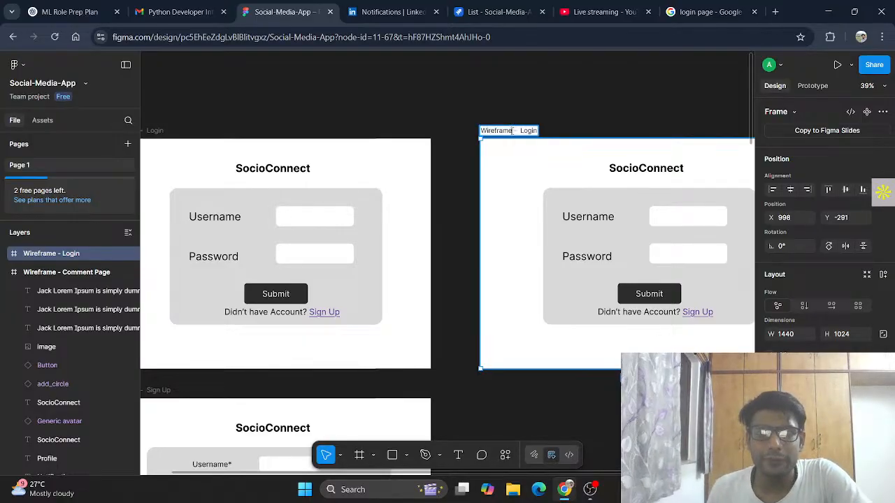
drag(507, 131, 489, 130)
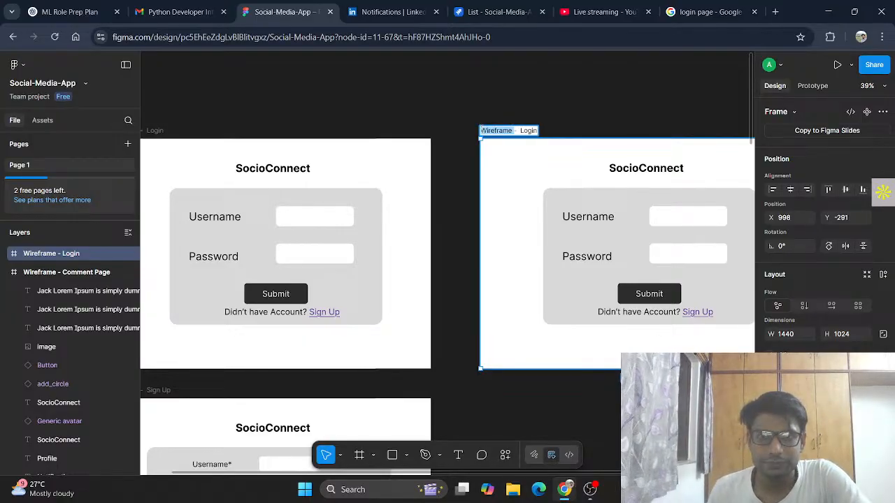
text(UI)
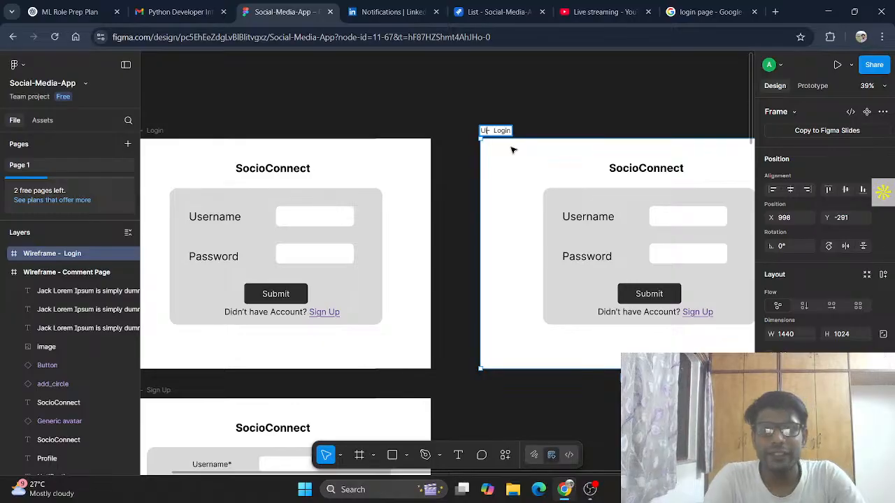
key(Return)
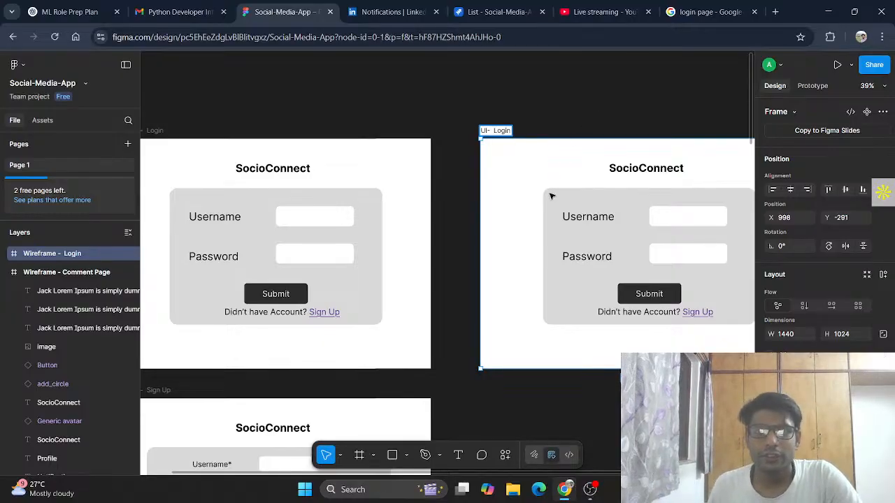
key(Escape)
scroll(576, 379, right, 3)
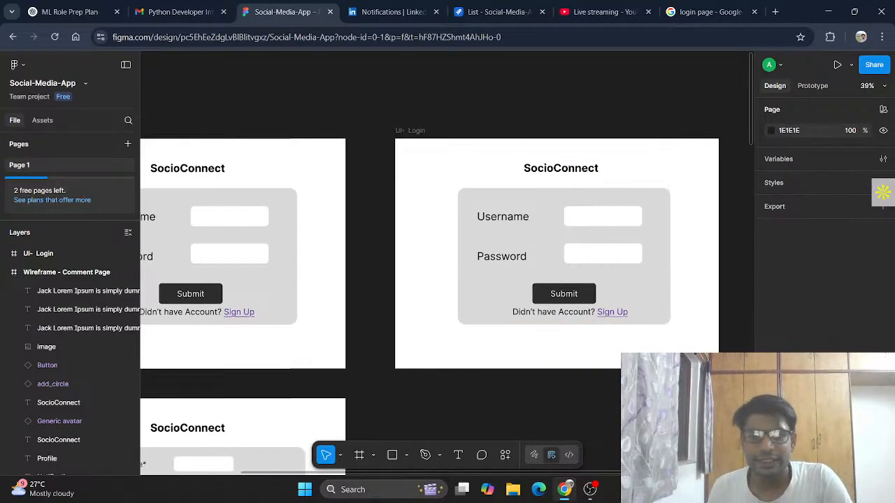
- Open the Coolors palette generator in a new browser tab, dismiss the affiliate offer, and generate a new colour palette
click(721, 5)
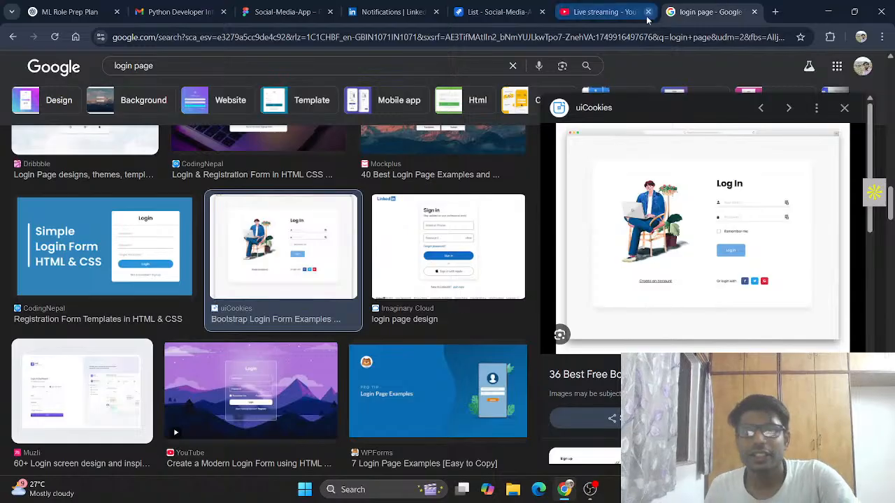
click(776, 11)
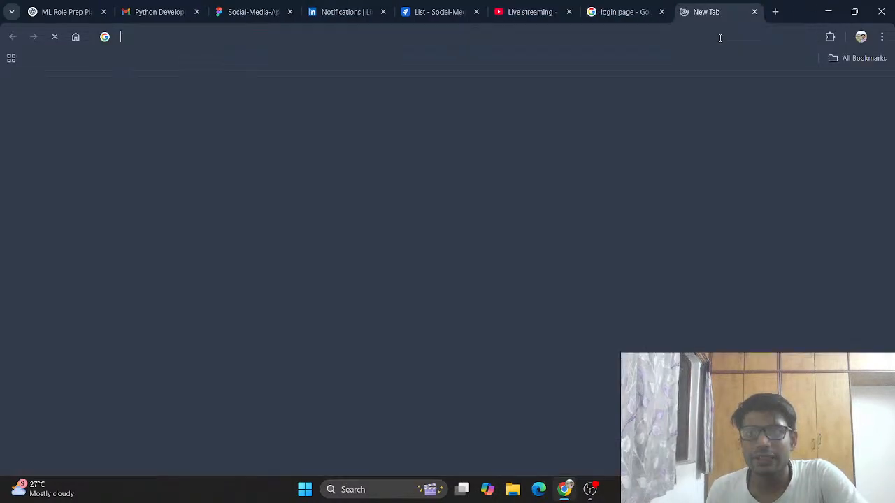
text(coo)
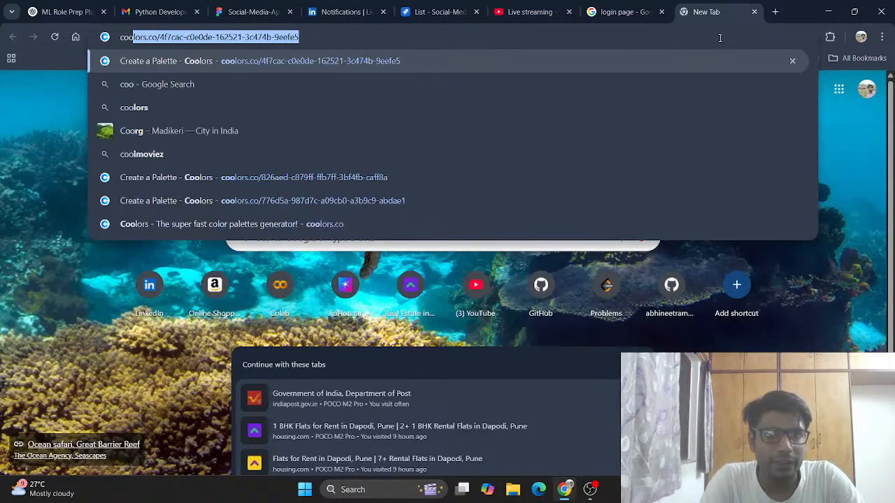
key(Return)
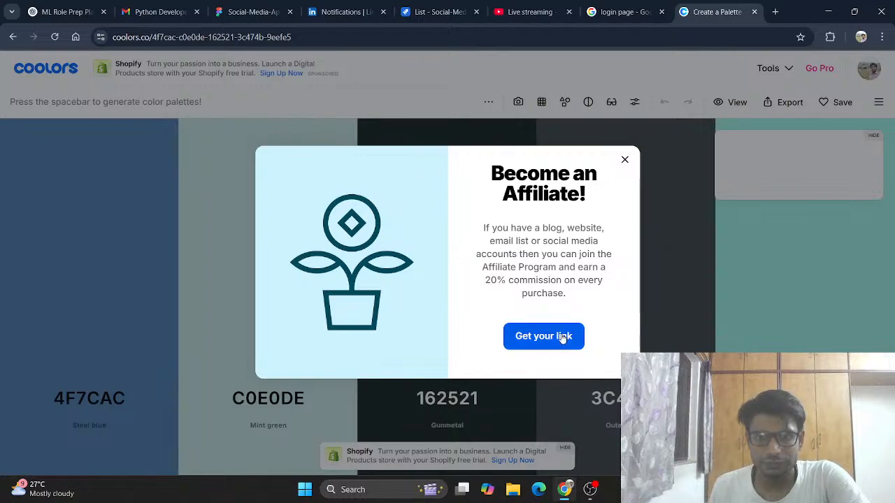
click(624, 160)
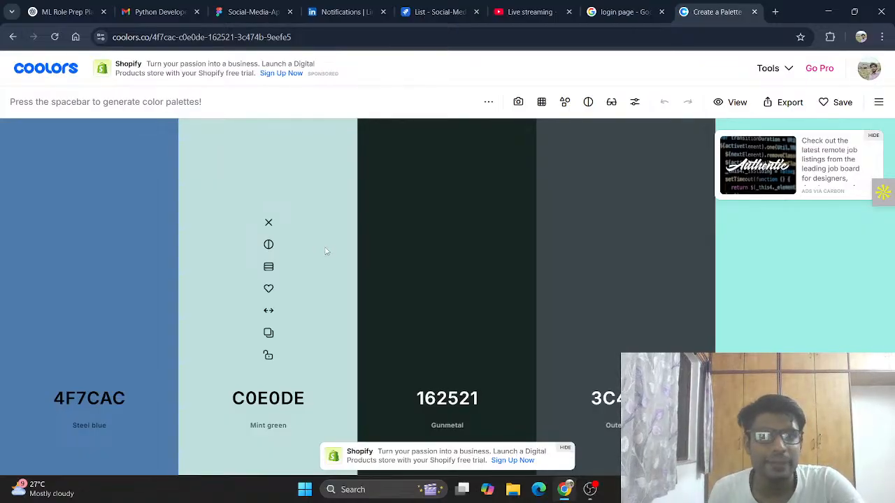
key(space)
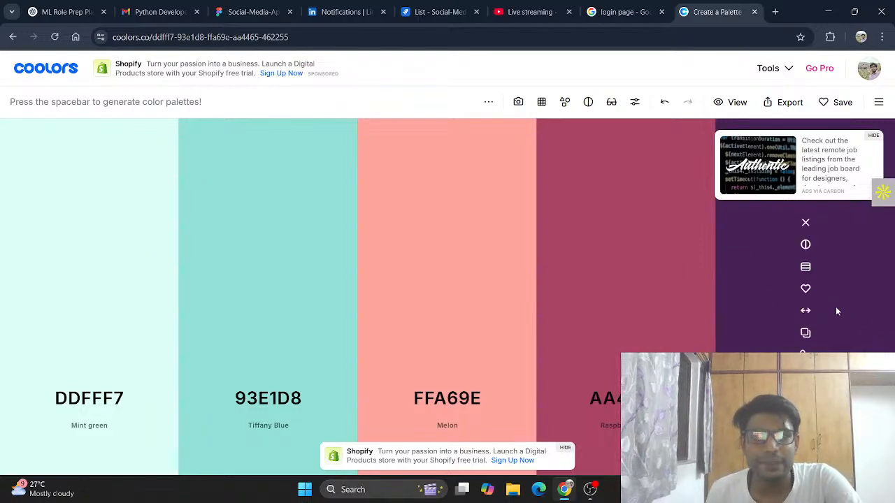
- Recheck the uiCookies login reference, generate more Coolors palettes up to 00FFC5-ADF5FF-0075A2-481620-D55672, and copy the Cerulean colour 0075A2
click(639, 10)
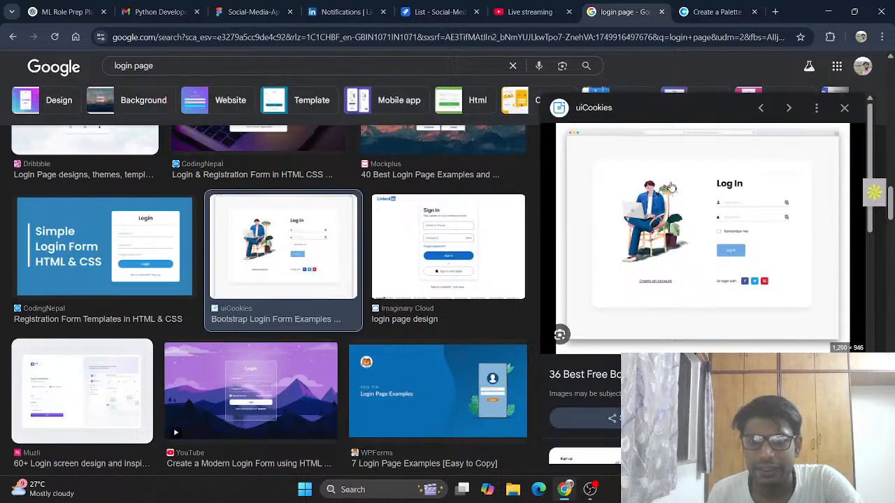
click(723, 9)
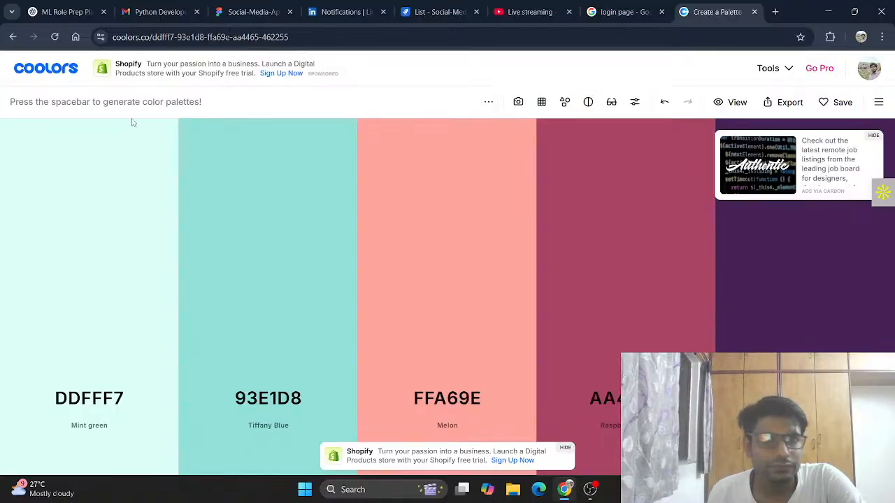
key(space)
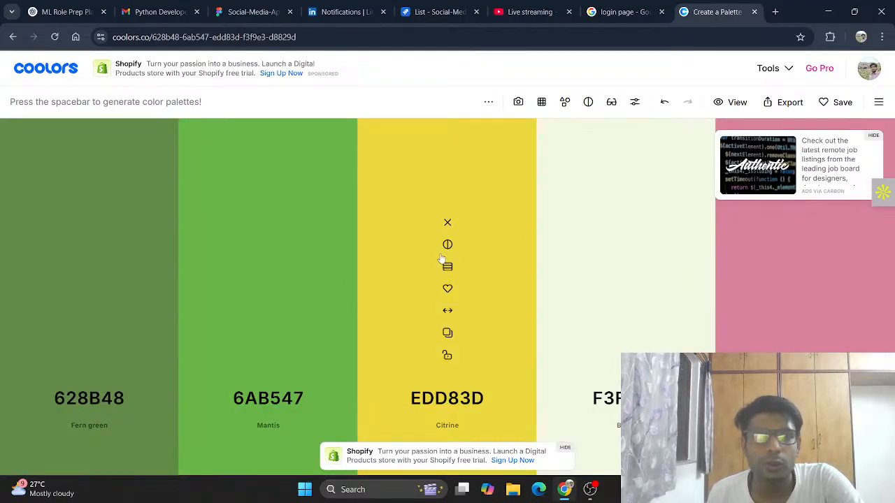
key(space)
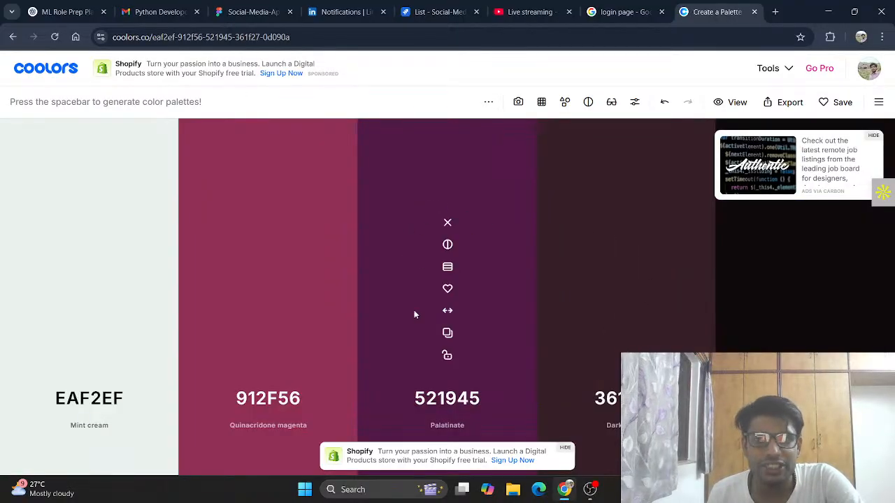
key(space)
key(space)
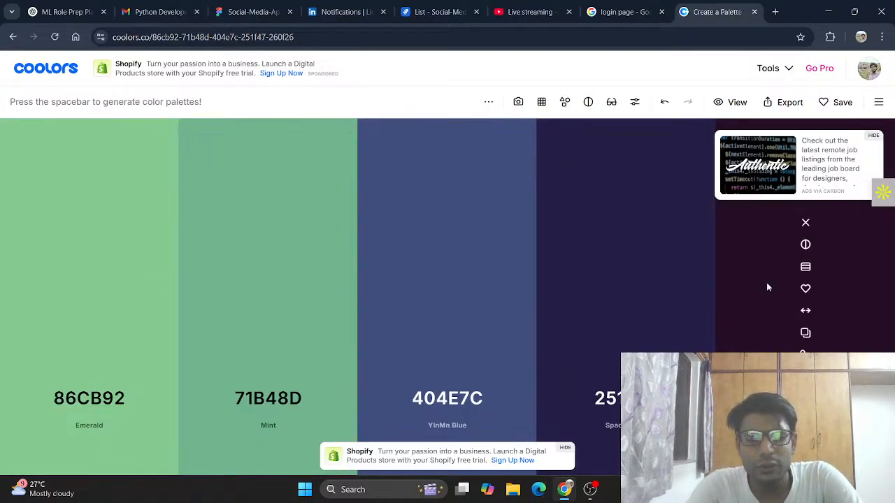
key(space)
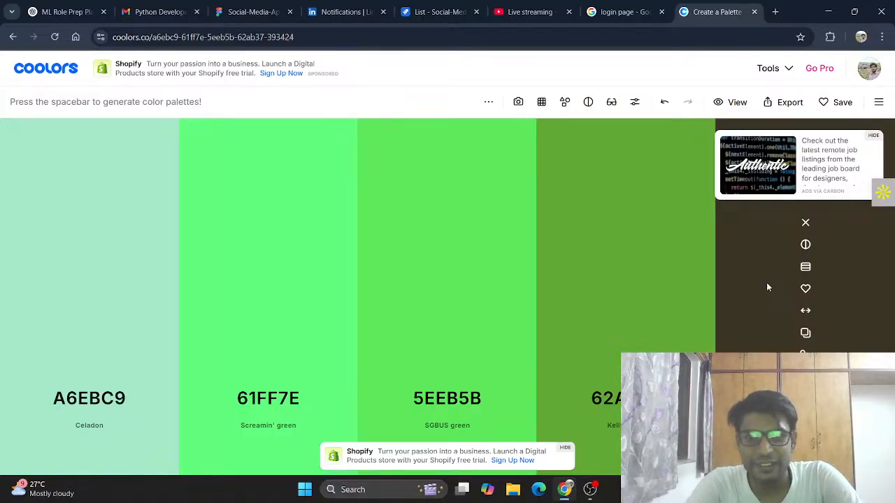
key(space)
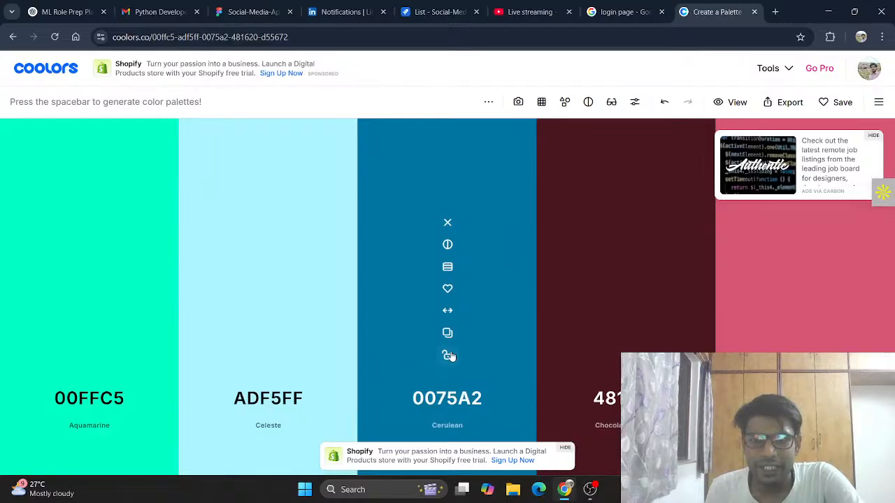
click(448, 334)
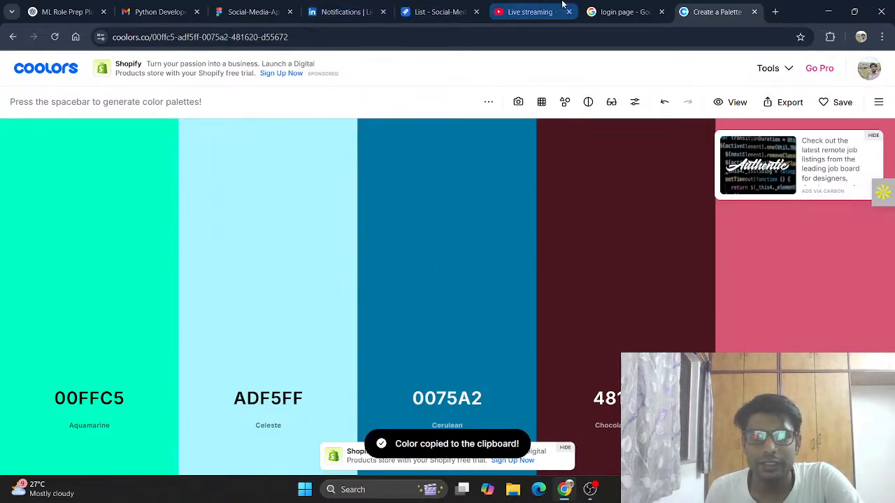
- Return to the Figma file, resize one of the stacked grey form rectangles to 781 high in UI- Login, and delete the other
click(264, 7)
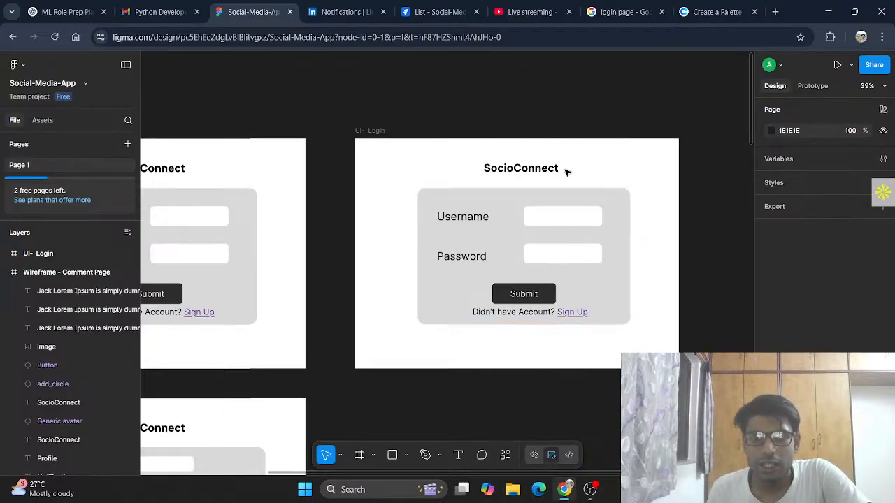
click(498, 204)
drag(630, 191, 572, 148)
click(630, 240)
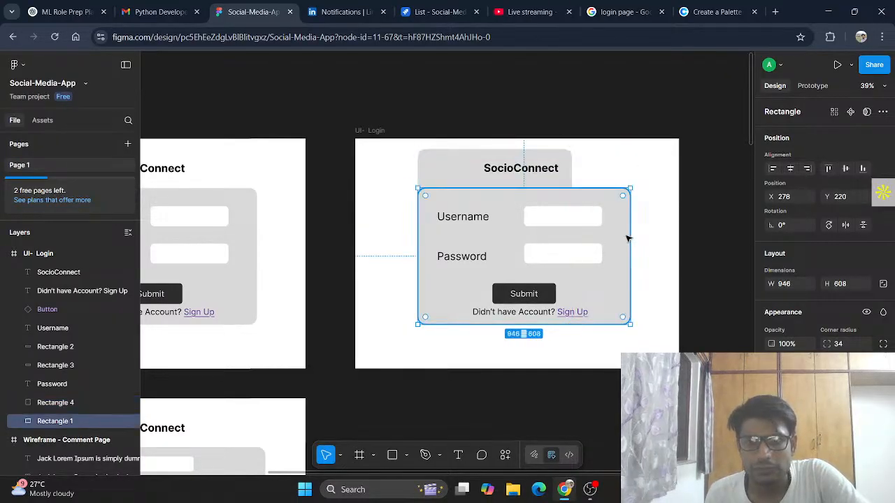
key(Delete)
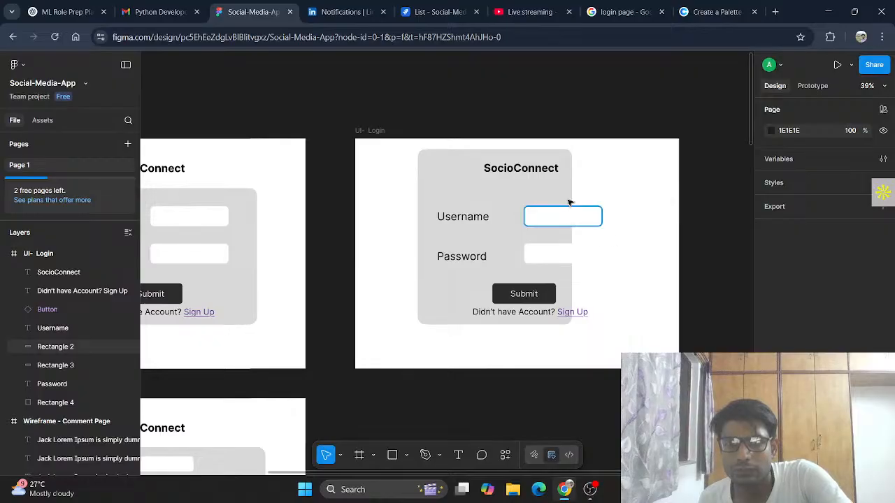
- Enlarge the remaining grey form rectangle to 1076 × 879 at X 202, Y 47 so it also surrounds the SocioConnect title
click(572, 168)
drag(601, 169, 643, 173)
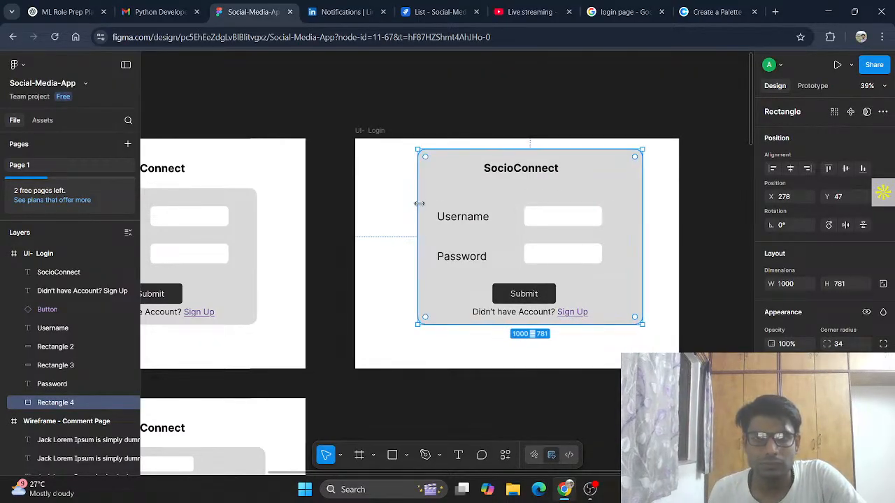
drag(418, 201, 400, 202)
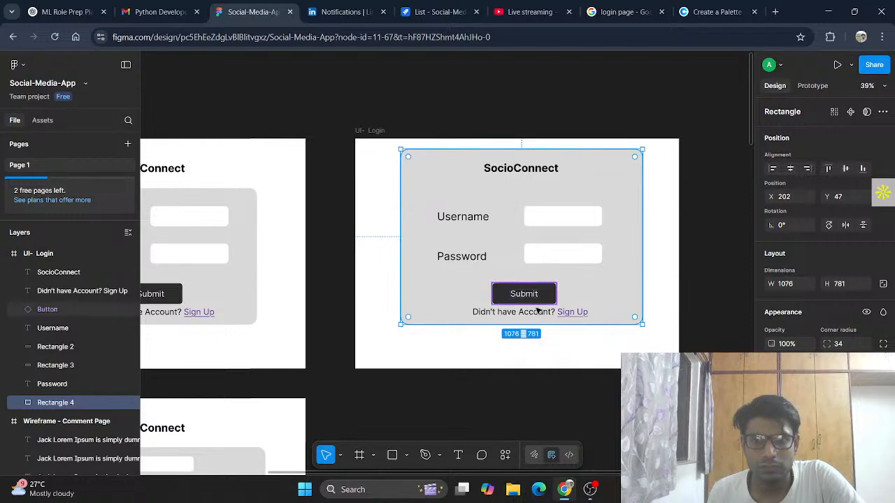
drag(538, 325, 538, 346)
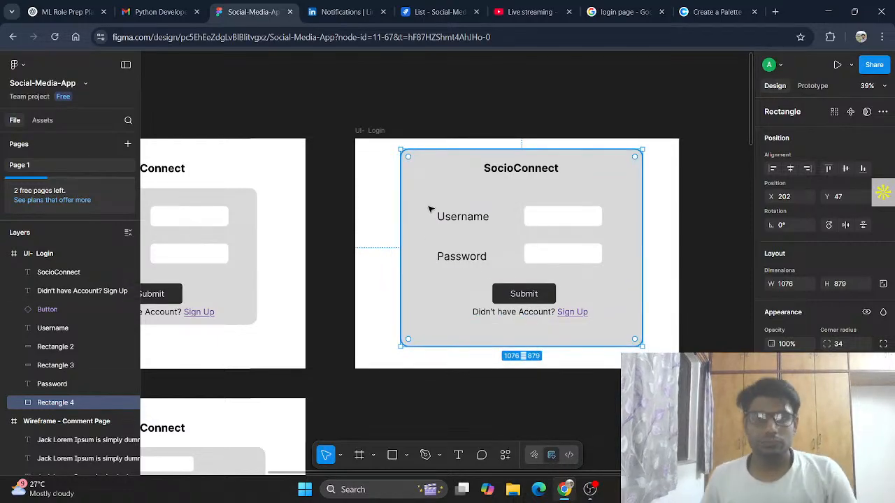
key(Escape)
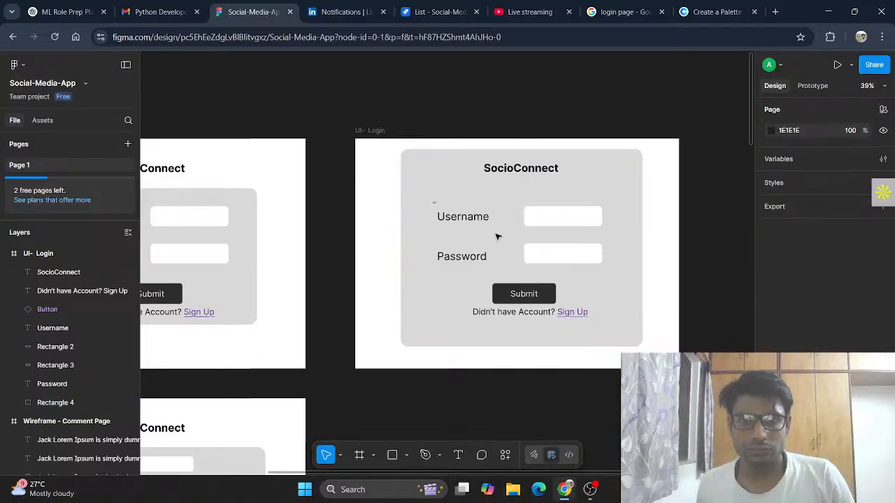
- Switch to the Scale tool and select the Username and Password labels, their input boxes, and the Submit button's text
drag(433, 201, 604, 308)
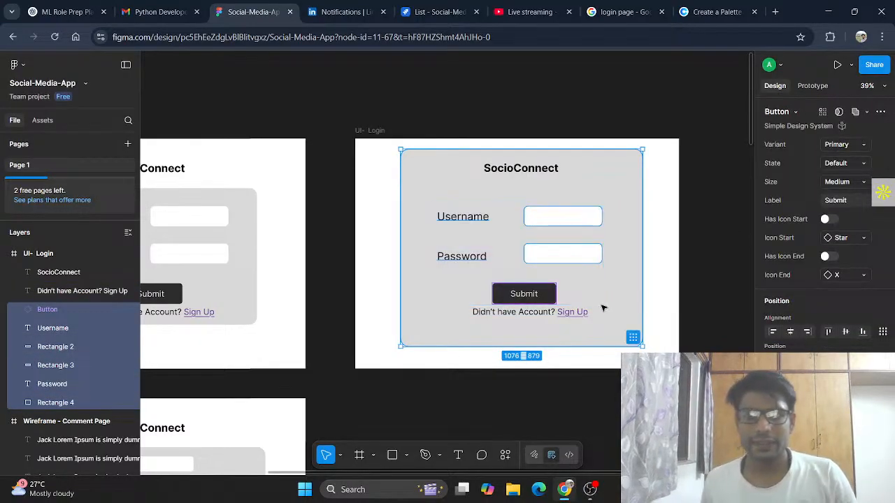
click(343, 460)
click(363, 427)
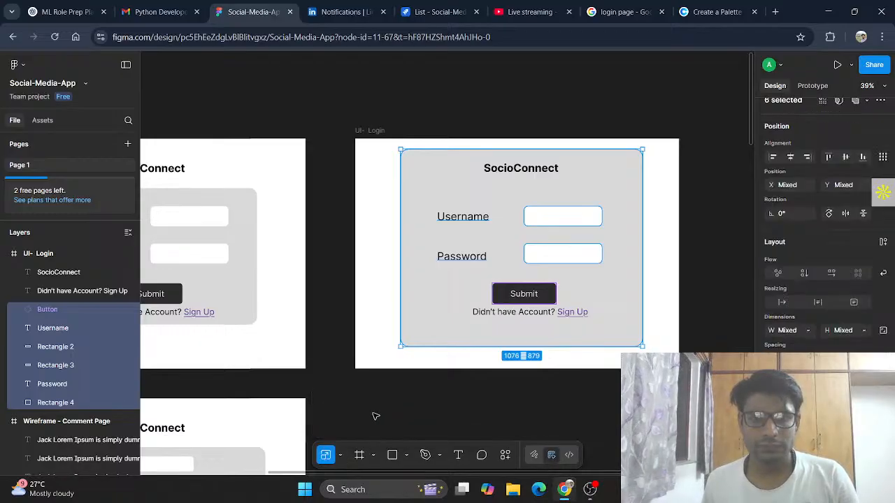
drag(428, 208, 607, 266)
click(433, 203)
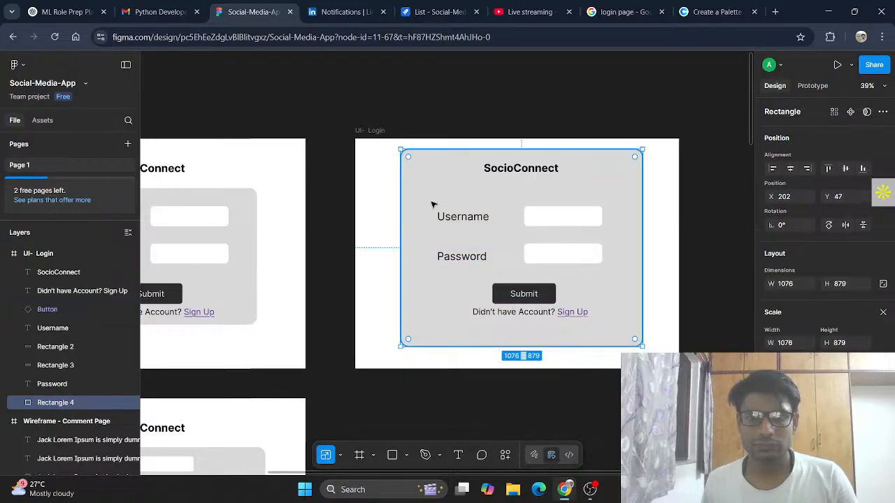
drag(433, 203, 501, 240)
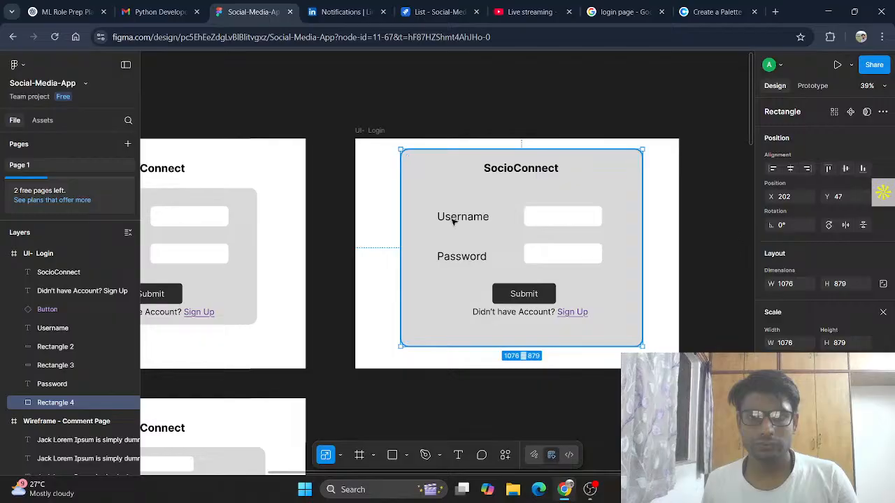
drag(429, 207, 600, 269)
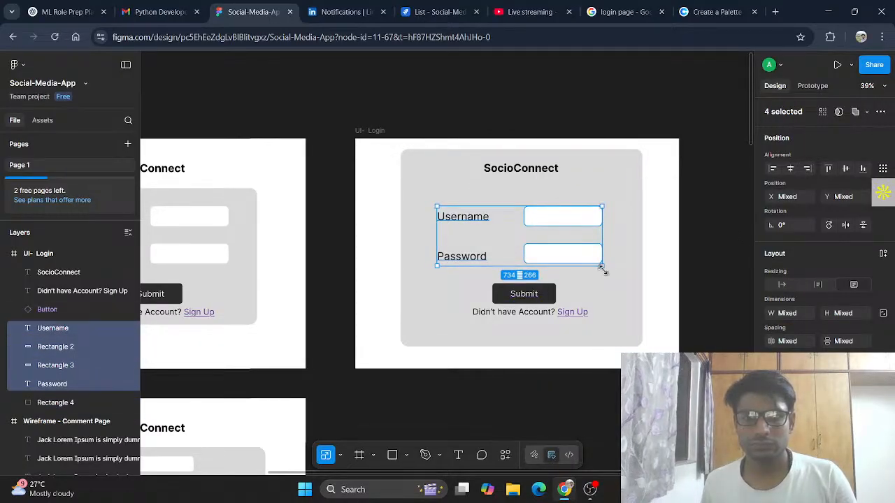
double_click(536, 294)
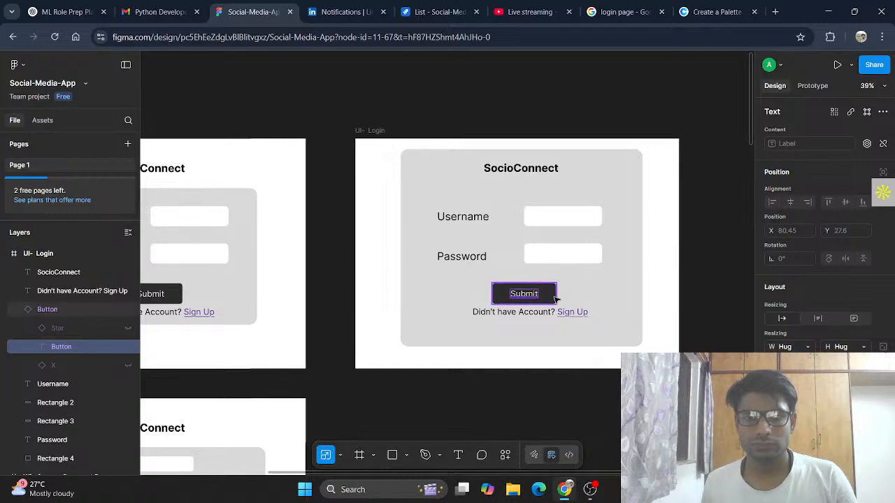
click(552, 297)
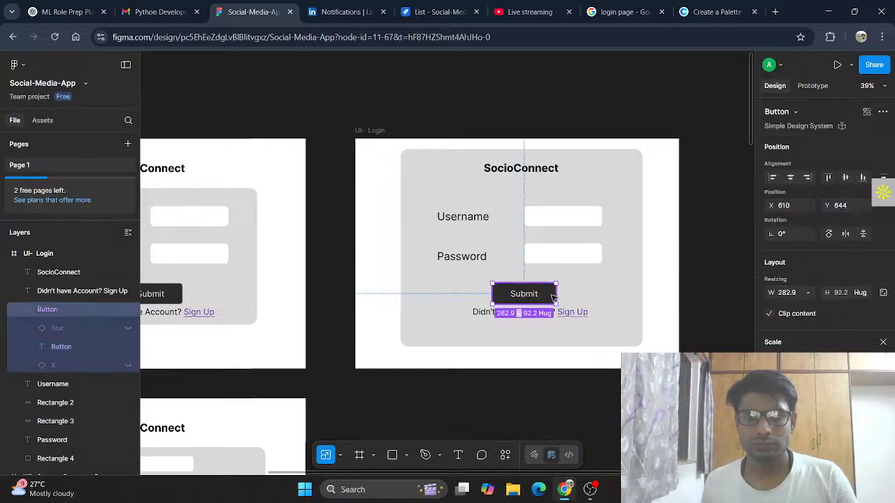
click(573, 257)
drag(604, 312, 434, 213)
key(ctrl+z)
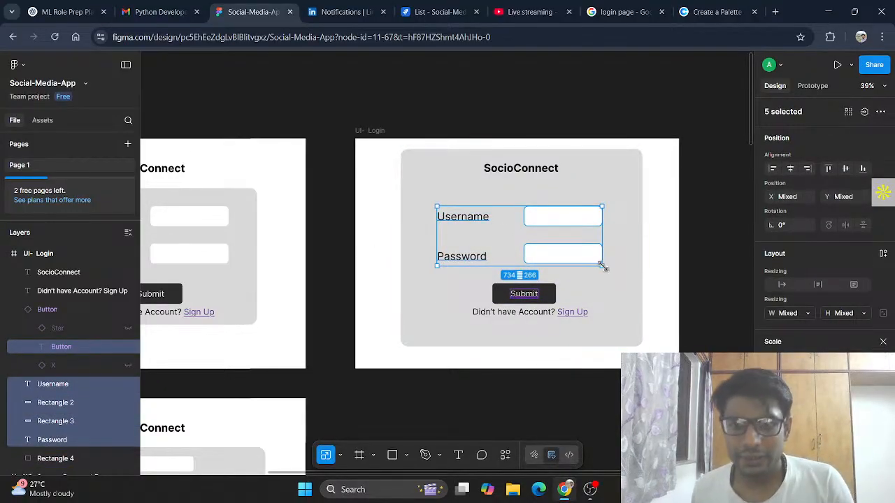
- Scale down the login fields and move them to the right half of the grey panel, with the Submit button 199 wide at X 887, Y 553
drag(602, 266, 559, 249)
drag(494, 232, 555, 224)
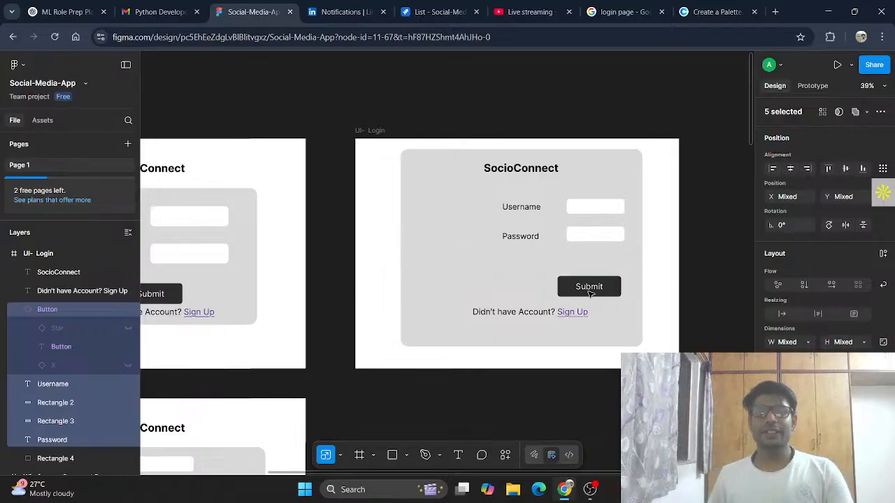
click(616, 293)
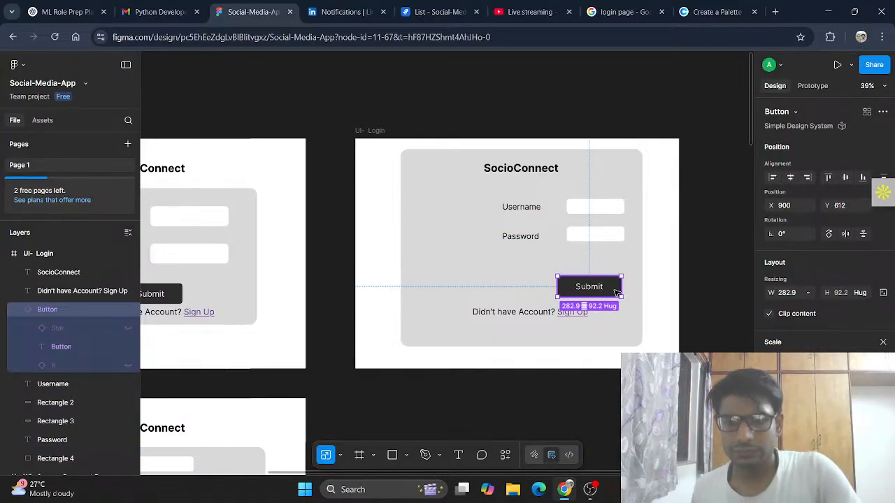
drag(617, 293, 583, 273)
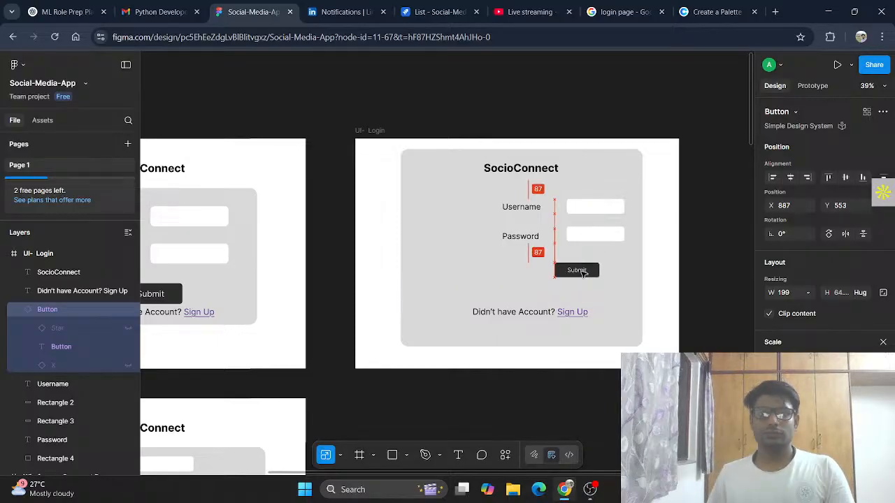
- Select the grey form rectangle behind the login fields in UI- Login
click(426, 272)
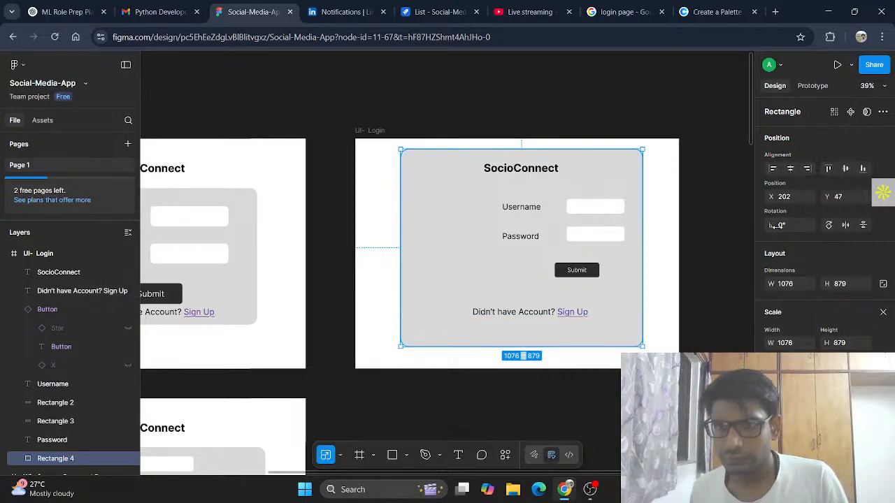
right_click(626, 316)
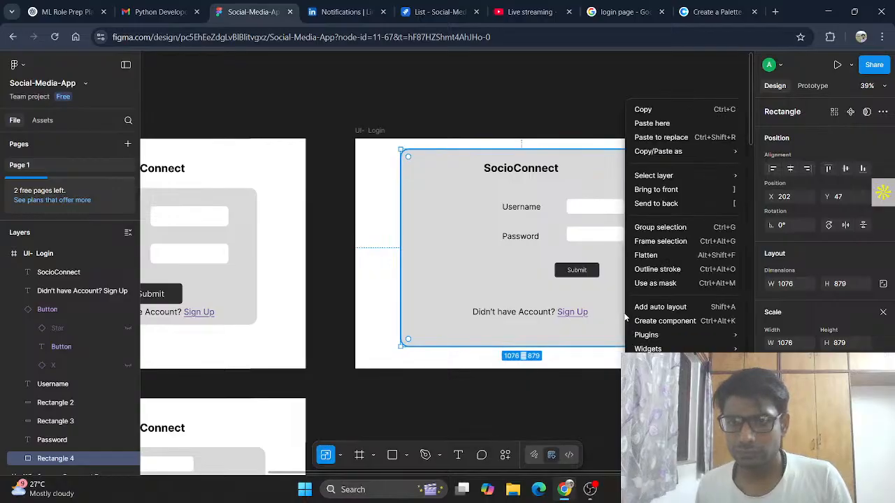
mouse_move(651, 349)
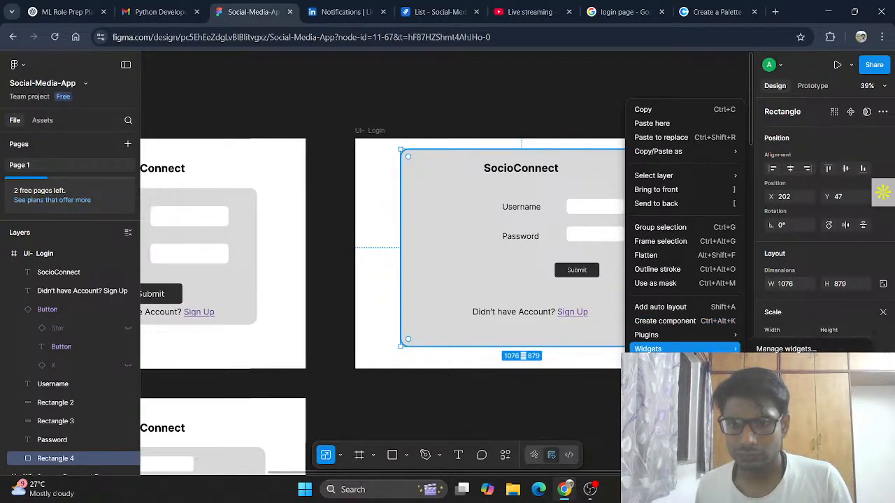
mouse_move(695, 342)
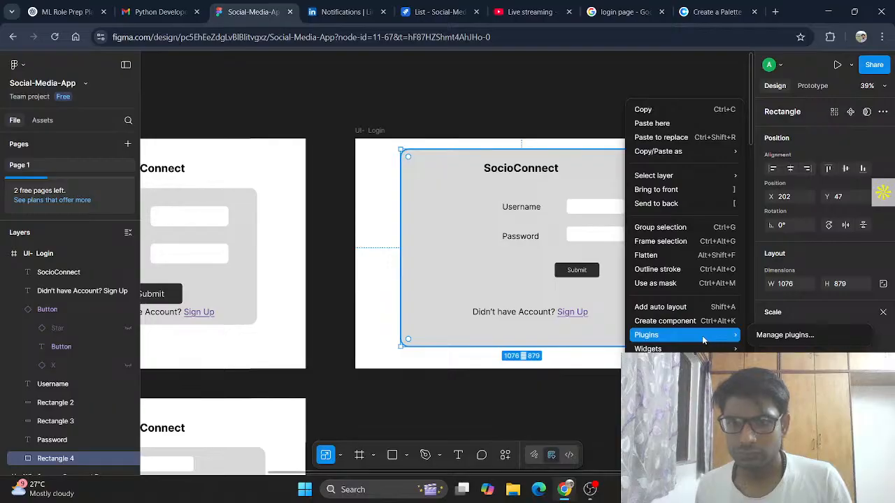
click(606, 402)
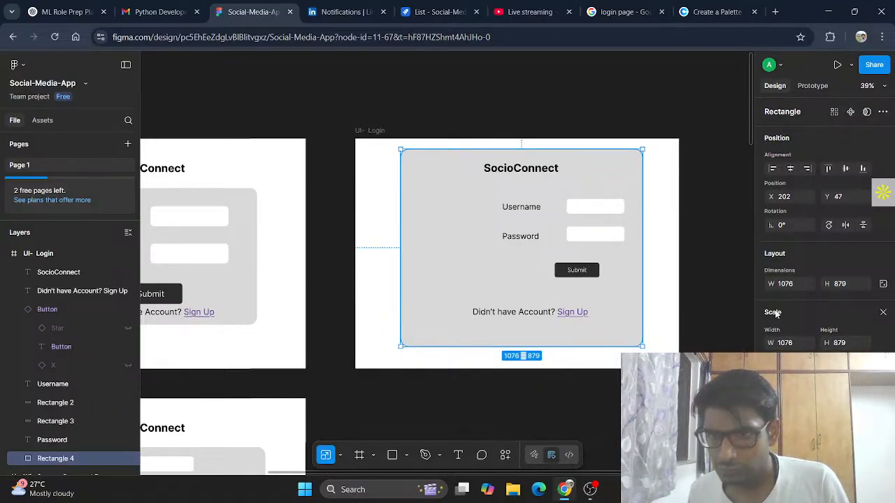
- Fill the selected form rectangle with deep blue and widen it on both sides to 1156 × 879 at X 140, Y 47
click(340, 455)
click(343, 398)
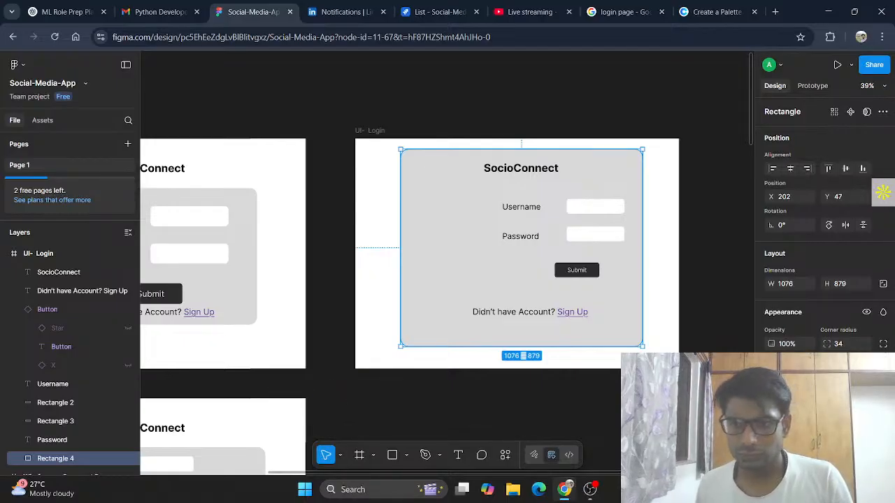
click(772, 393)
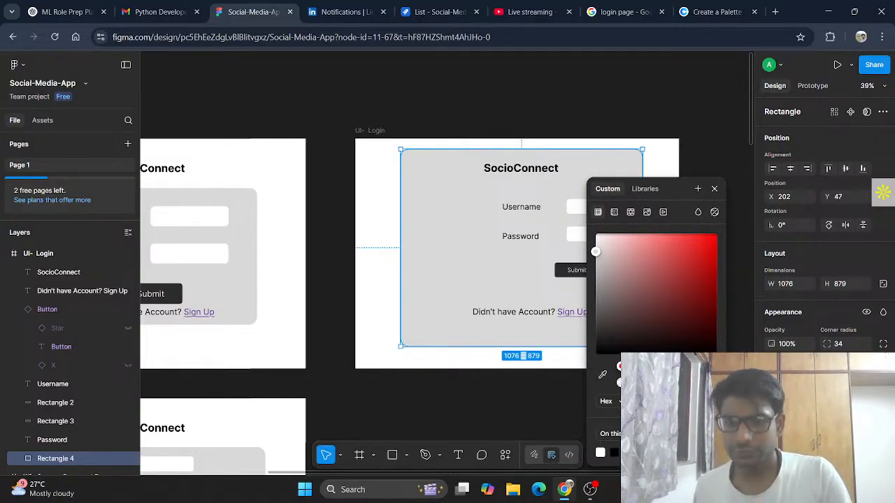
key(Return)
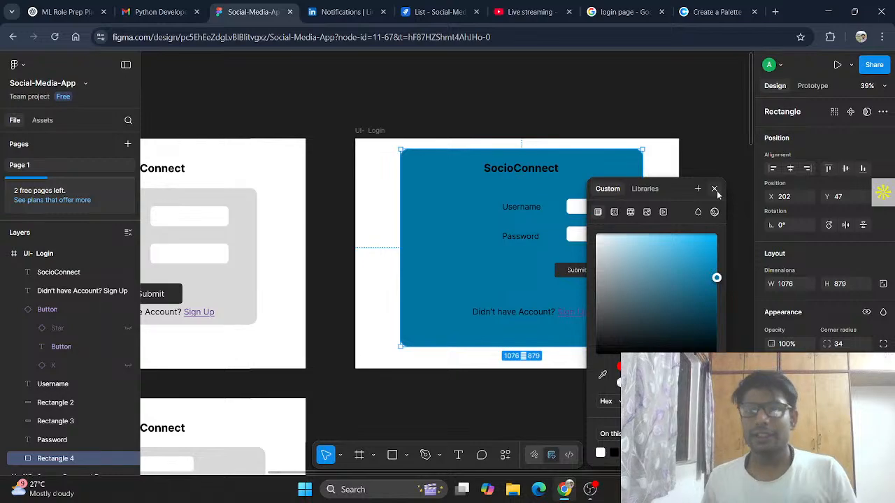
click(715, 190)
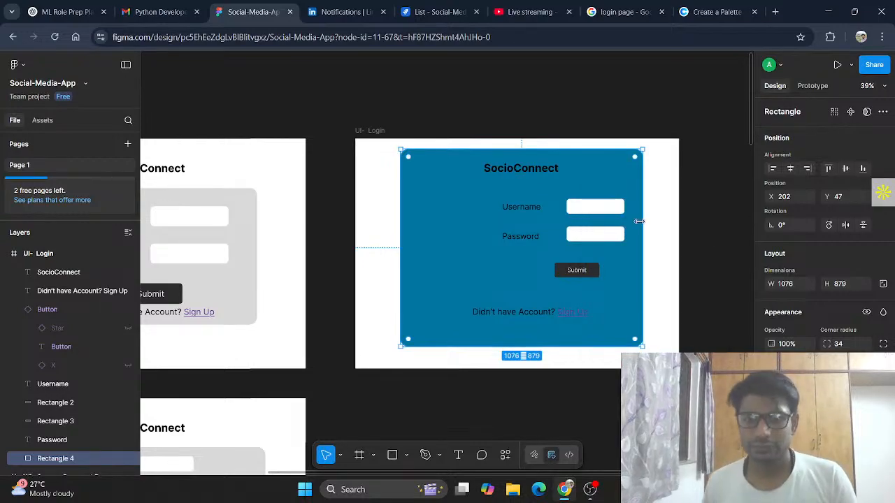
drag(650, 220, 656, 220)
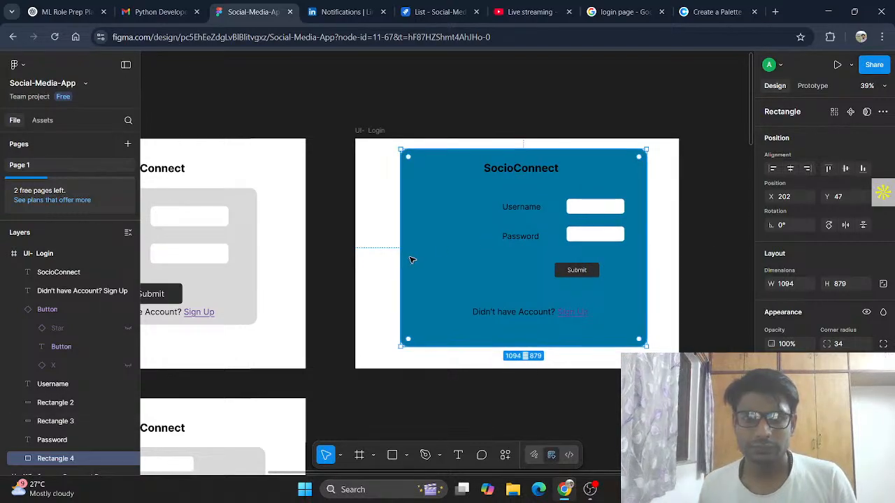
drag(403, 254, 387, 251)
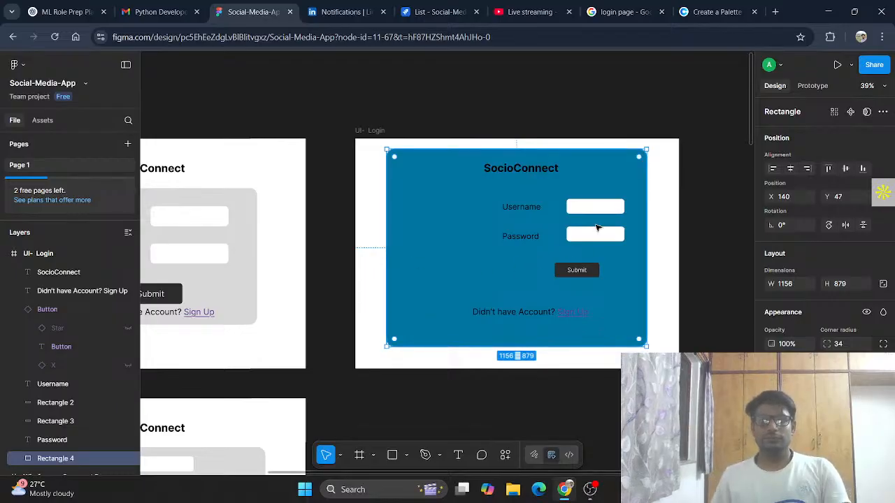
- Move the Username label to X 720, Y 269, the Password label to X 718, Y 392, and the Submit button to X 890, Y 543
click(531, 208)
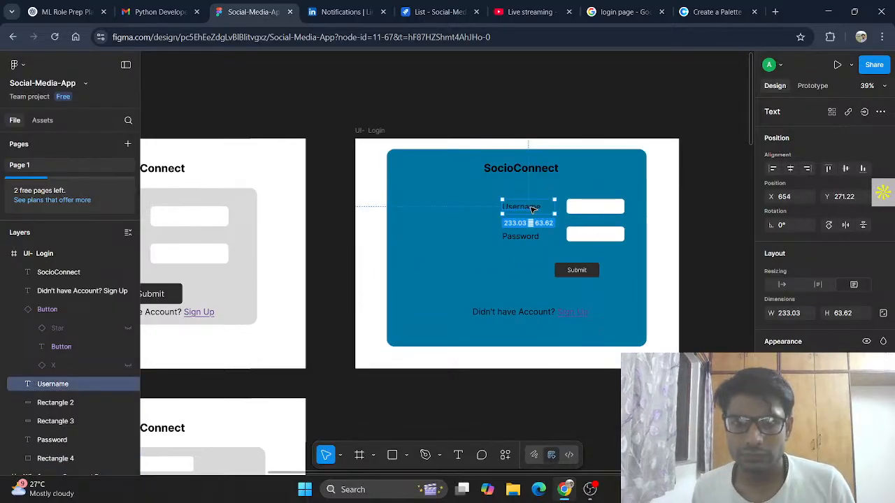
drag(532, 208, 549, 210)
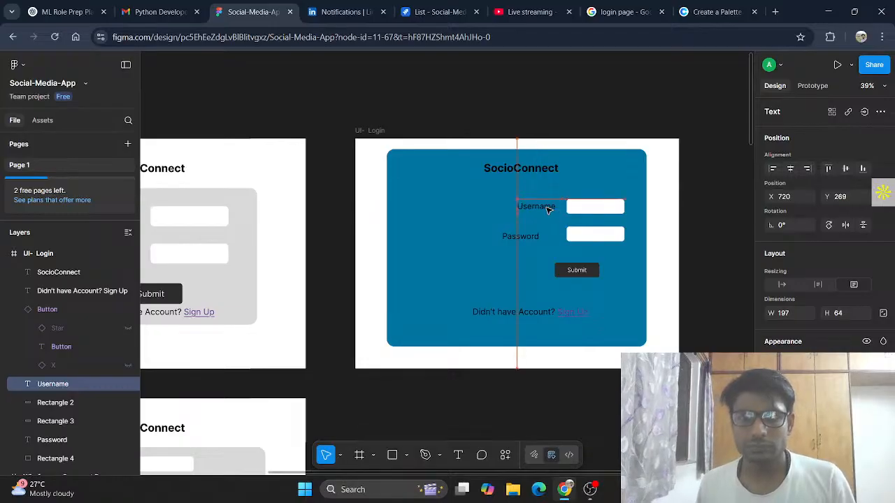
click(530, 238)
drag(530, 239, 562, 231)
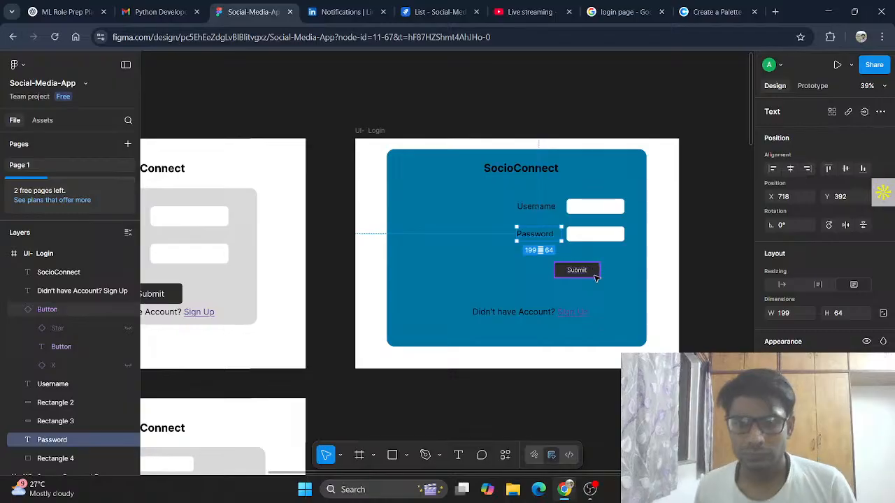
mouse_move(596, 274)
mouse_down()
mouse_move(593, 266)
mouse_move(596, 275)
mouse_up()
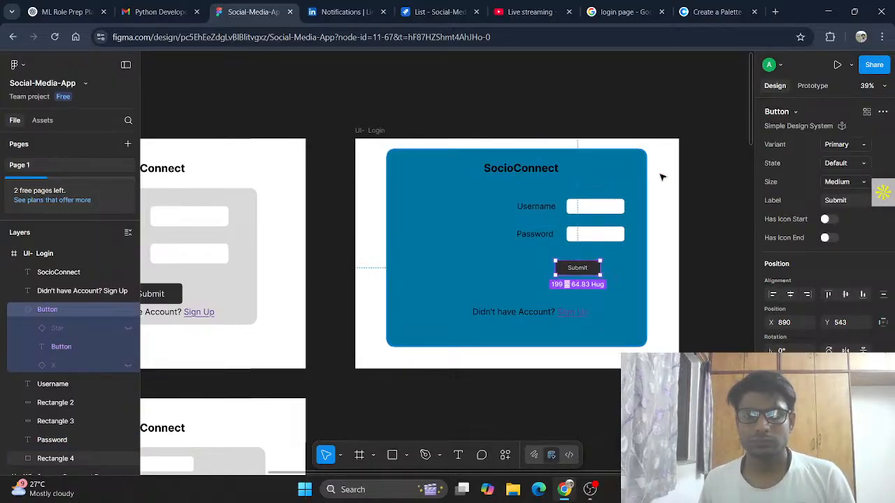
- Check the uiCookies login reference in Google Images, then return to the Figma file and show its asset libraries
click(625, 11)
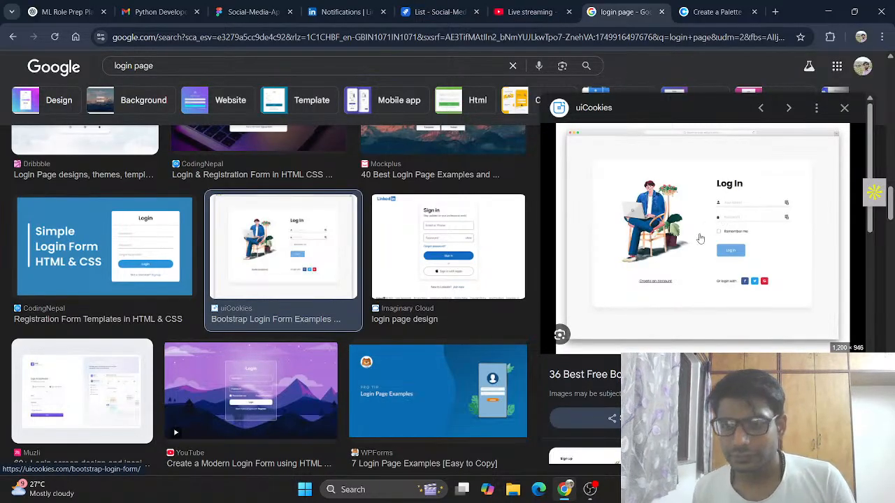
click(263, 13)
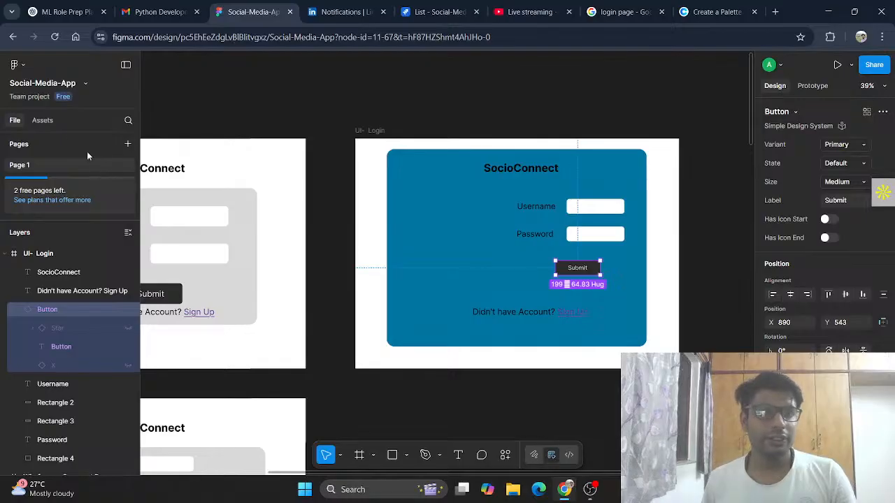
click(52, 120)
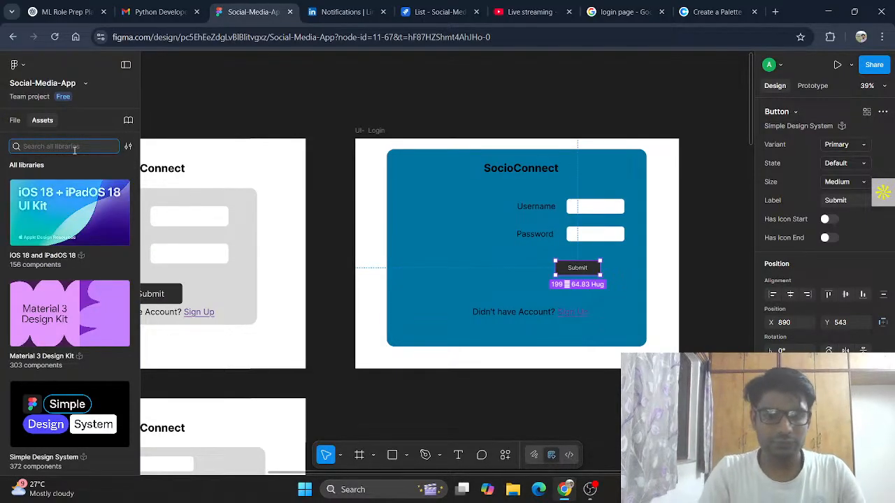
text(user)
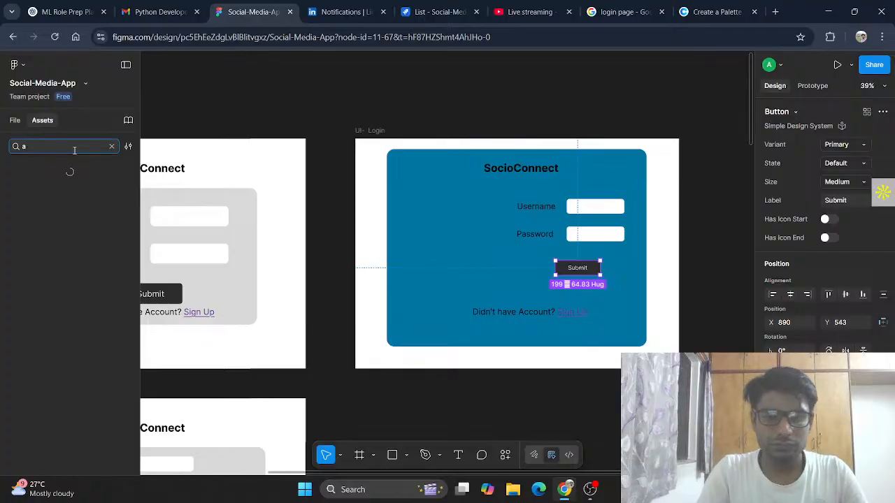
text(nam)
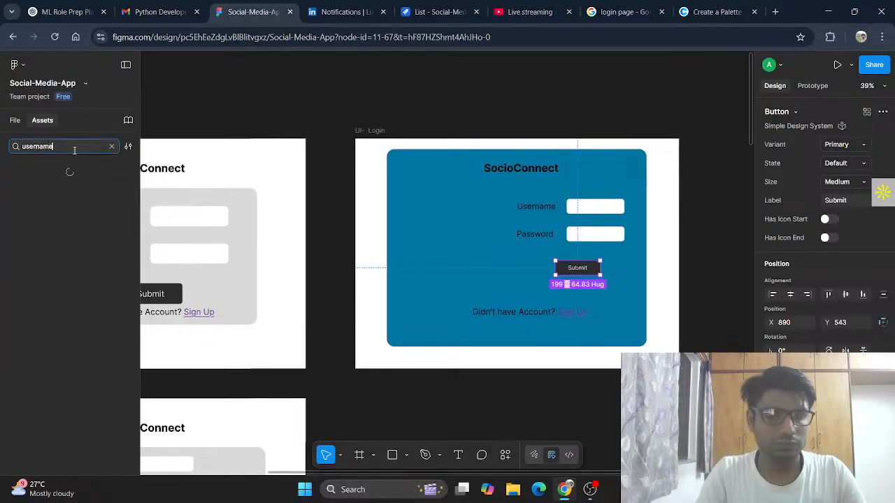
text(e)
key(BackSpace)
key(BackSpace)
key(BackSpace)
key(BackSpace)
key(BackSpace)
key(BackSpace)
key(BackSpace)
key(BackSpace)
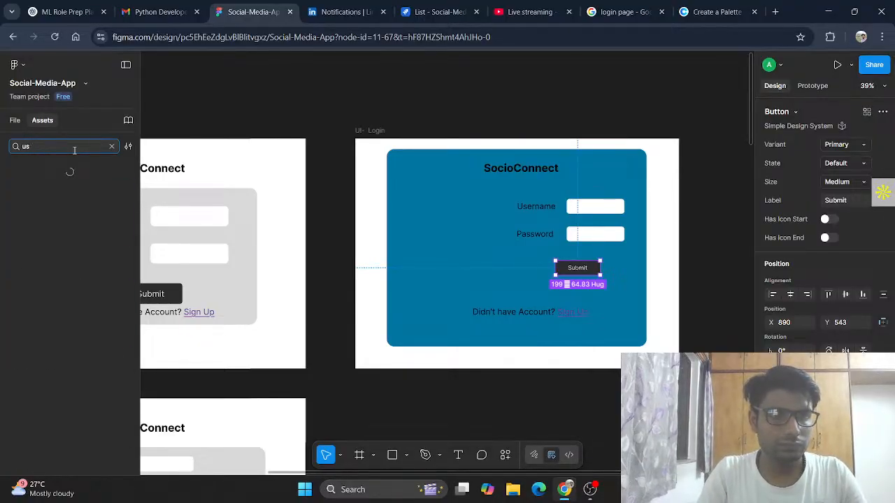
- Search the assets for lock and place the Simple Design System Lock icon, 41 × 38, at the start of the Password input box
text(log)
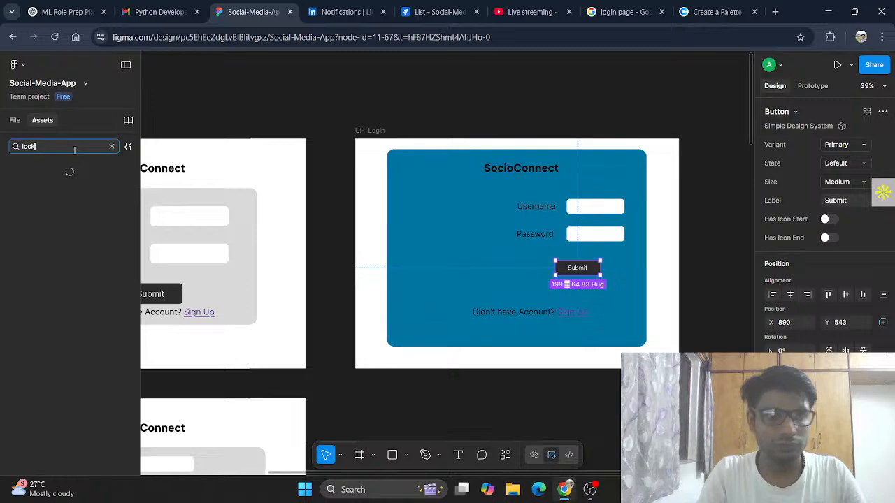
text(k)
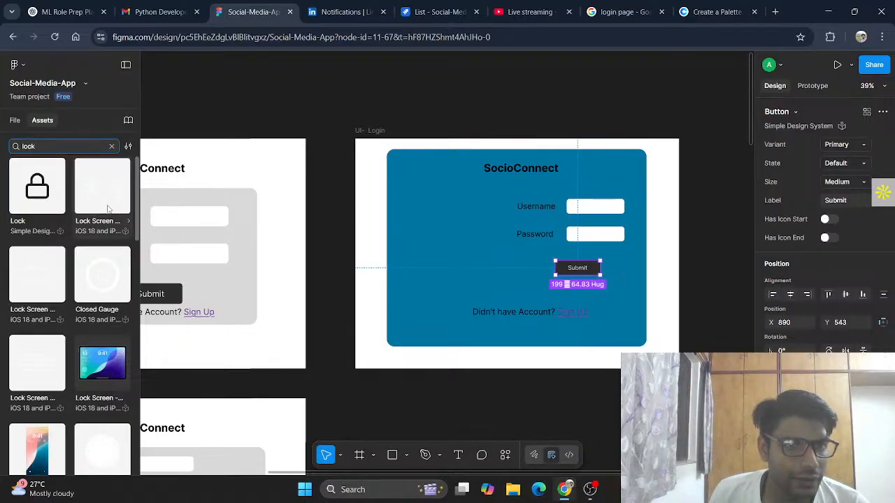
scroll(48, 318, down, 1)
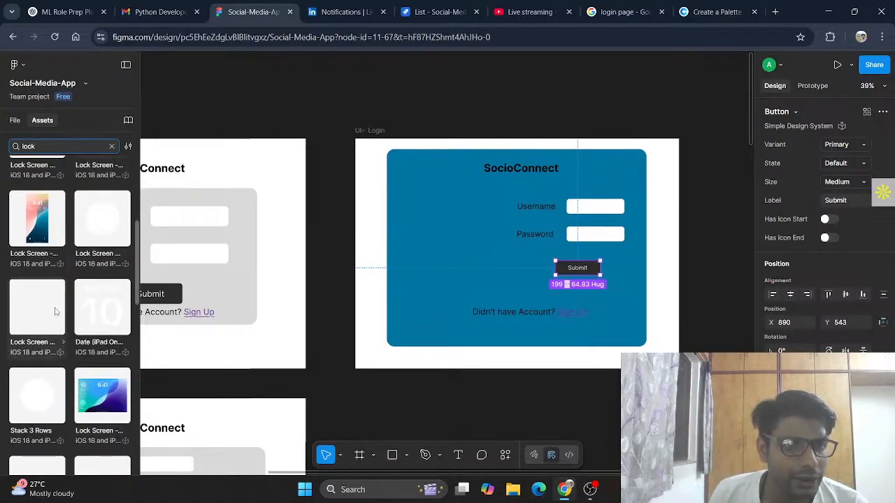
scroll(42, 369, down, 3)
scroll(40, 463, down, 3)
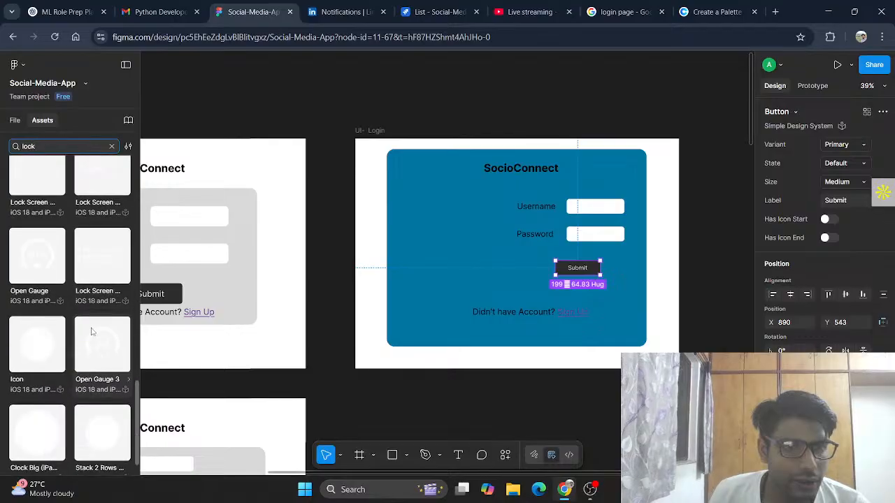
scroll(81, 316, up, 6)
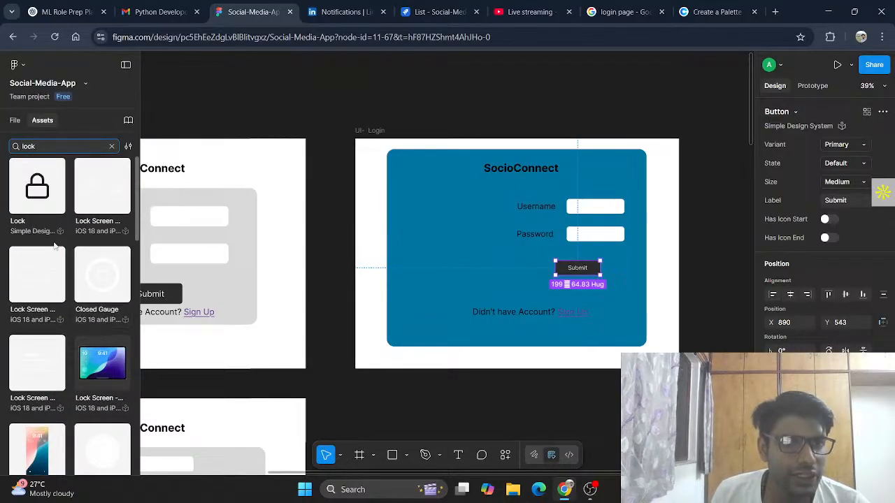
drag(37, 187, 574, 237)
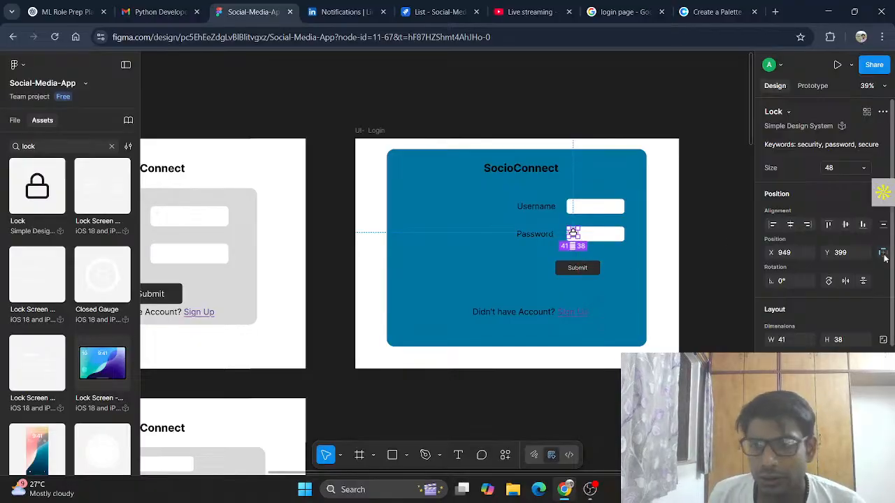
- Adjust the Lock icon's vertical position in the Password box to Y 402
click(842, 256)
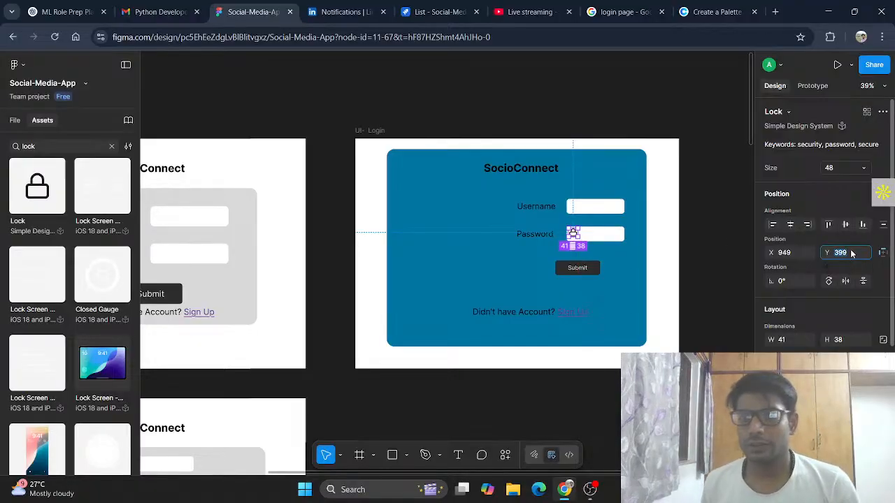
key(Down)
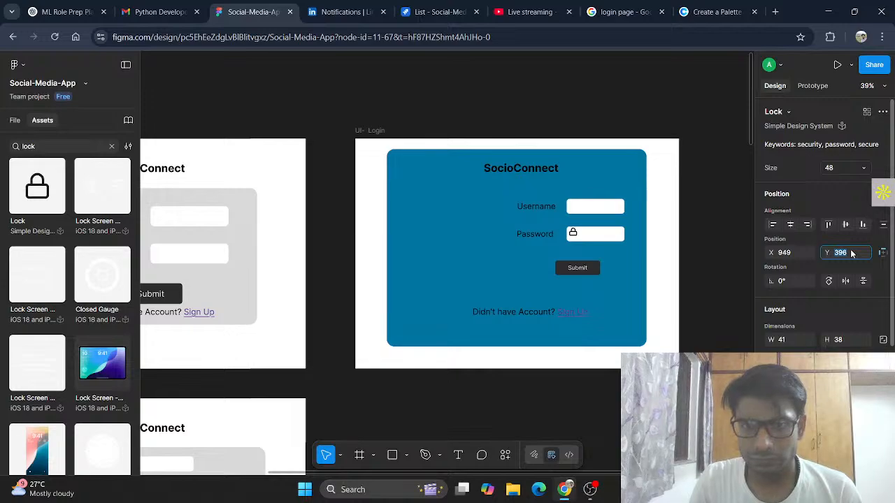
key(Up)
key(Up)
key(Up)
key(Up)
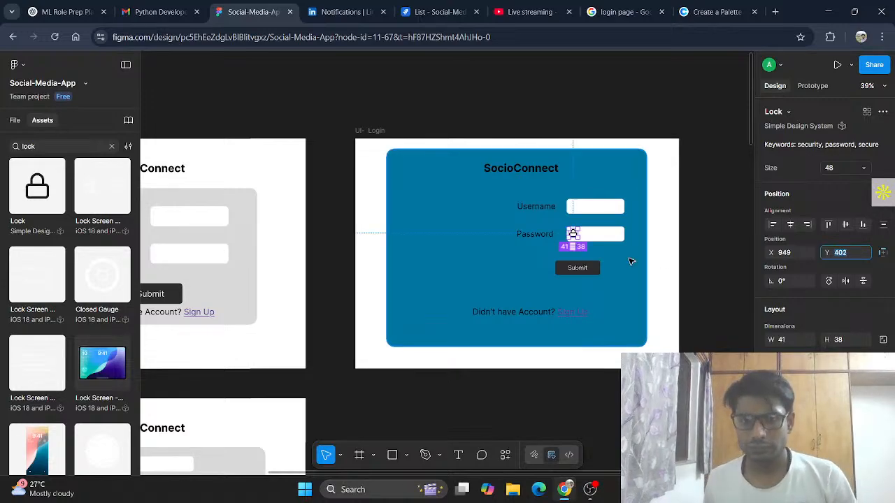
- Change the Lock icon's fill colour to black
scroll(825, 245, down, 2)
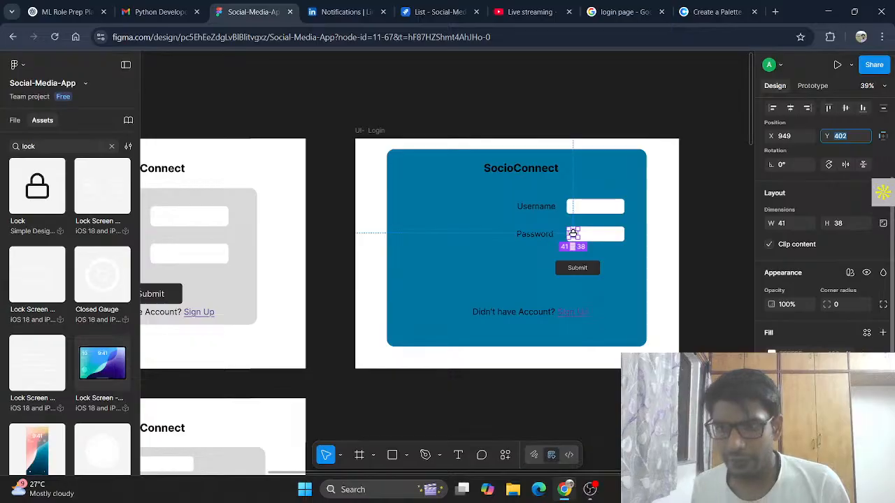
click(772, 353)
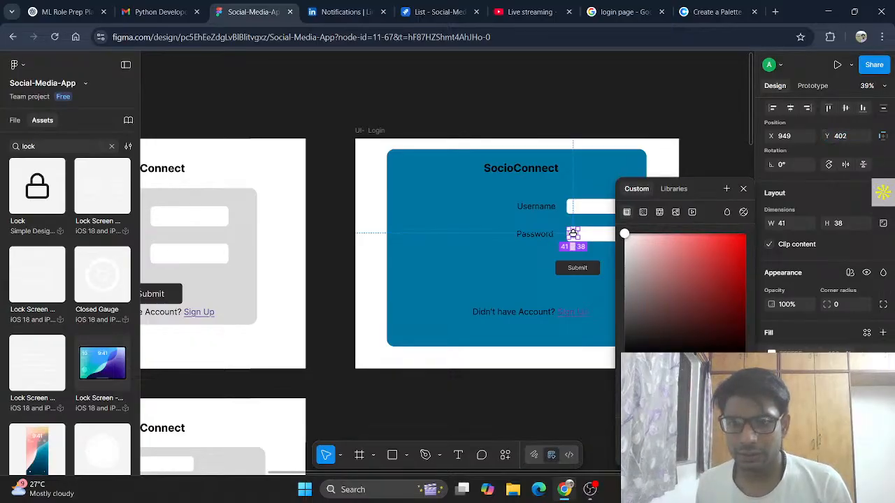
key(i)
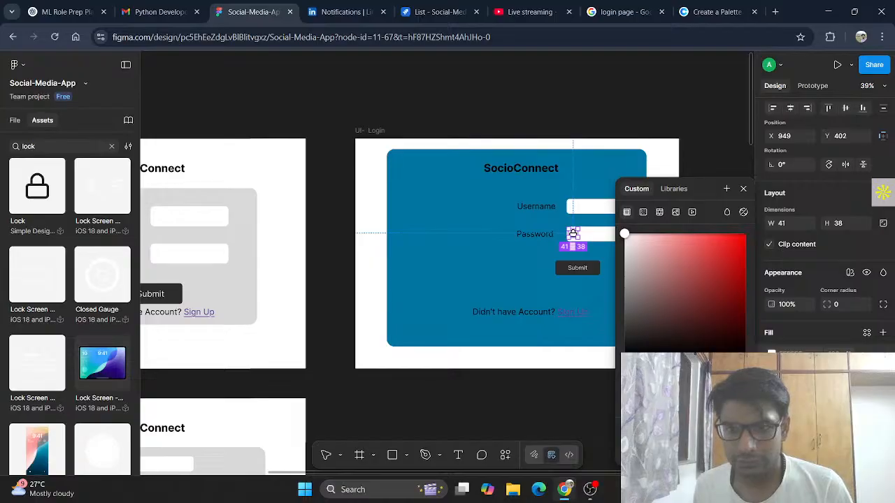
mouse_move(672, 419)
mouse_down()
mouse_move(623, 421)
mouse_move(667, 419)
mouse_up()
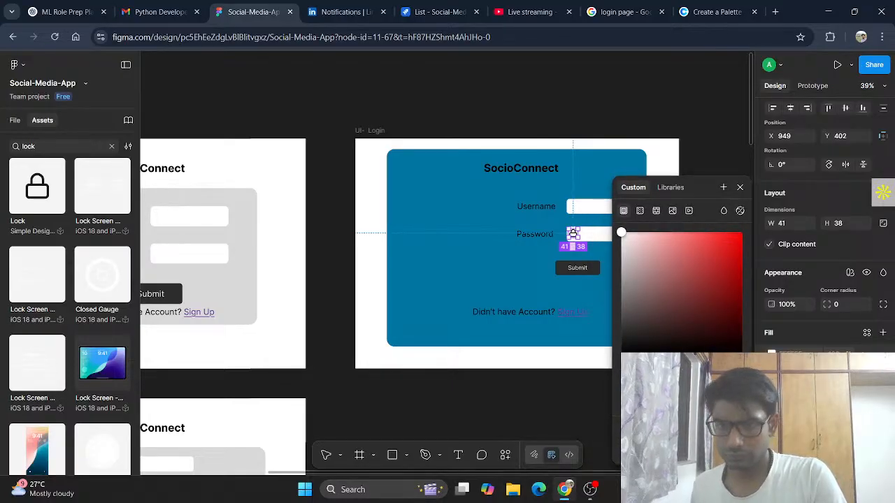
click(643, 443)
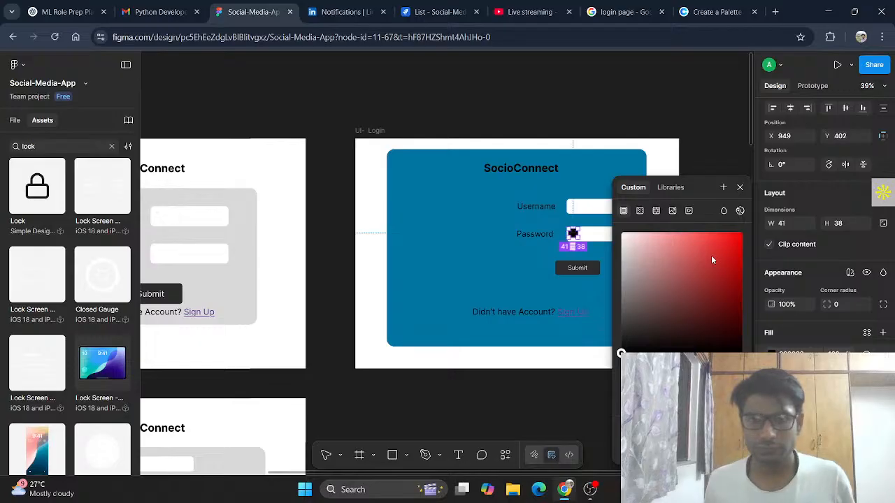
- Undo the Lock icon's black fill and set the stroke colour of its inner vector to black
key(ctrl+z)
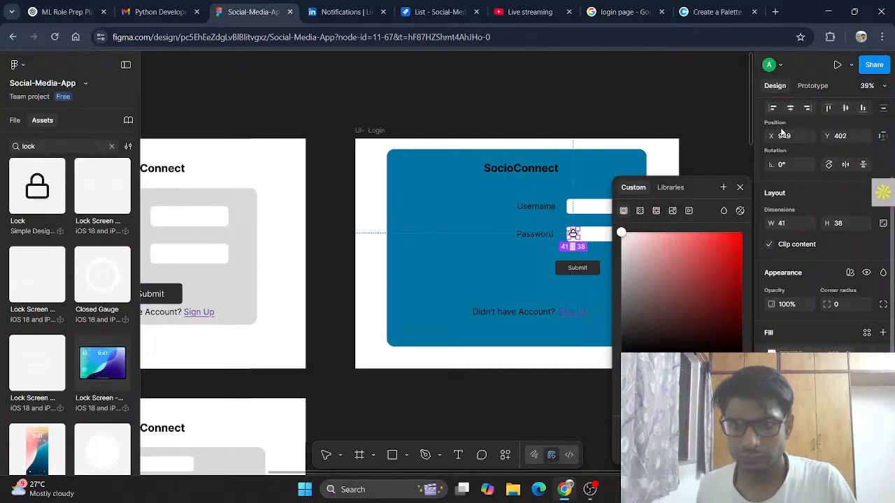
click(740, 187)
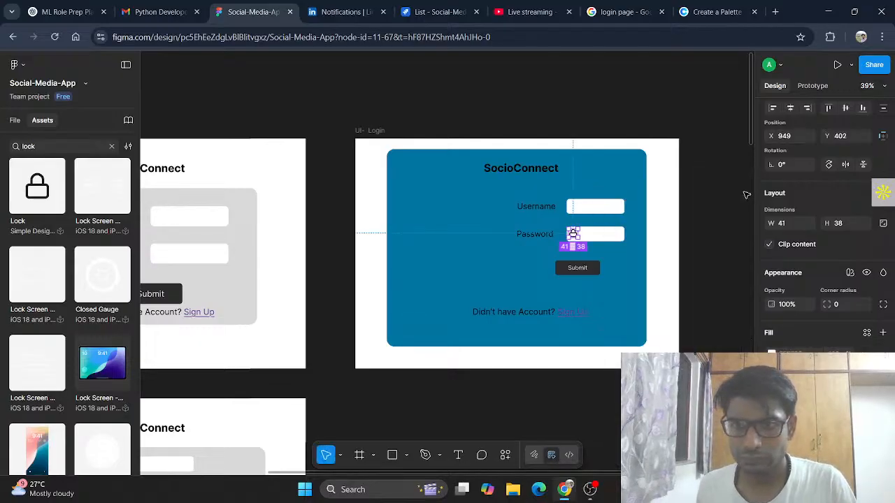
double_click(574, 234)
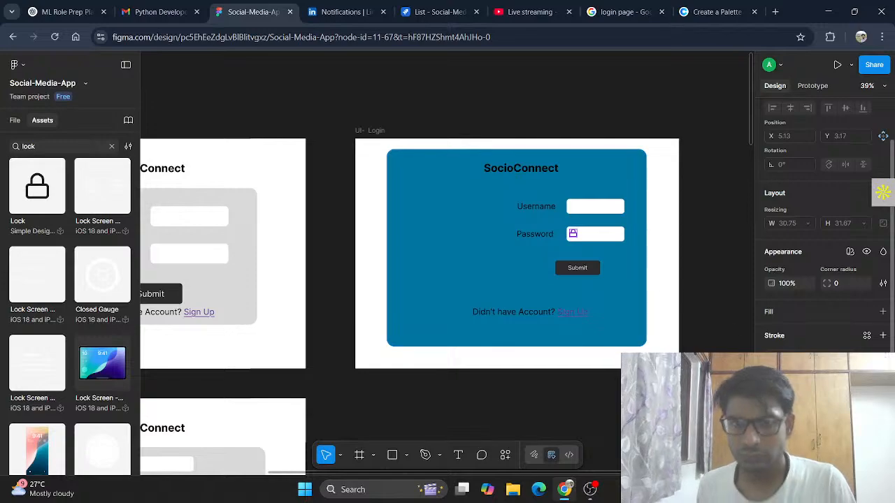
click(798, 358)
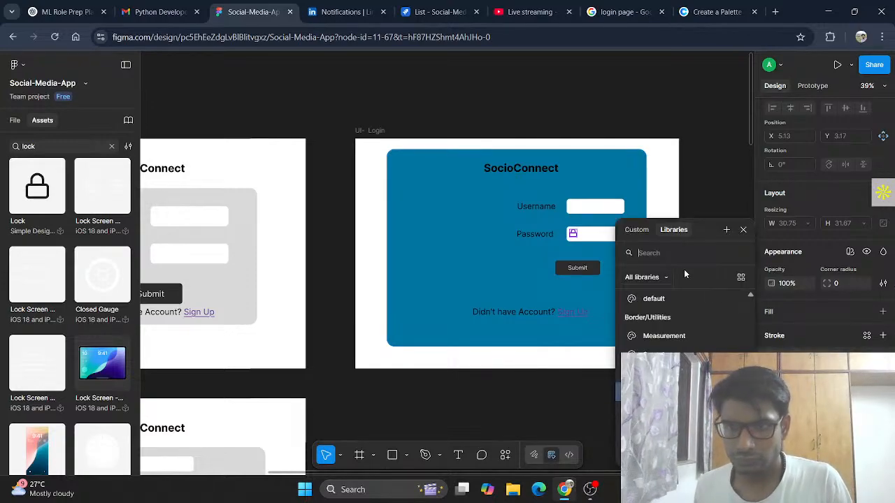
click(637, 229)
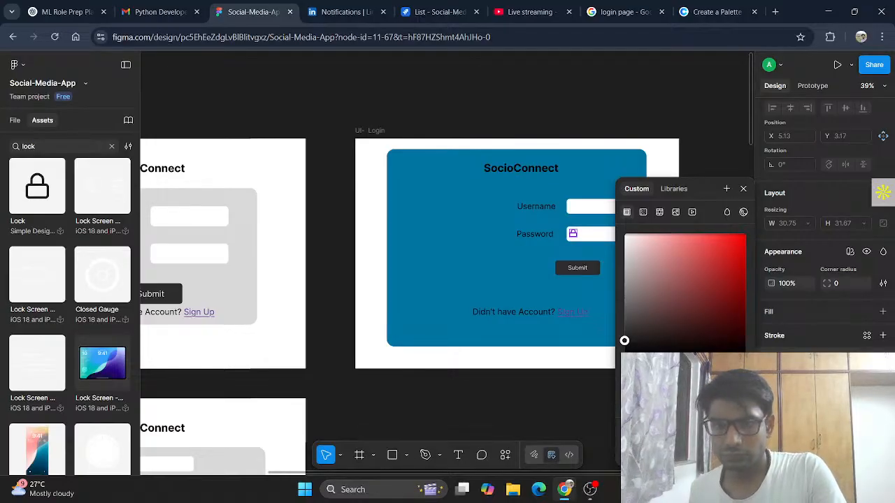
click(624, 354)
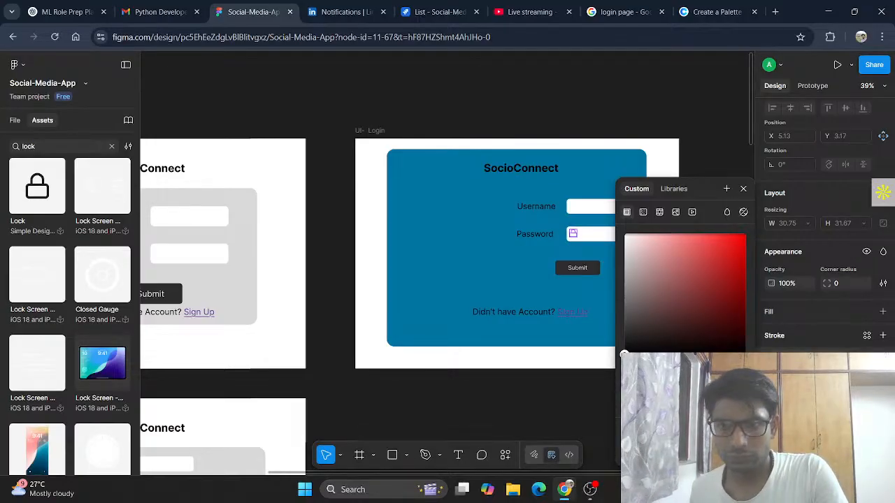
mouse_move(705, 188)
mouse_down()
mouse_move(685, 187)
mouse_move(696, 188)
mouse_up()
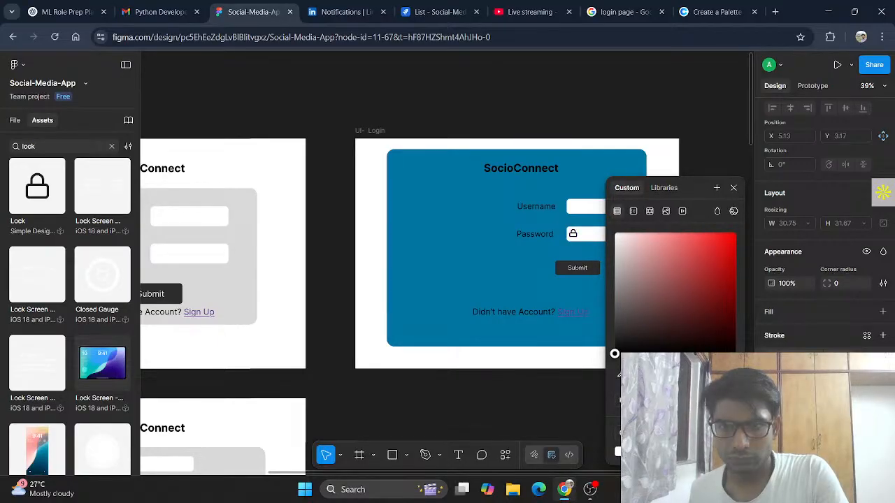
click(733, 187)
- Add a fill of 000000 at 0% opacity to the Lock icon's inner vector
click(882, 312)
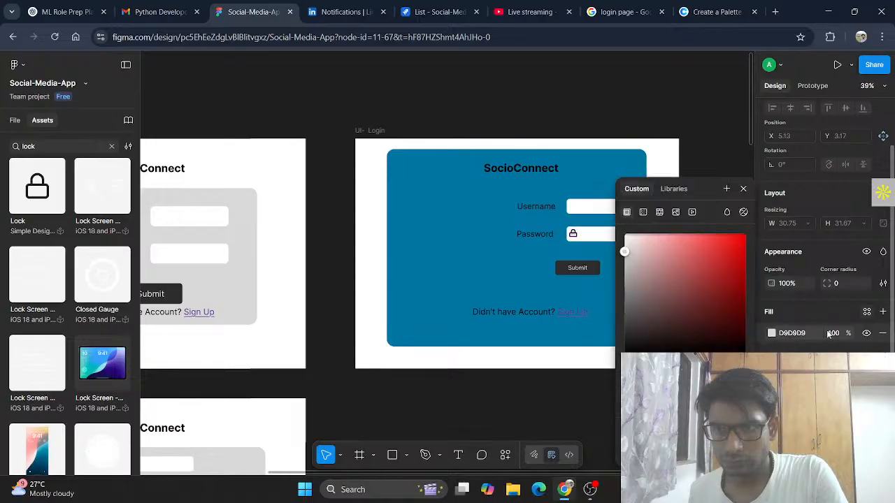
click(772, 333)
click(772, 334)
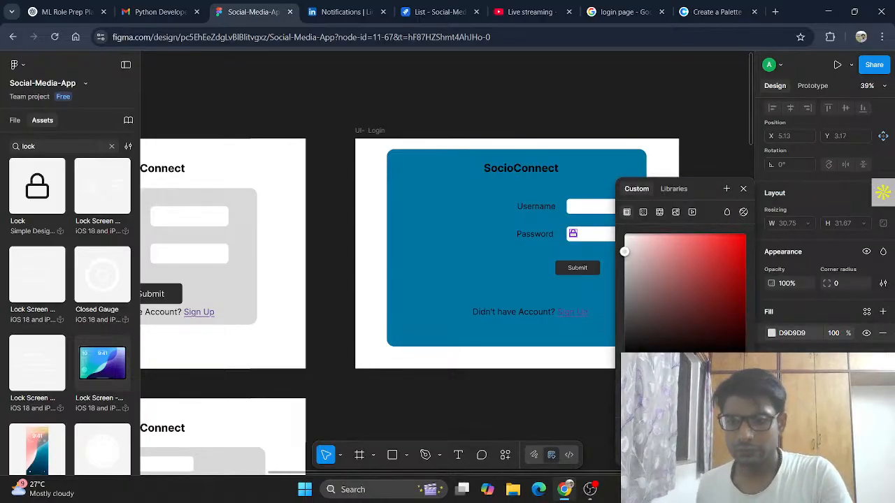
click(642, 449)
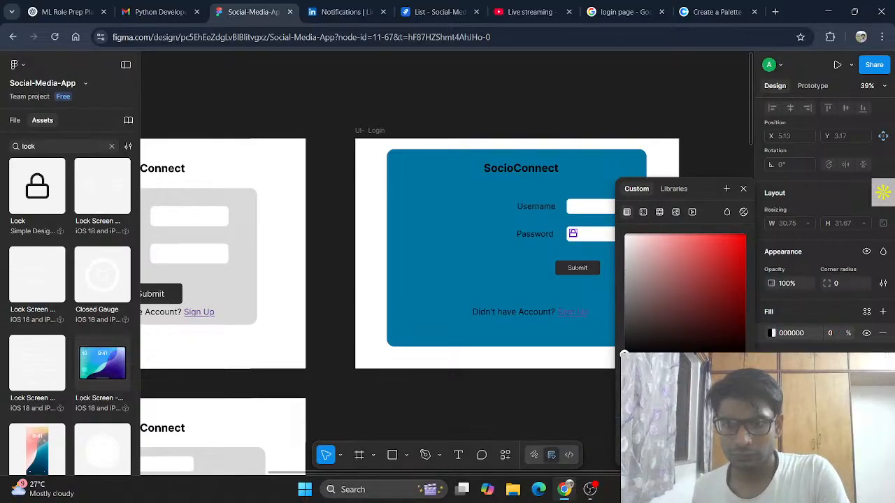
- Try the Lock vector's black fill at 100% opacity, undo that change and deselect the icon
key(i)
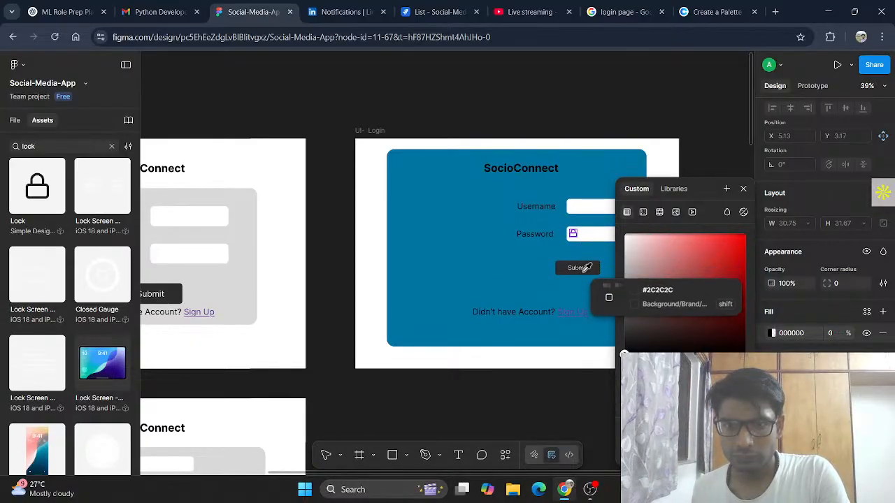
click(740, 381)
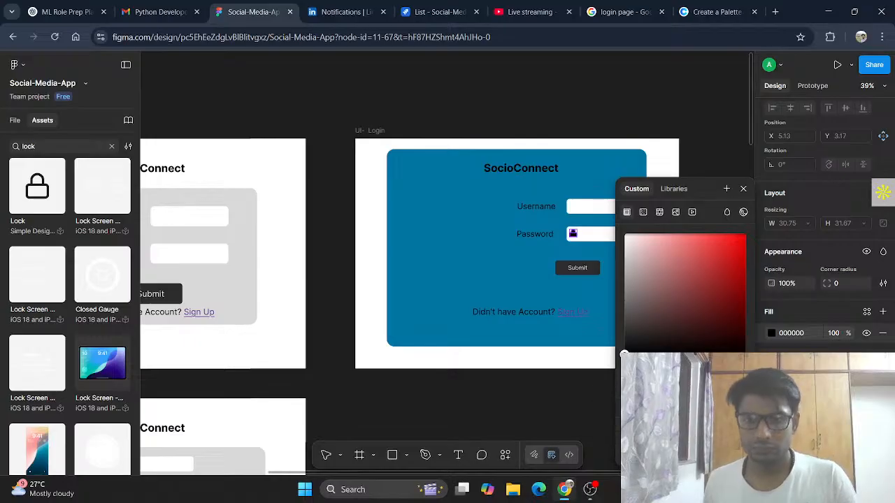
key(ctrl+z)
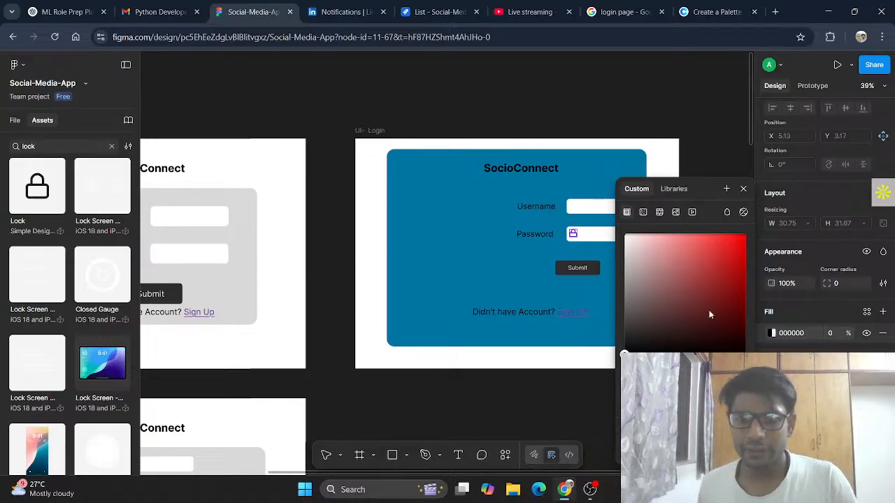
click(743, 189)
click(698, 236)
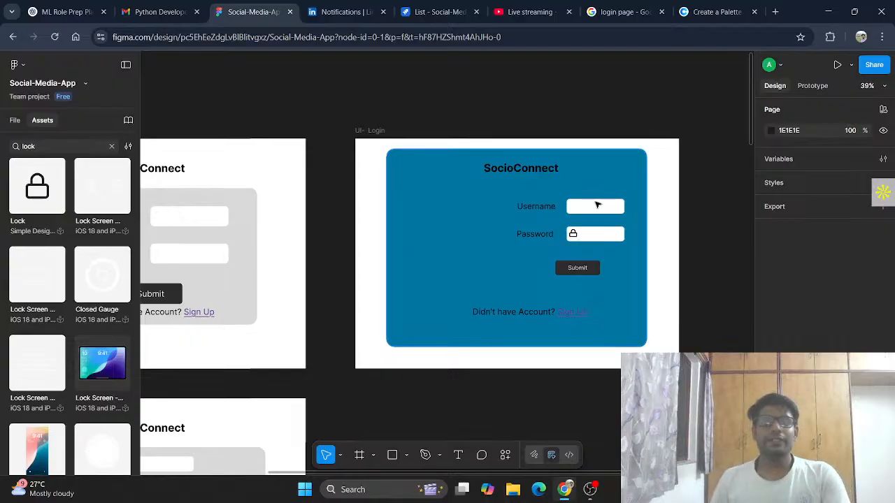
- Search the assets for user and place the Simple Design System User icon, 48 × 48, at the start of the Username input box
double_click(72, 147)
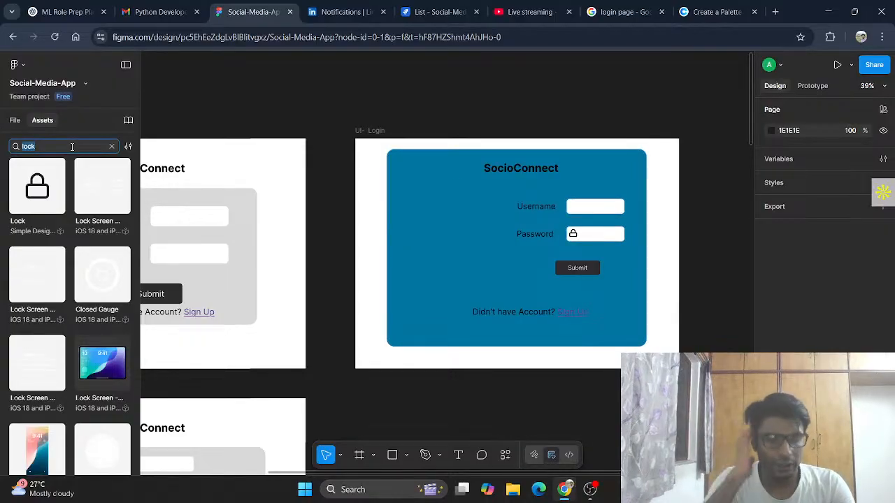
text(us)
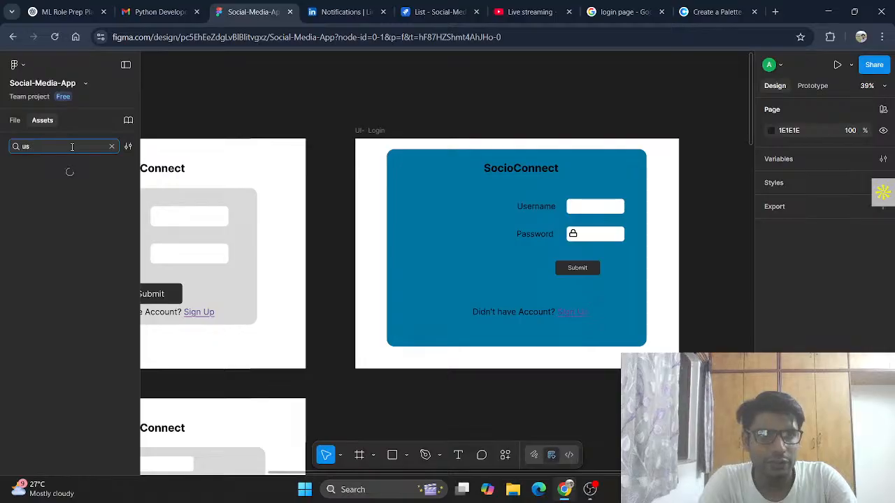
key(BackSpace)
text(ser)
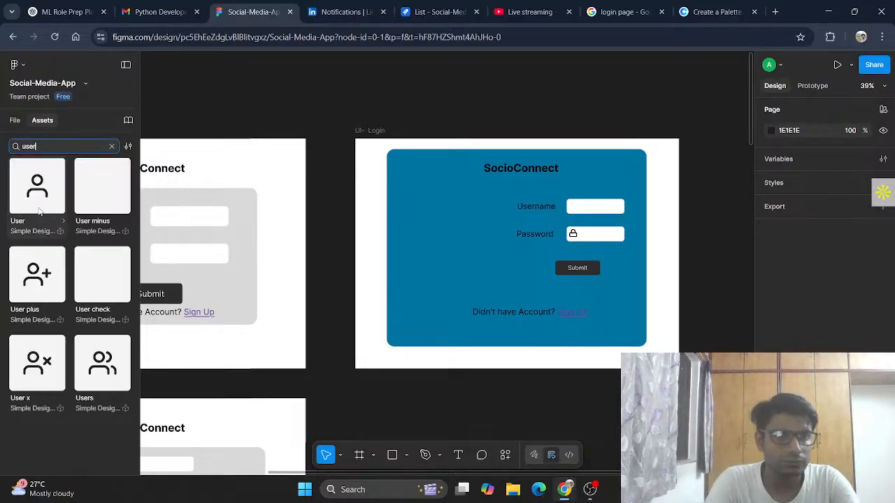
drag(40, 188, 575, 210)
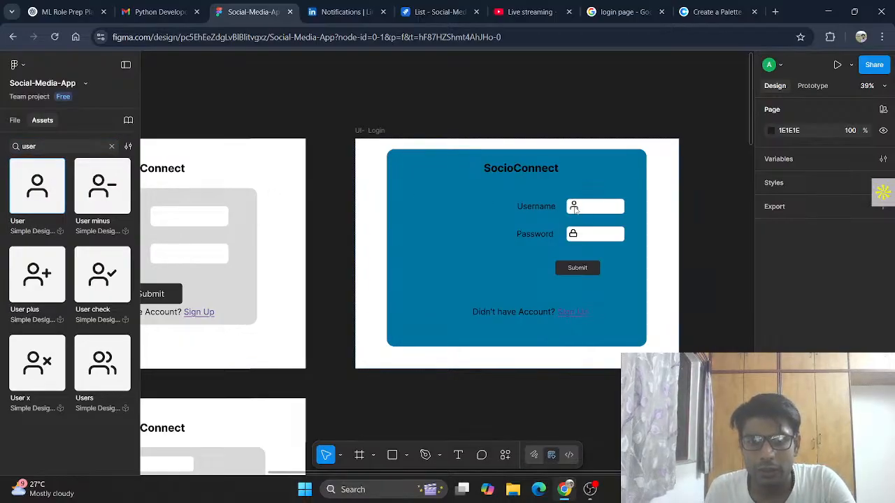
click(575, 210)
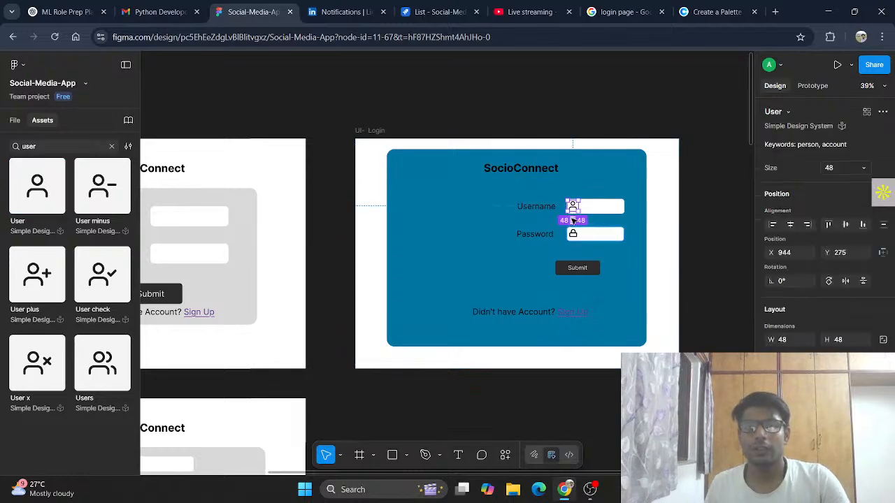
- Give the Username input box a thick black stroke along its bottom side only
click(618, 212)
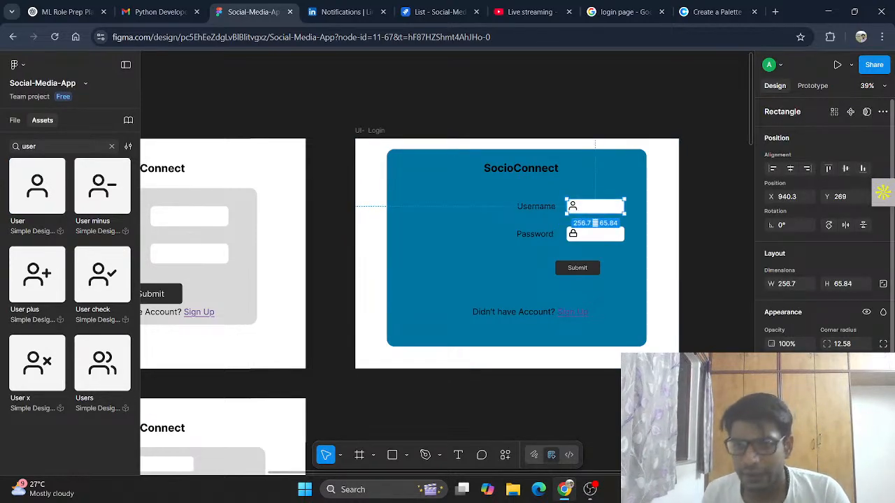
click(772, 442)
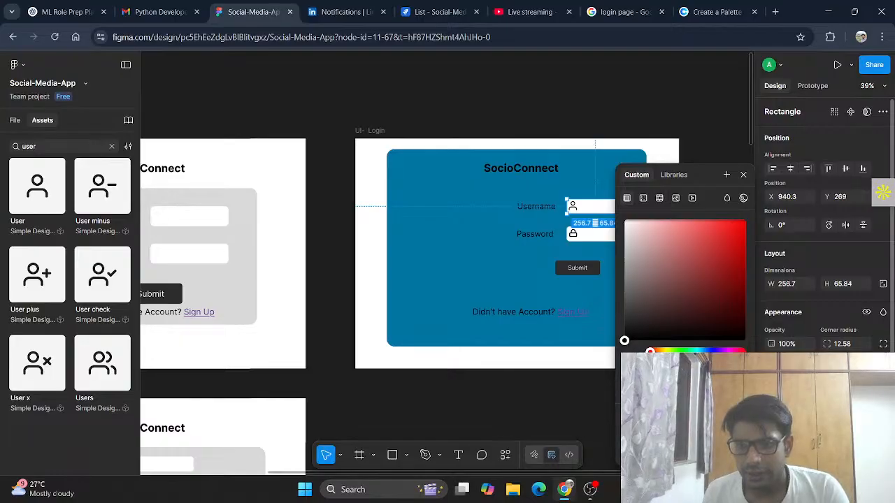
scroll(825, 279, down, 2)
key(Escape)
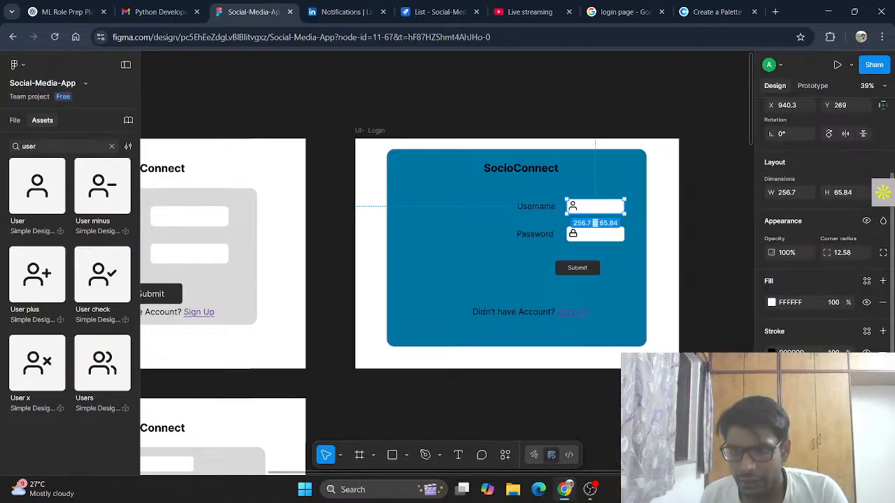
key(Up)
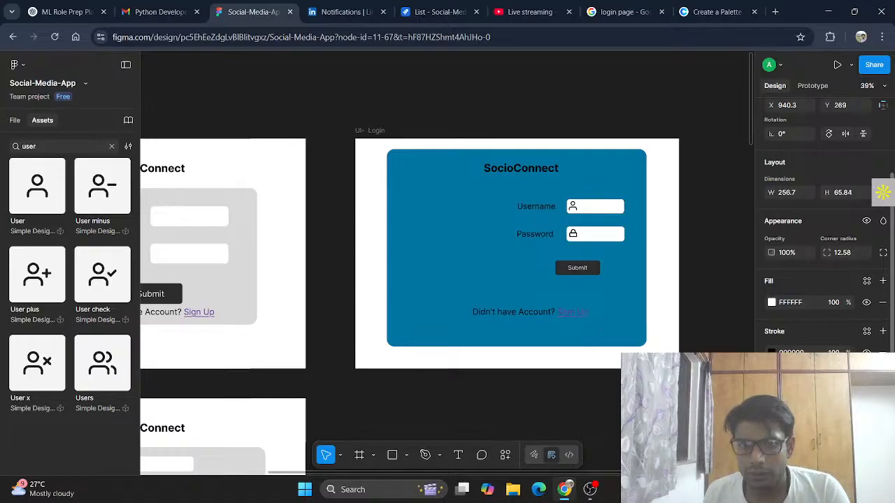
key(Up)
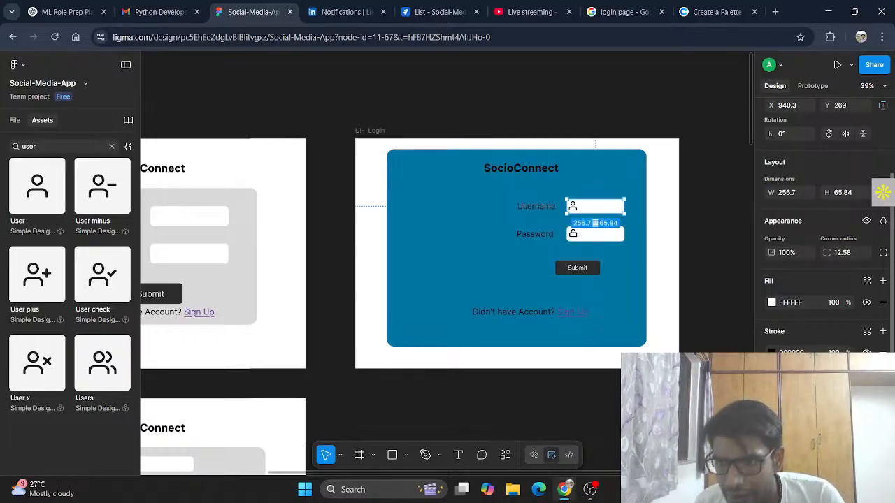
click(866, 384)
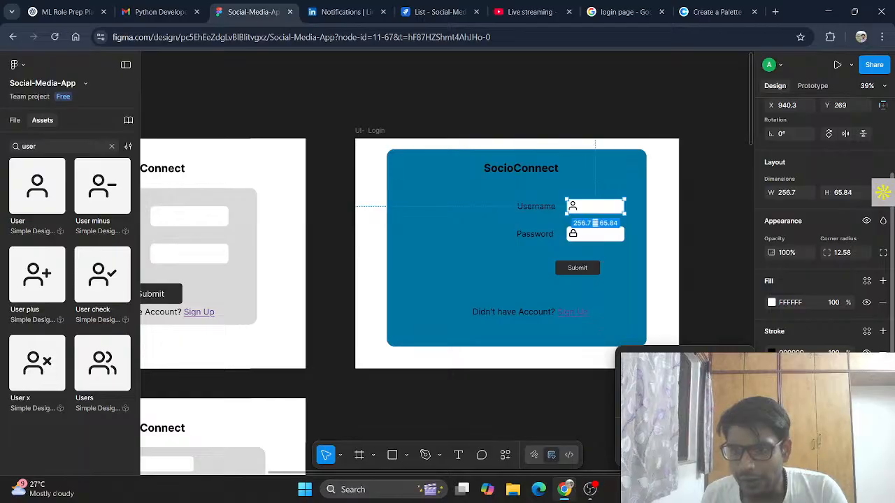
key(Escape)
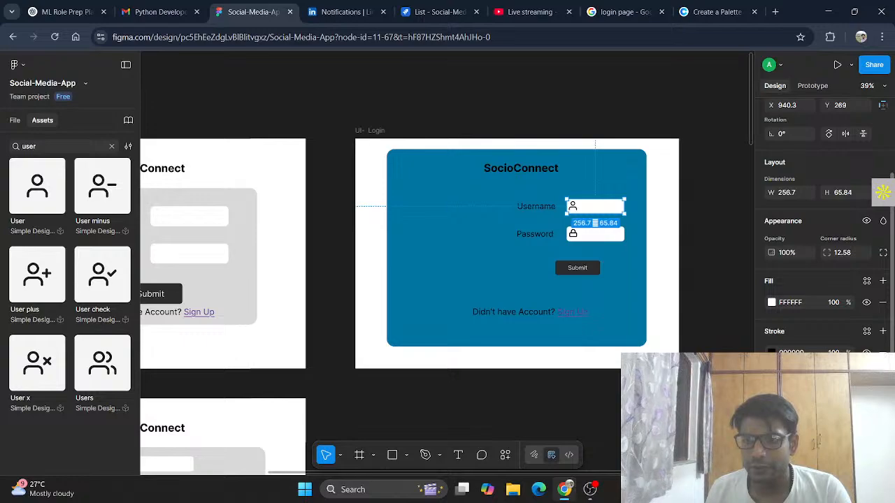
key(Return)
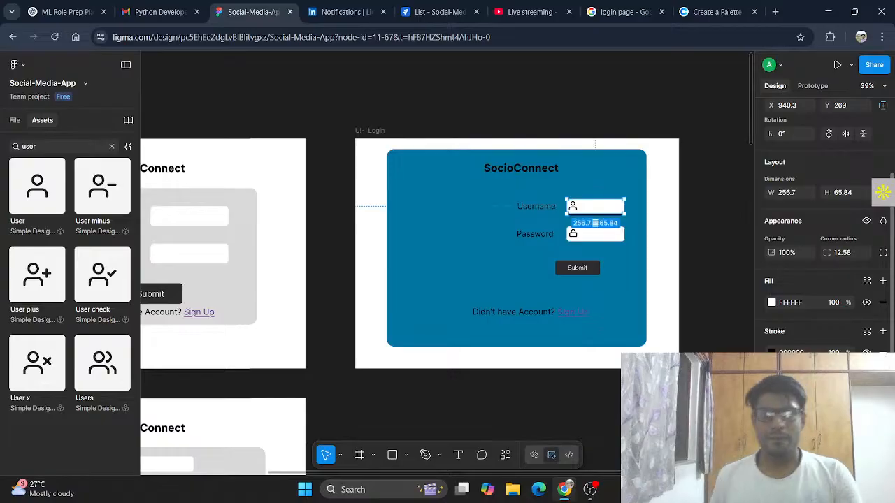
click(706, 304)
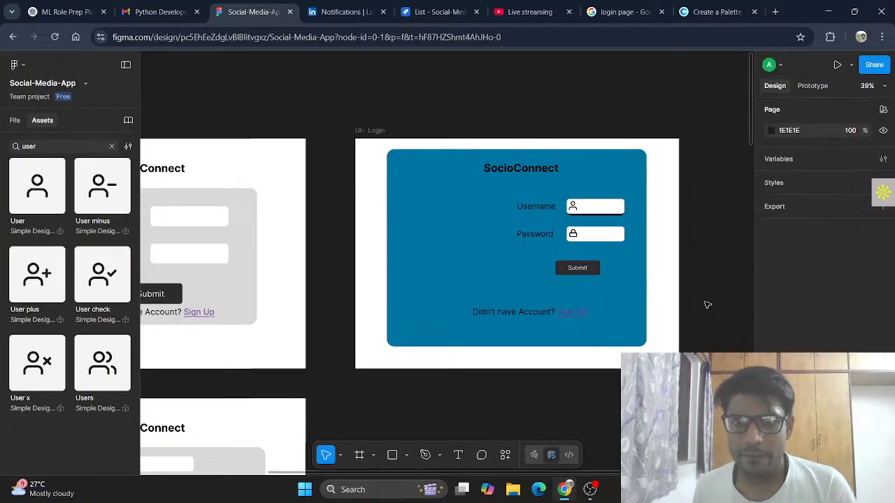
- Increase the weight of the black stroke around the Password input box
click(605, 235)
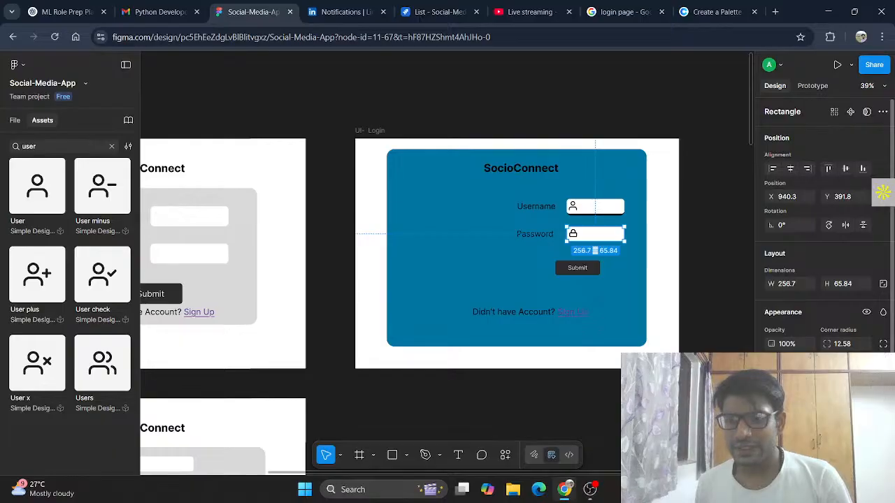
click(772, 444)
scroll(772, 445, down, 2)
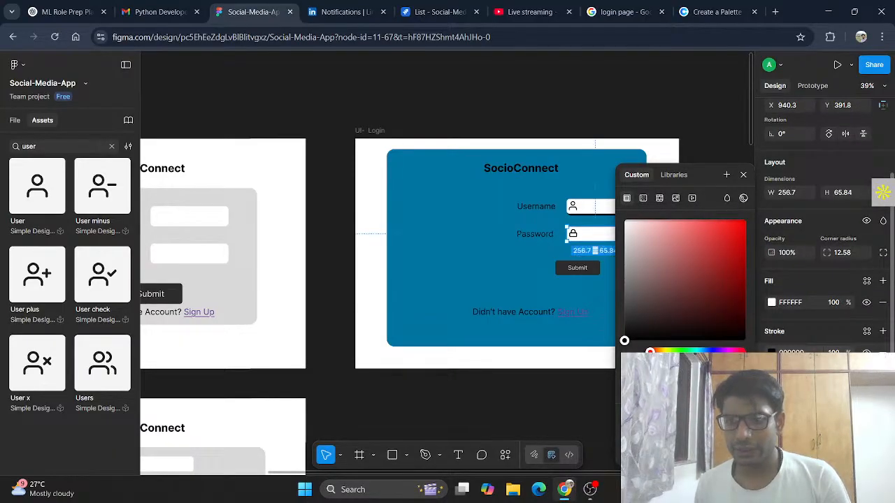
click(883, 413)
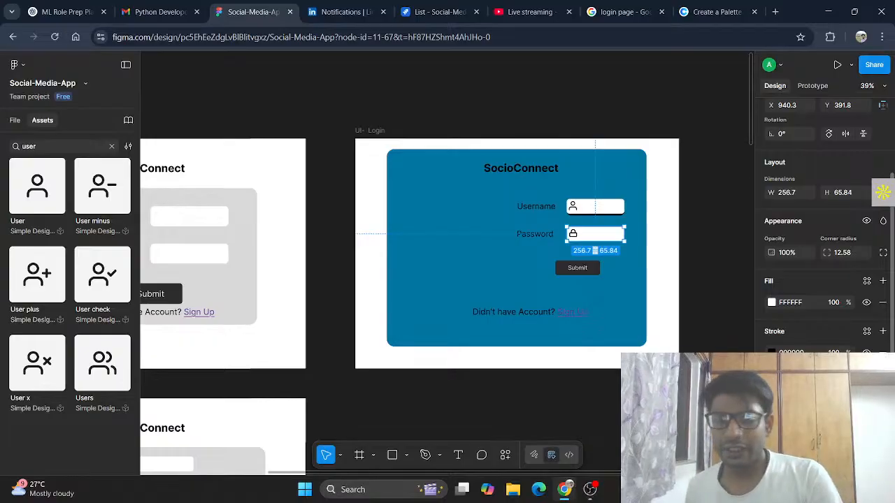
key(Up)
key(Up)
key(Up)
key(Up)
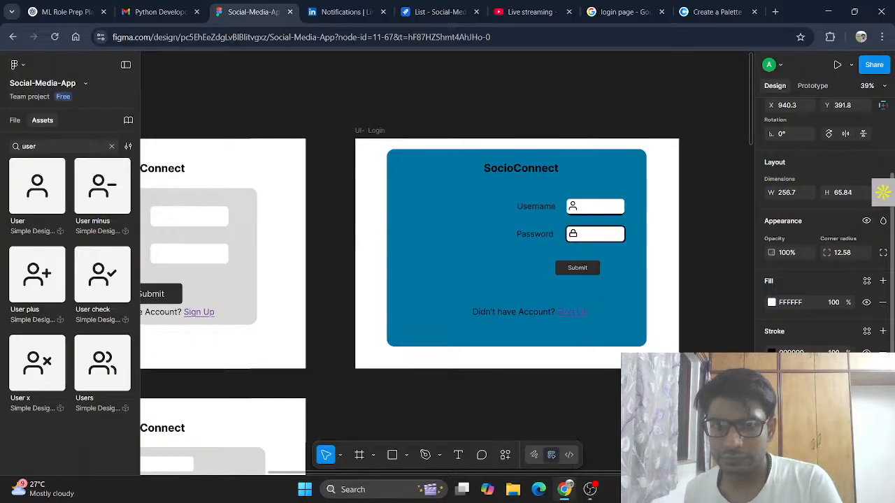
key(Up)
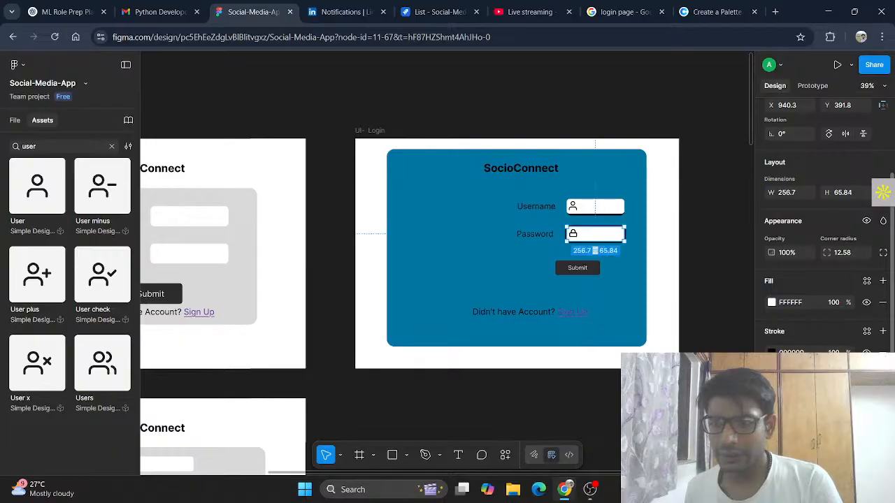
- Restrict the Password input box's stroke to its bottom side, matching the Username box, and deselect it
click(849, 424)
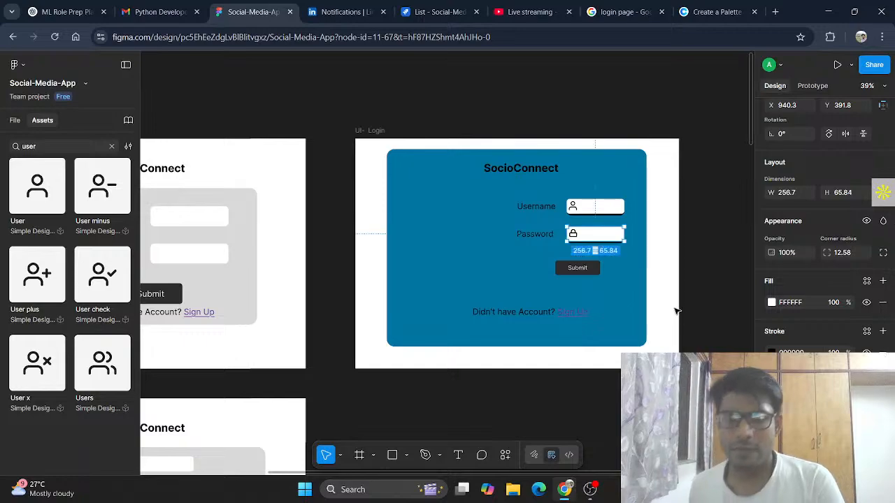
scroll(702, 286, up, 1)
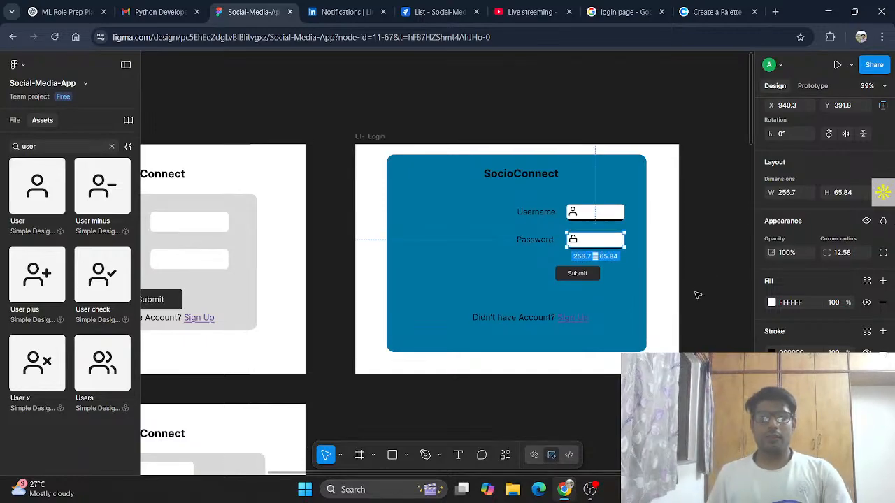
scroll(698, 295, up, 5)
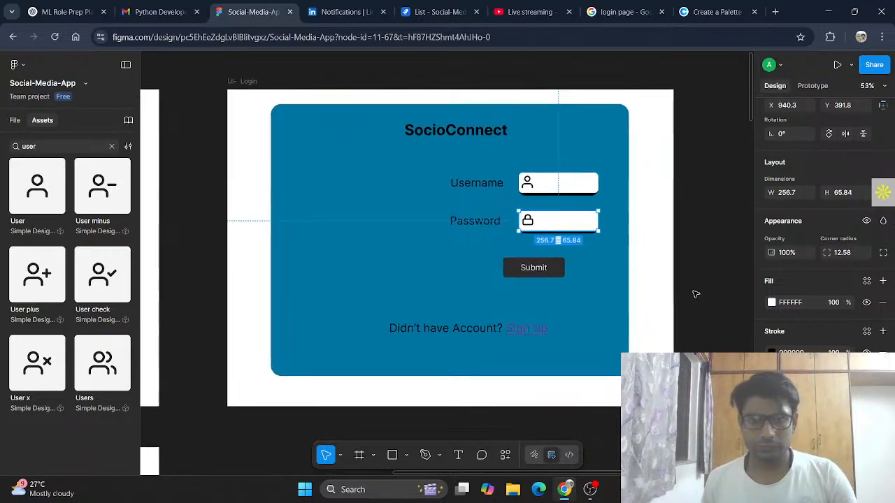
click(694, 286)
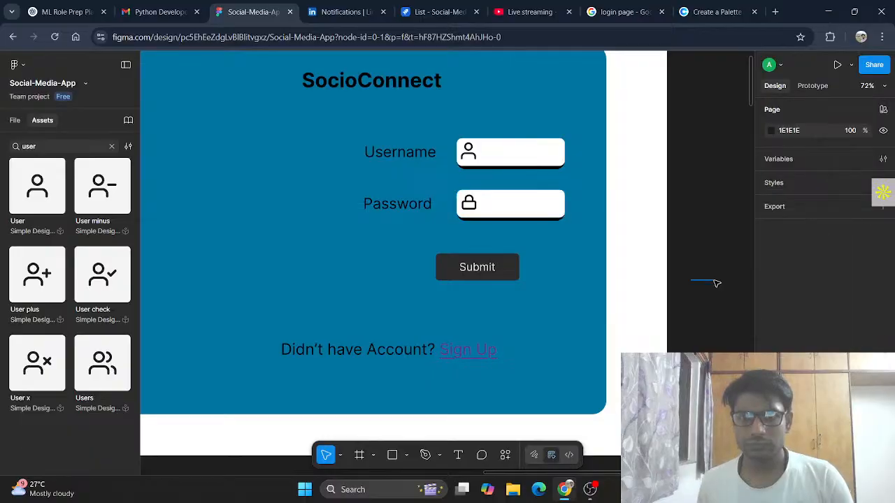
- Check the reference login page, and copy the hex code of the pink D55672 swatch from the Coolors palette
scroll(710, 304, down, 2)
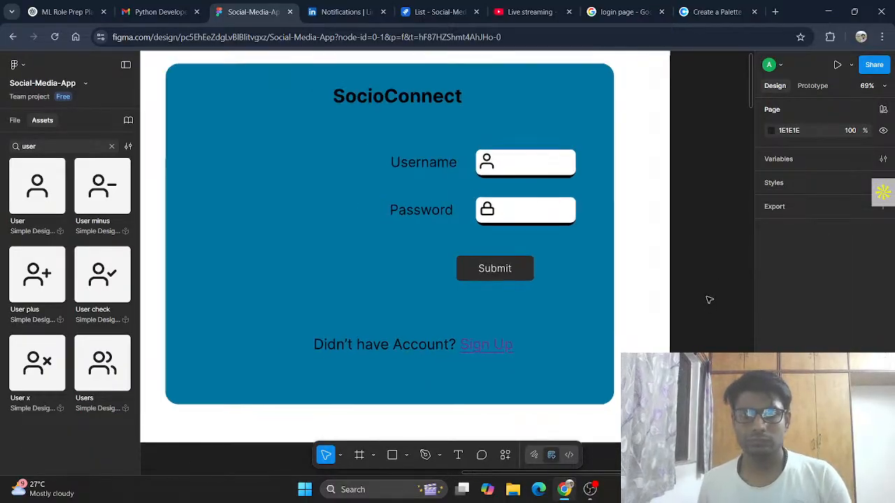
scroll(710, 300, down, 1)
scroll(709, 300, up, 1)
scroll(708, 299, down, 1)
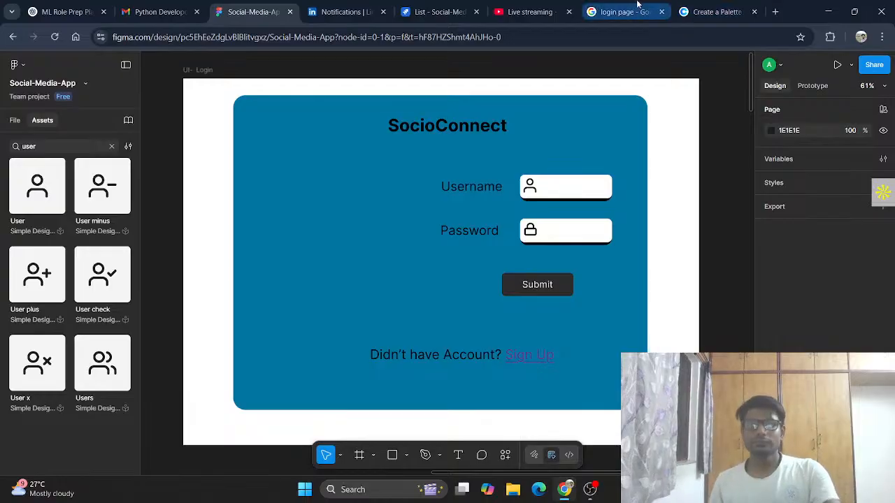
click(612, 12)
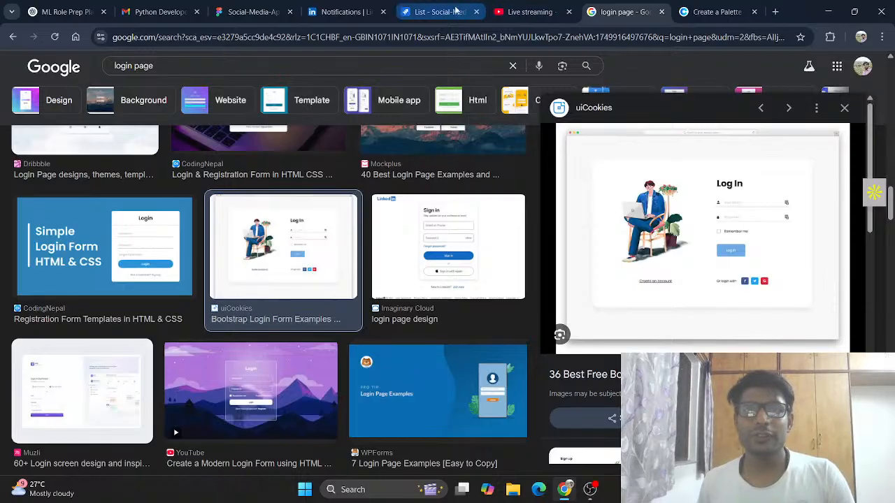
click(717, 11)
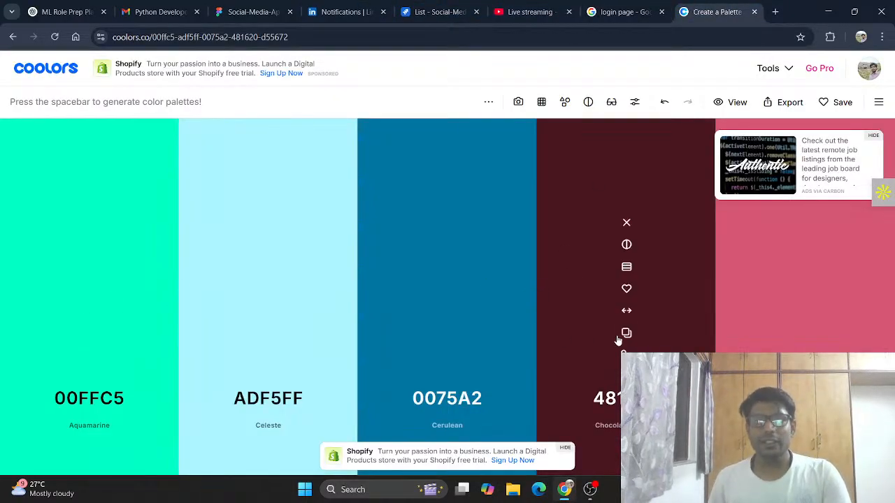
click(806, 333)
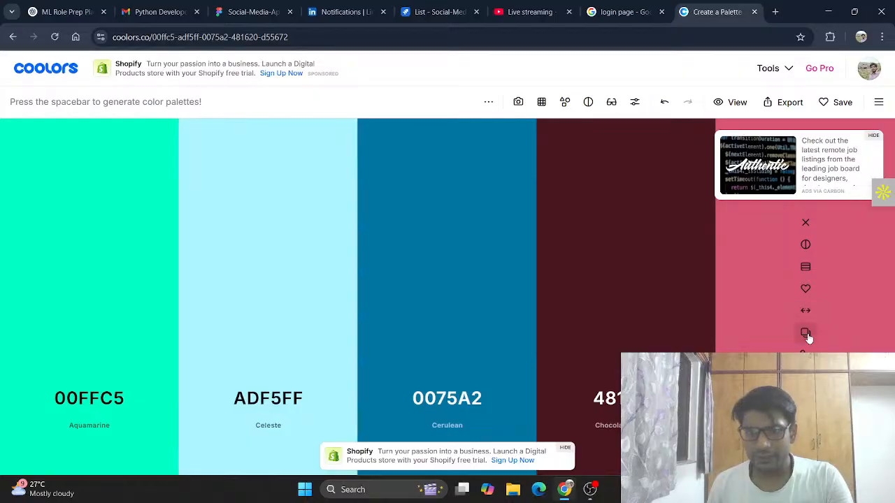
- Switch back to the Figma design and set the Submit button's fill to D55672
click(244, 10)
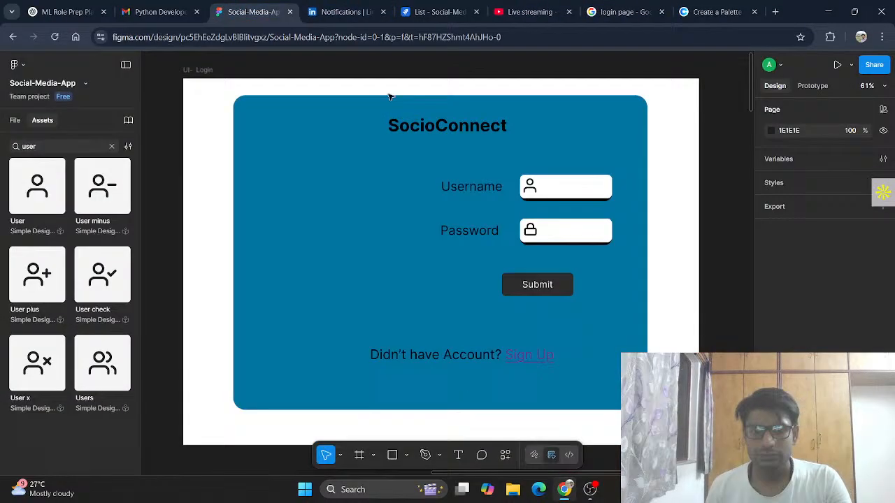
click(514, 285)
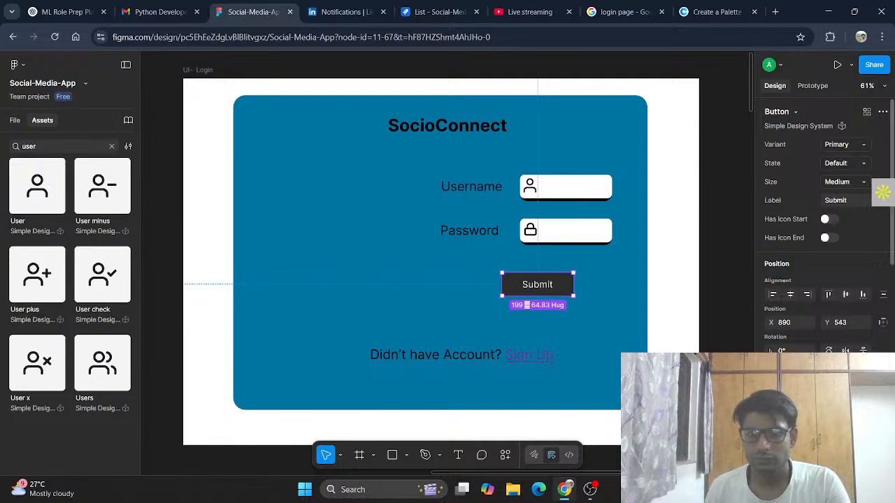
scroll(798, 310, down, 5)
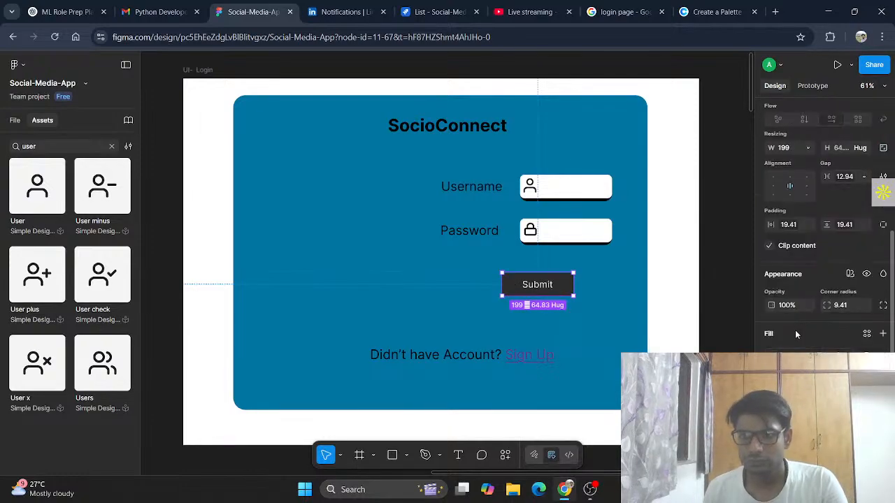
click(797, 358)
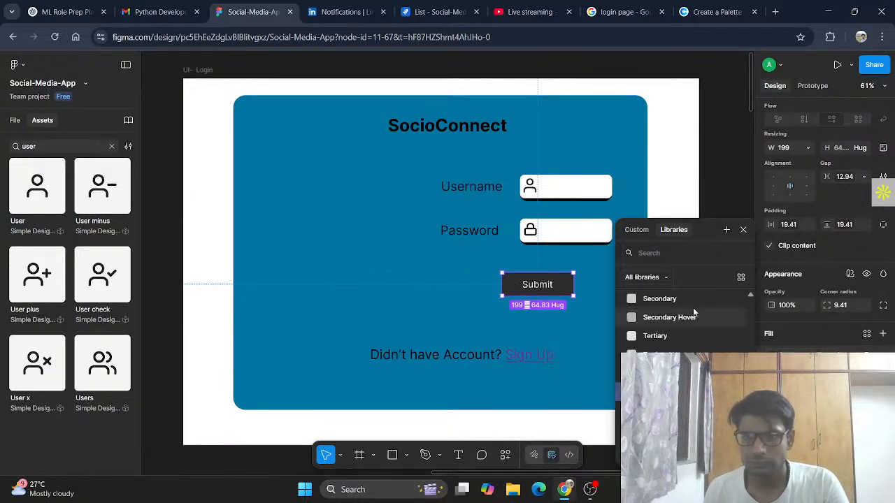
click(644, 230)
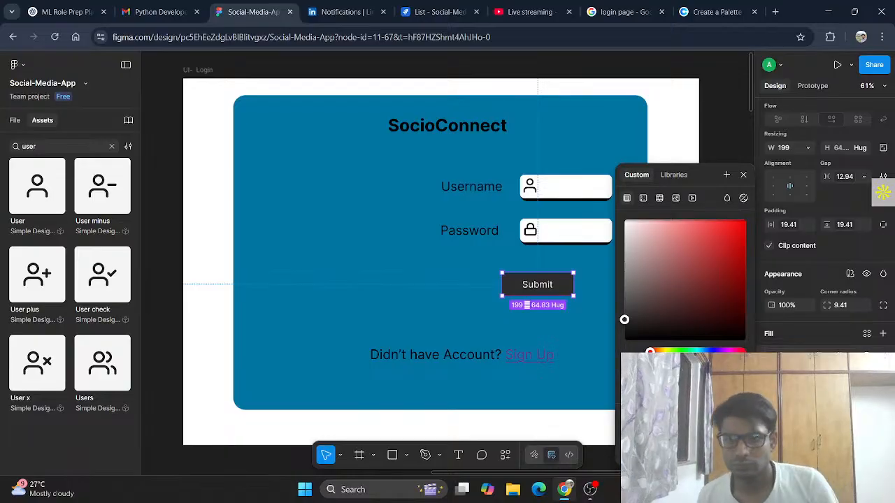
key(ctrl+v)
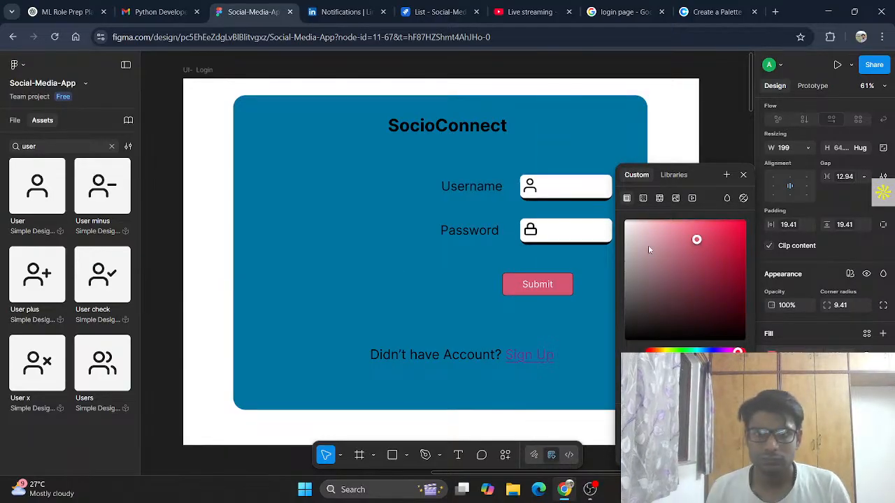
click(744, 175)
- Change the text color of the Submit button's label to a dark color
click(541, 285)
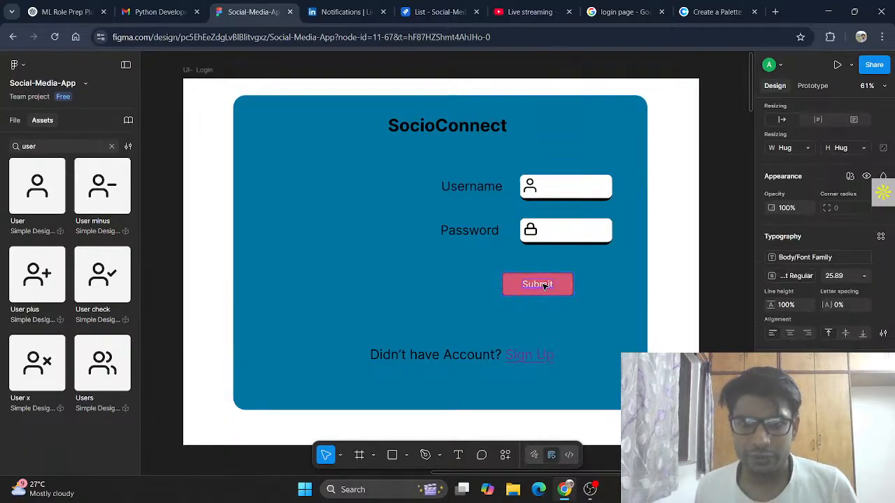
click(790, 384)
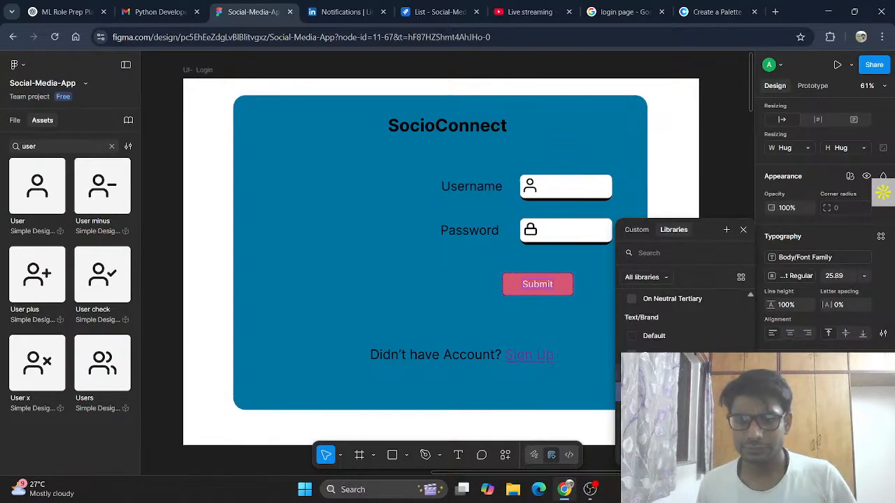
click(791, 384)
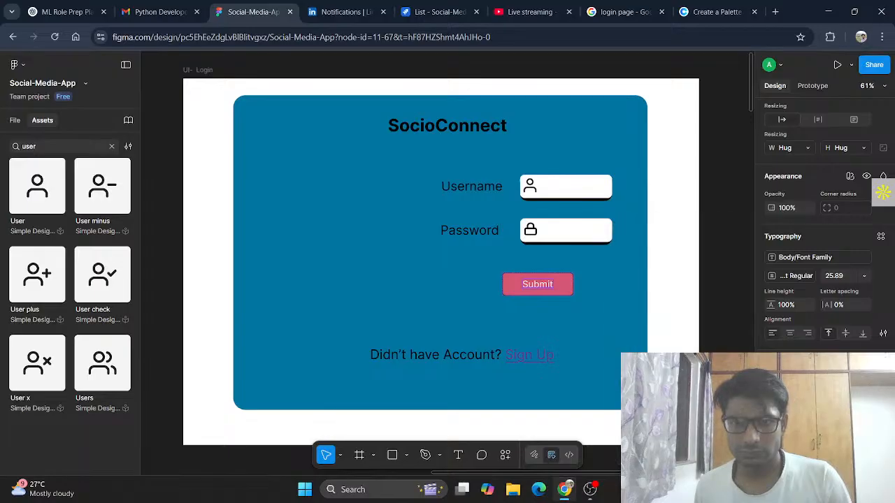
click(790, 383)
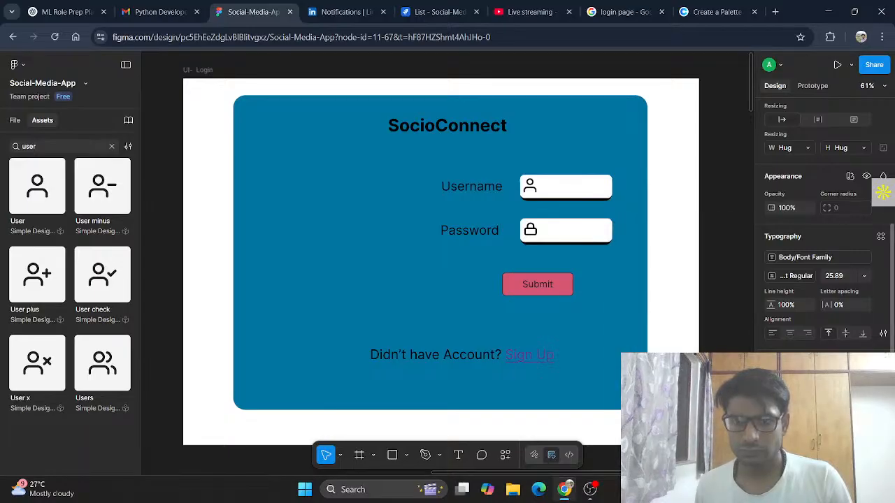
- Remove the Border/Brand/Default stroke from the Submit button
click(568, 285)
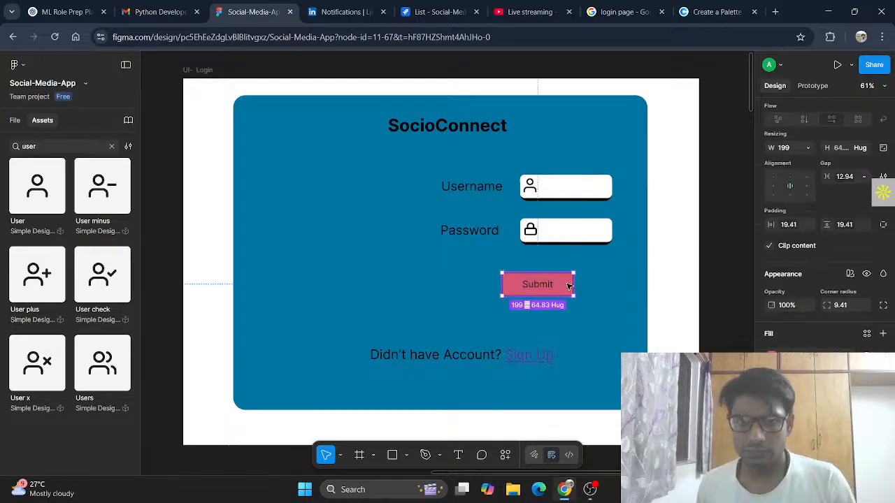
scroll(782, 322, down, 4)
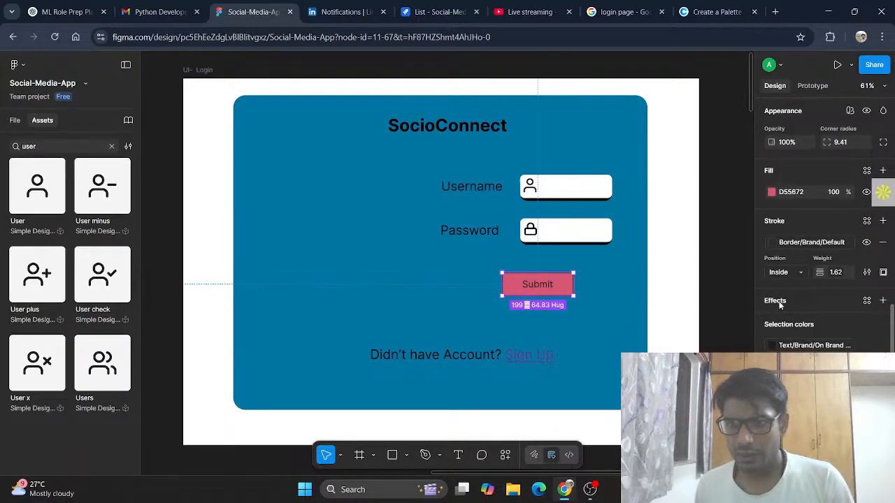
click(883, 244)
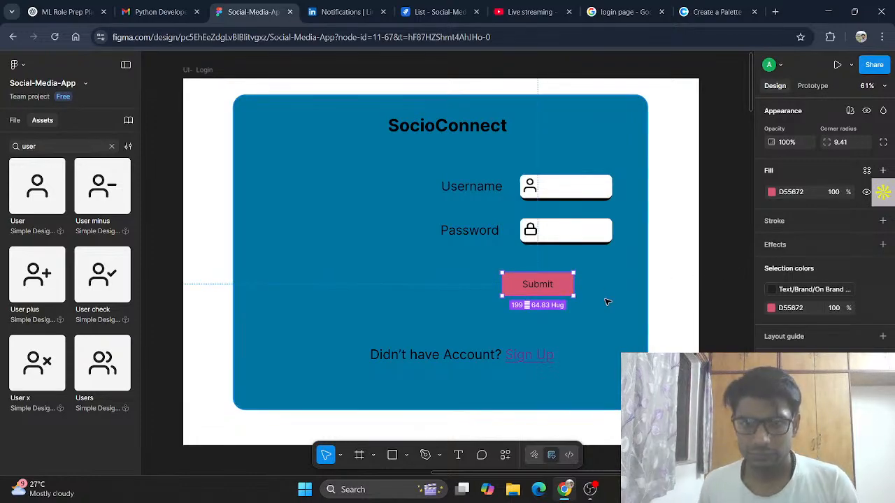
- Move the Submit button closer below the Password field, to about X 844, Y 515
drag(572, 293, 546, 281)
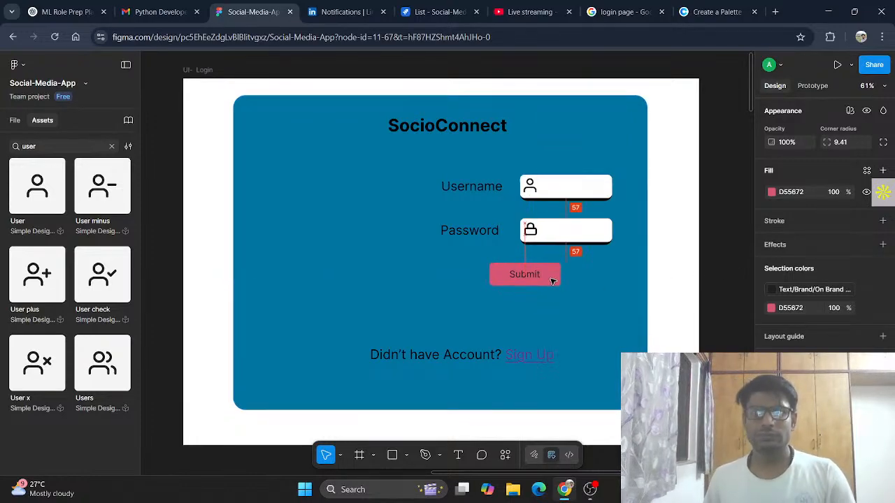
click(715, 316)
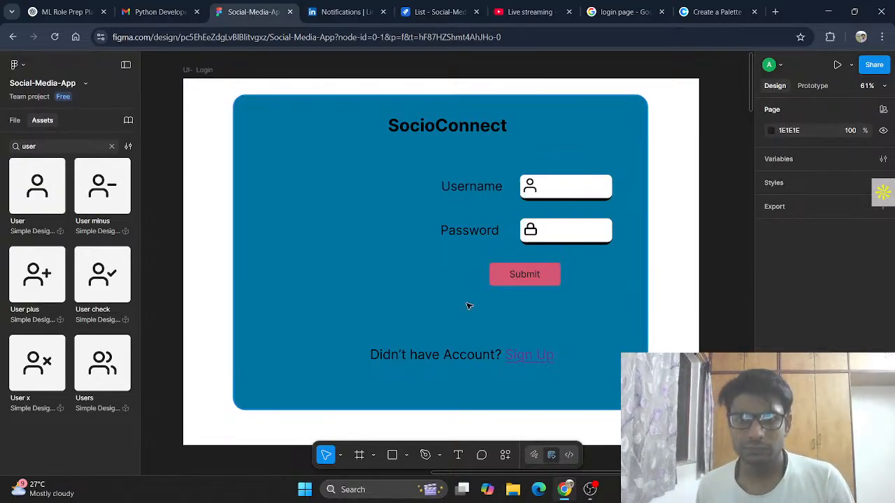
drag(560, 290, 550, 280)
- Try other shades for the Submit button's fill, ending with the light pink ECB1BE
scroll(825, 245, down, 5)
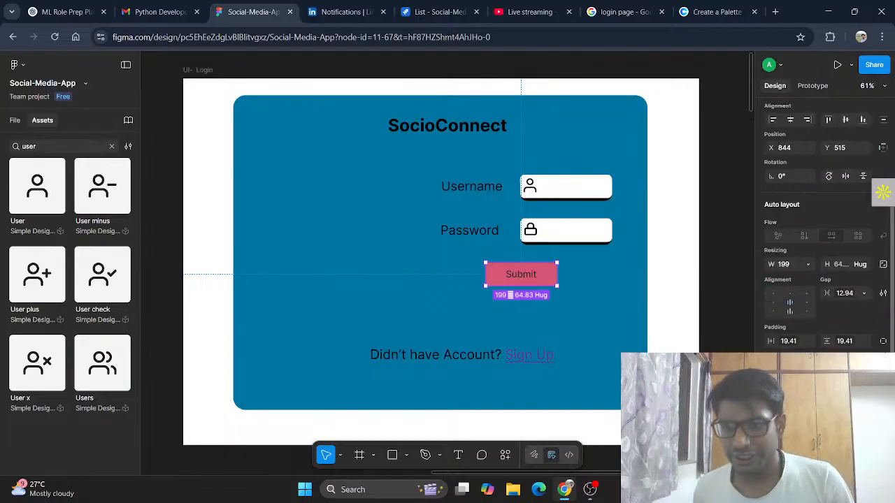
scroll(826, 245, down, 1)
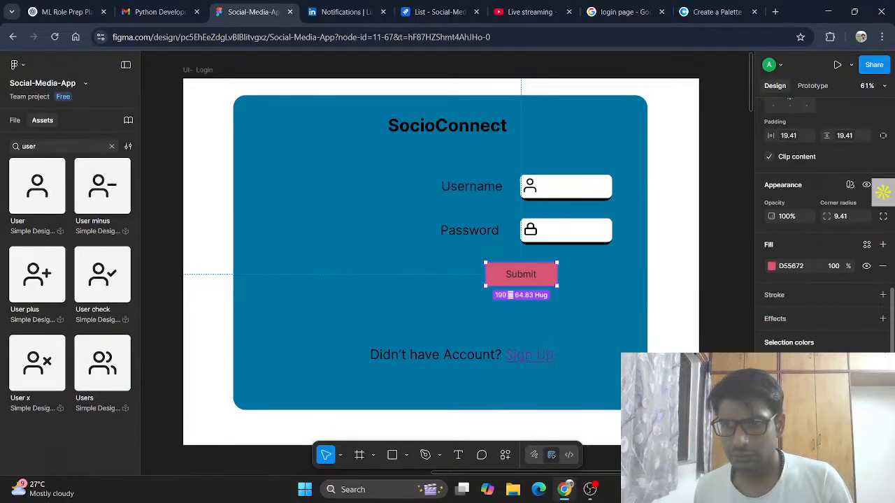
click(772, 267)
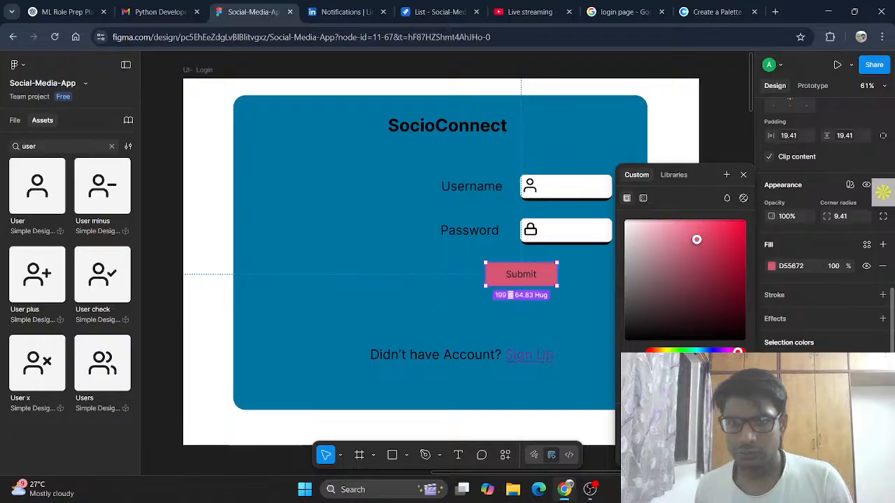
drag(697, 240, 719, 307)
drag(654, 226, 663, 236)
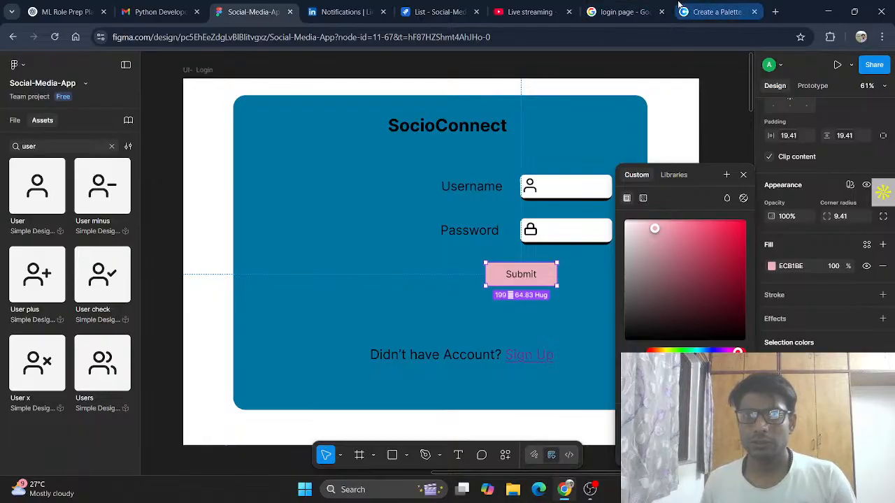
- Copy the Aquamarine color 00FFC5 from the Coolors palette and apply it as the Submit button's fill in Figma
click(713, 7)
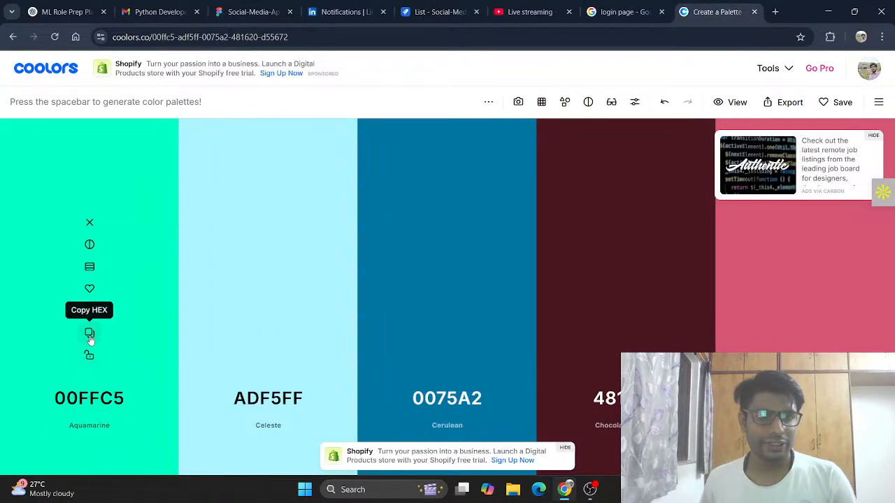
click(89, 334)
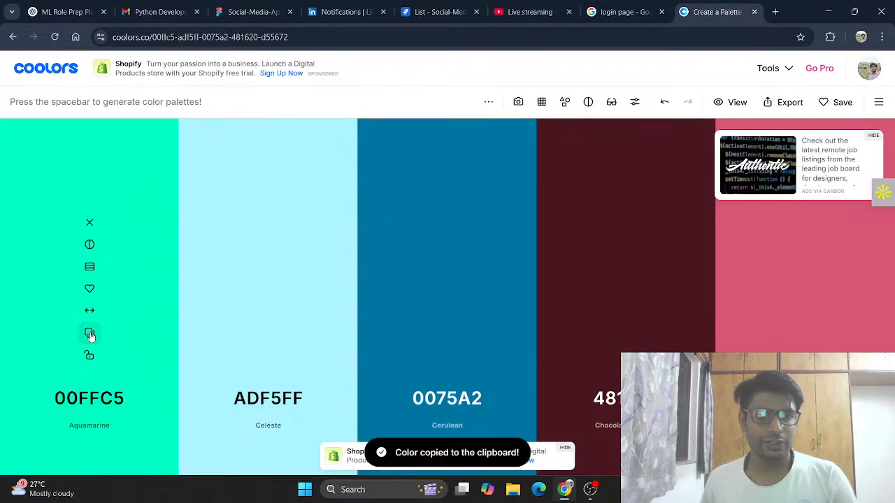
click(252, 11)
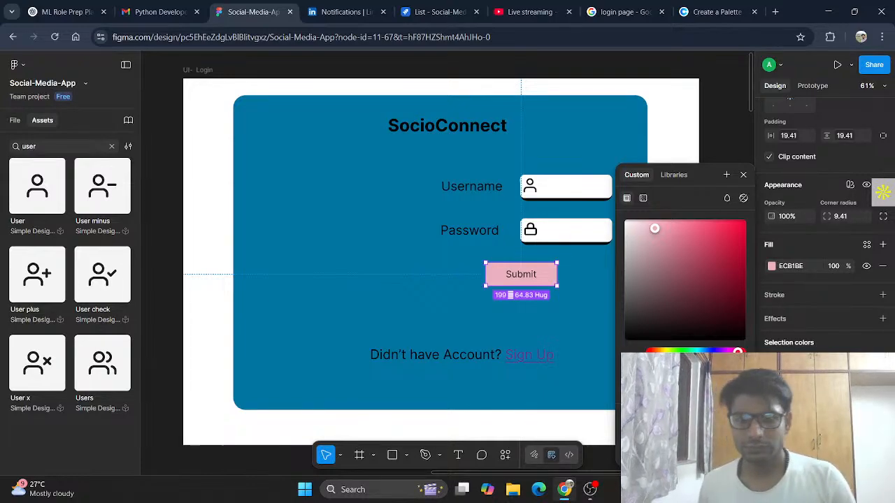
key(ctrl+v)
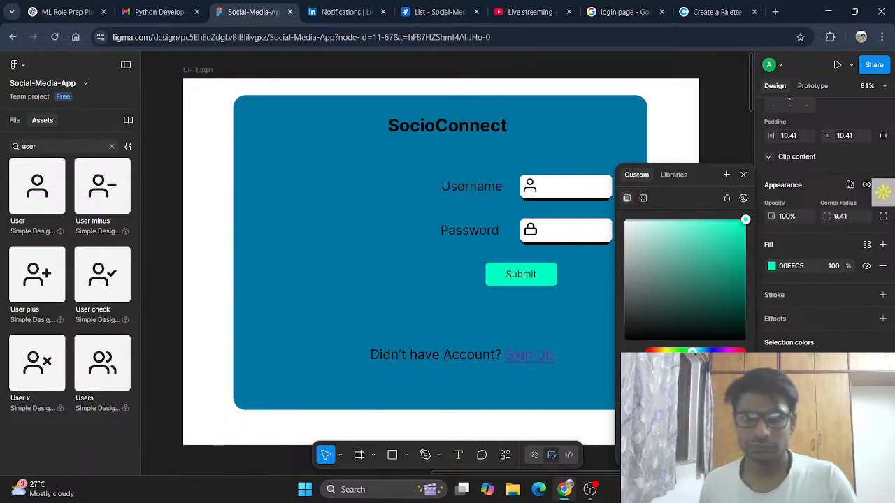
click(744, 175)
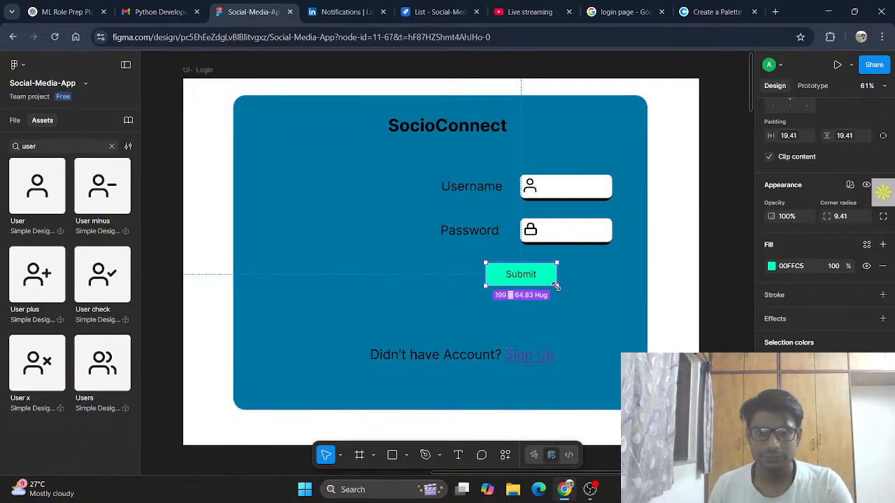
- Shrink the Submit button to about 171 × 61 and increase its corner radius to 18.41
drag(552, 282, 541, 281)
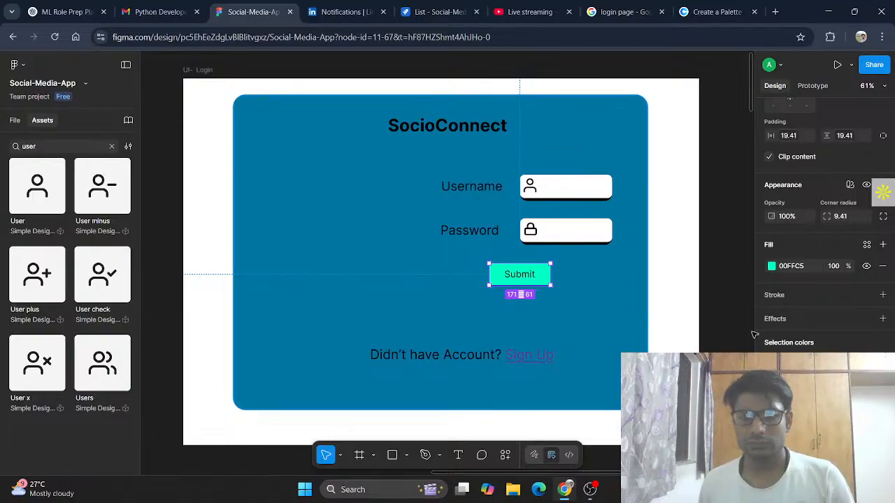
scroll(848, 224, up, 3)
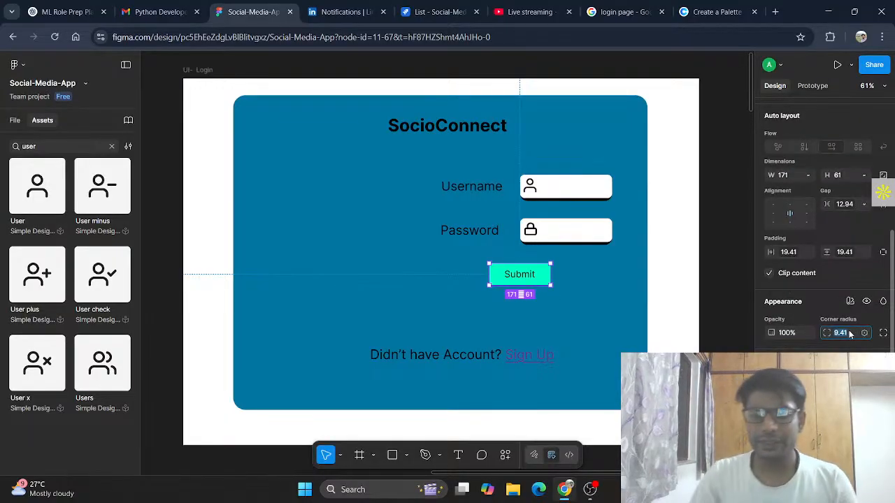
key(Up)
key(Up)
key(Up)
key(Up)
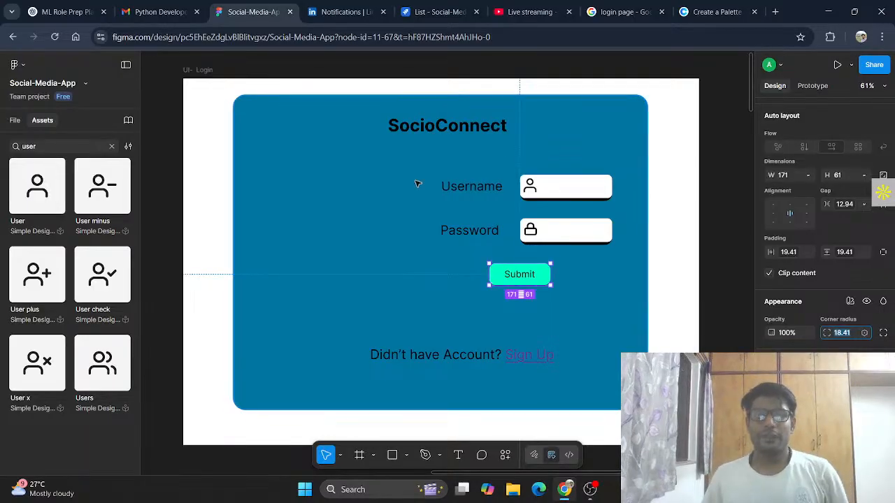
- Check the reference login page, move the Figma sign-up prompt to the card's lower-left corner, and resize its text box to about 413 × 74
click(633, 12)
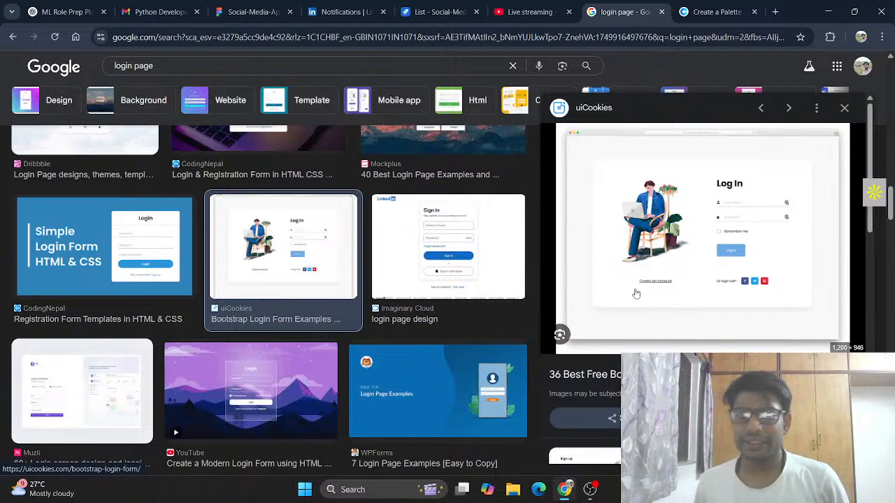
click(252, 12)
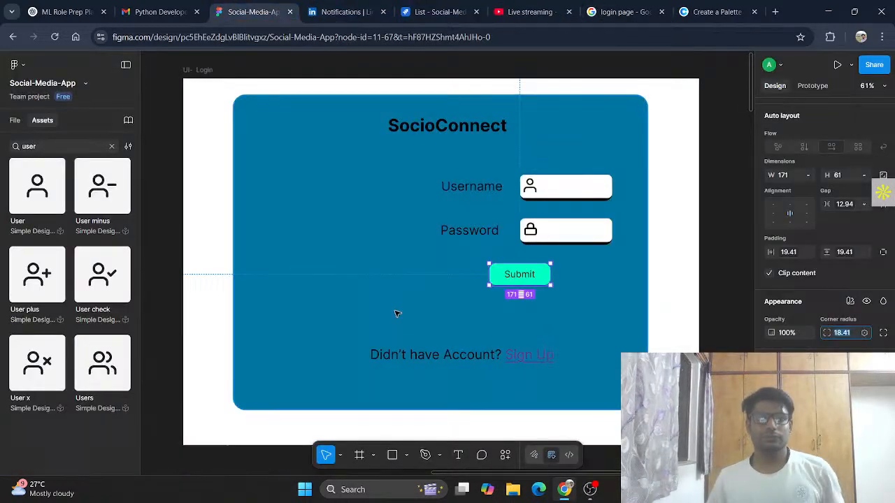
click(496, 362)
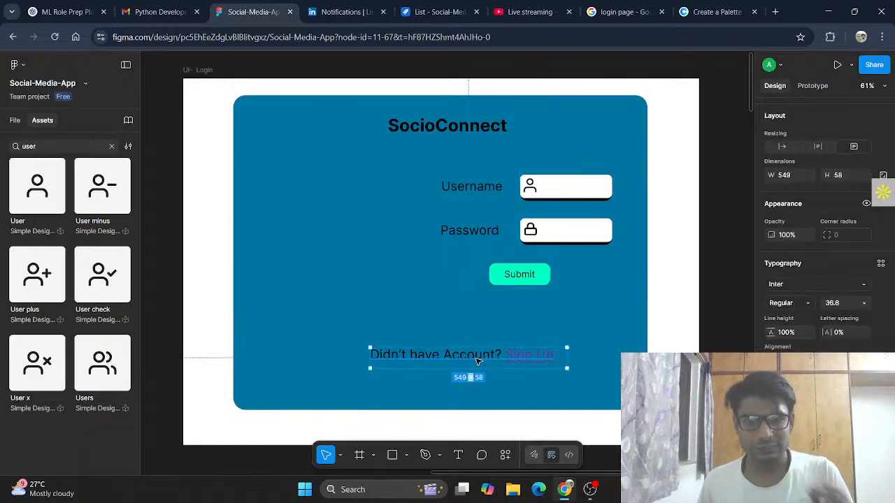
drag(497, 361, 398, 376)
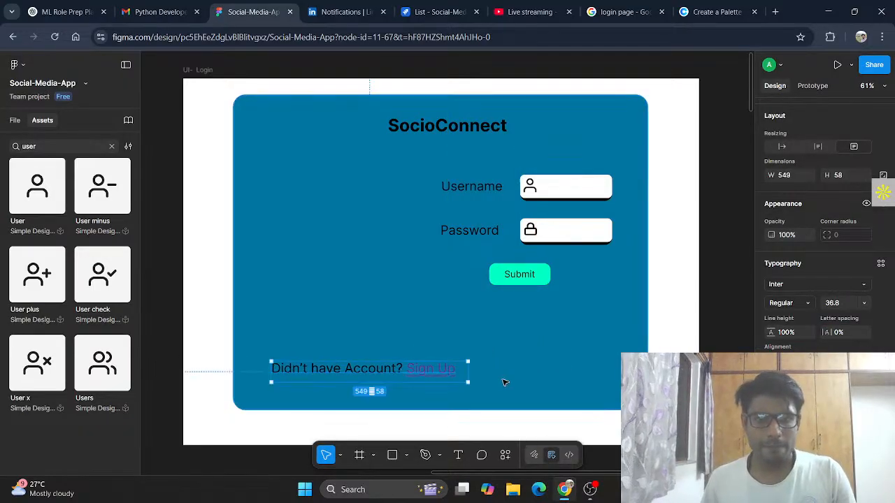
drag(472, 380, 420, 389)
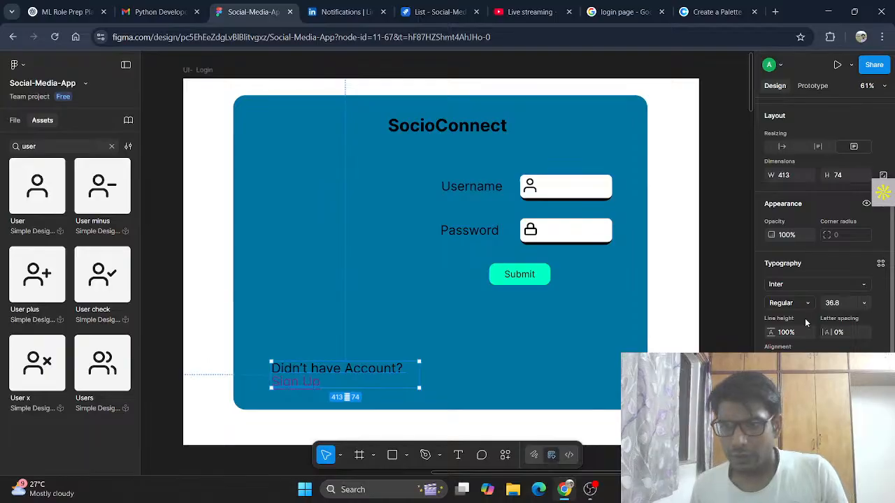
- Set the sign-up prompt's font size to 20 and shrink its text box to about 309 × 33
click(867, 306)
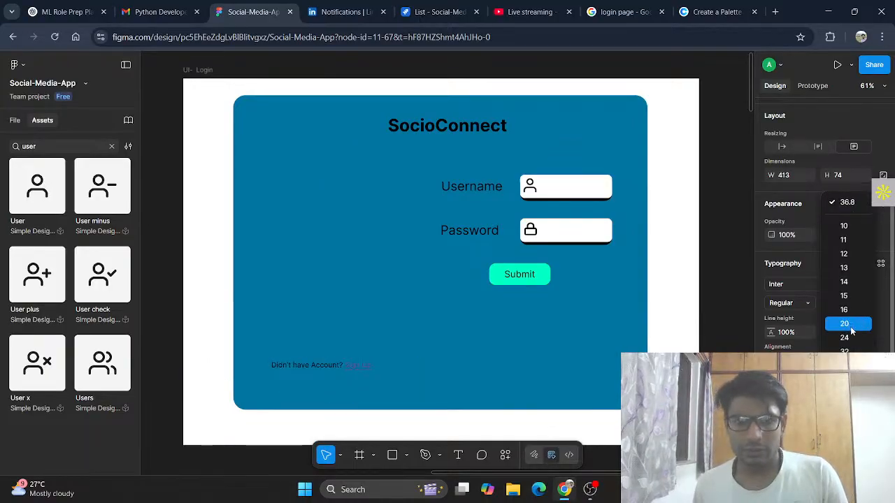
click(848, 326)
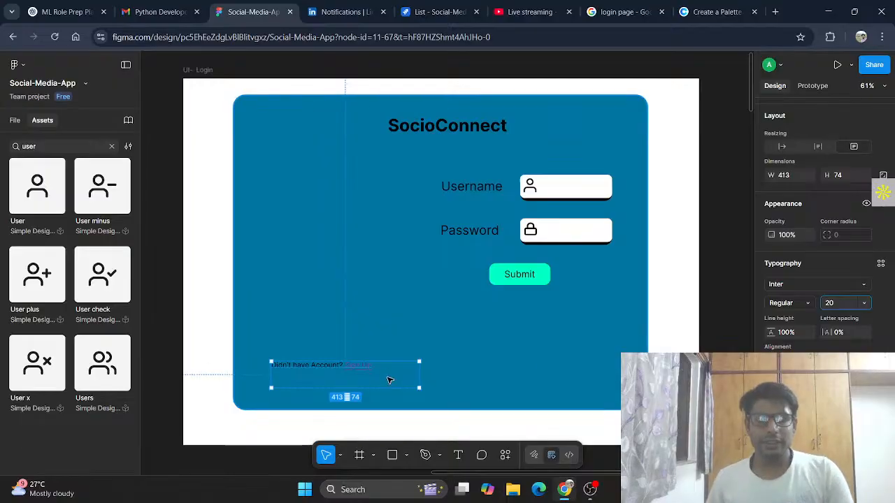
drag(417, 387, 382, 372)
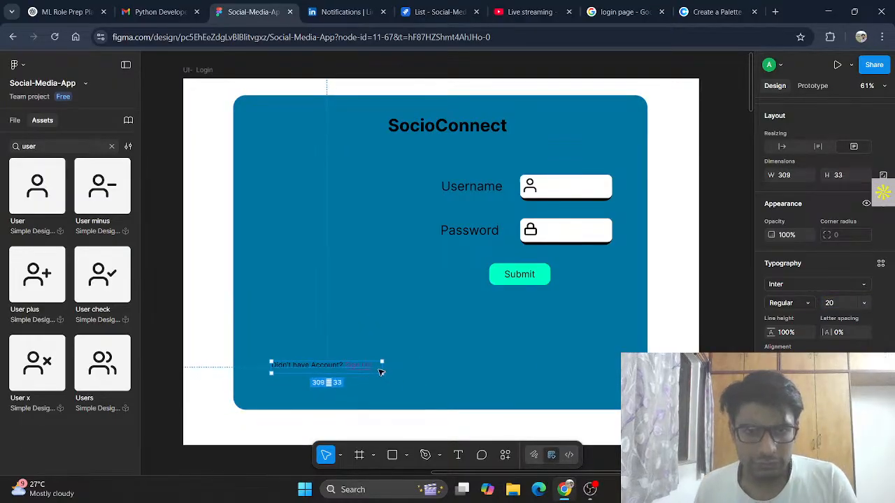
- Replace the whole sign-up prompt with the underlined link text "Create an account"
double_click(350, 369)
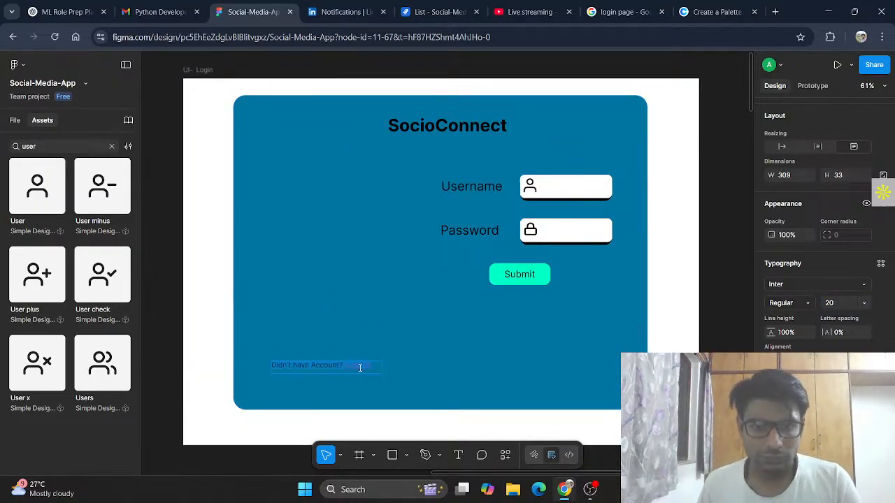
click(362, 368)
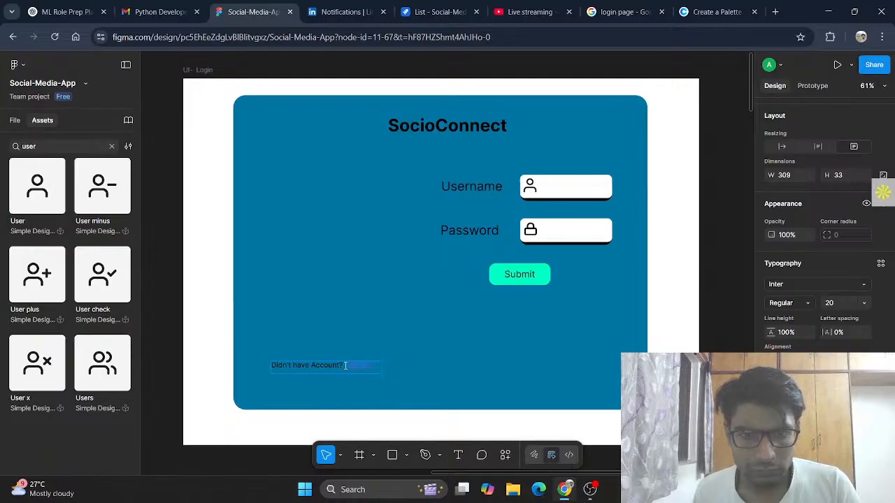
text(Create an)
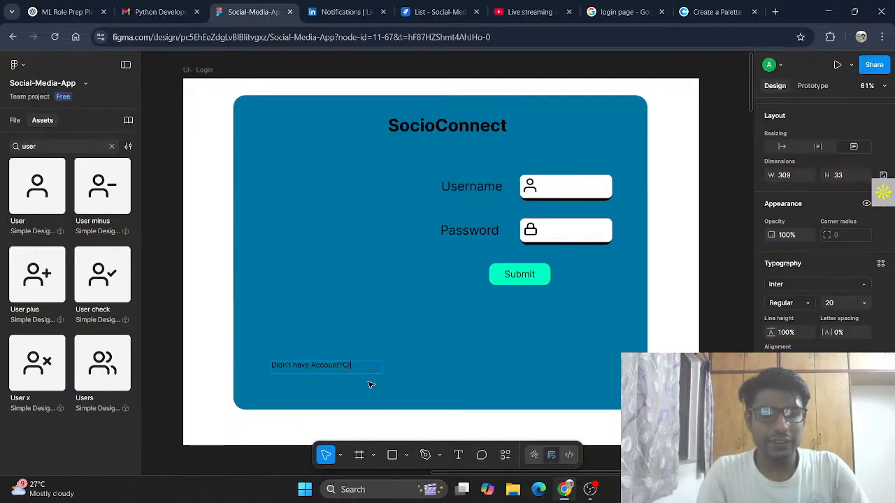
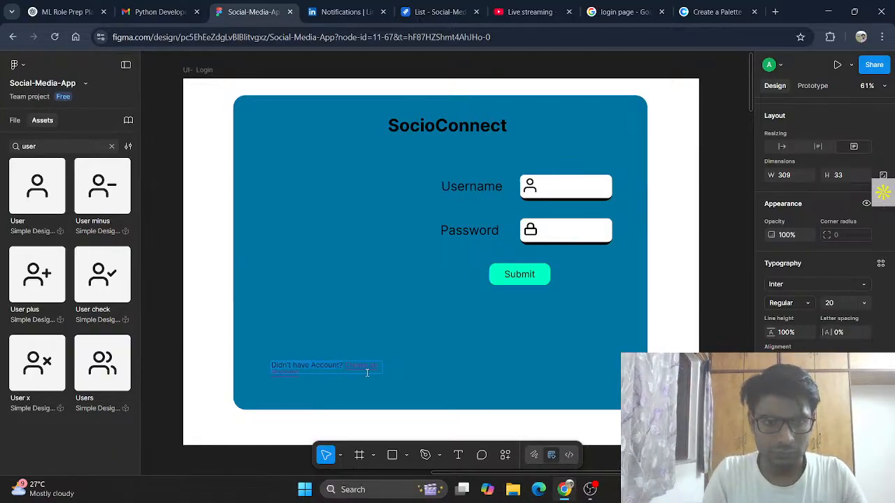
key(ctrl+z)
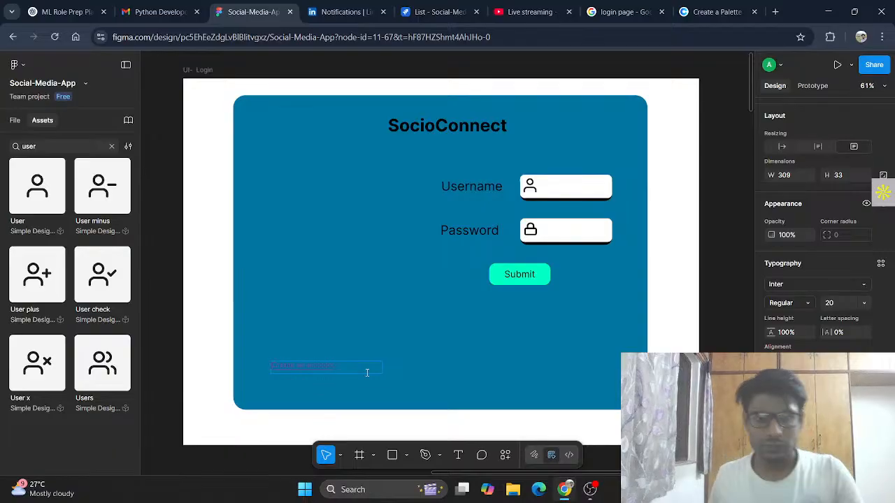
- Recolor the "Create an account" link with the dark Chocolate color 481620 copied from the Coolors palette
drag(345, 364, 270, 366)
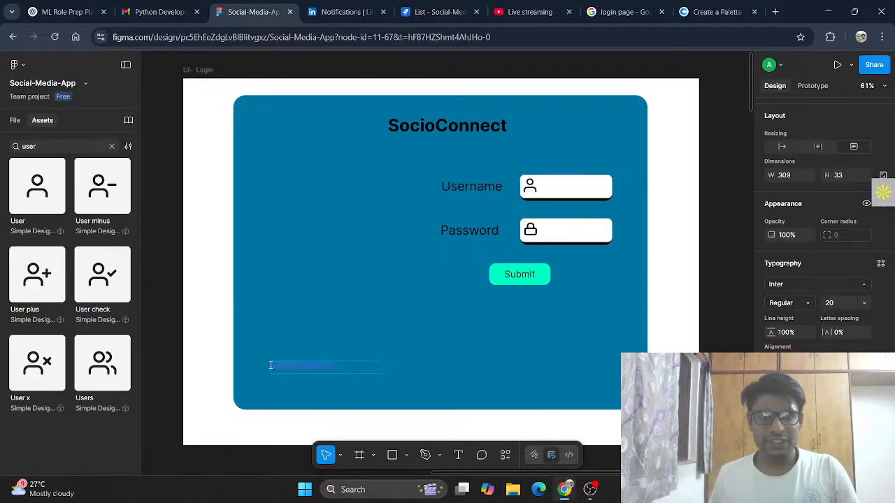
click(772, 410)
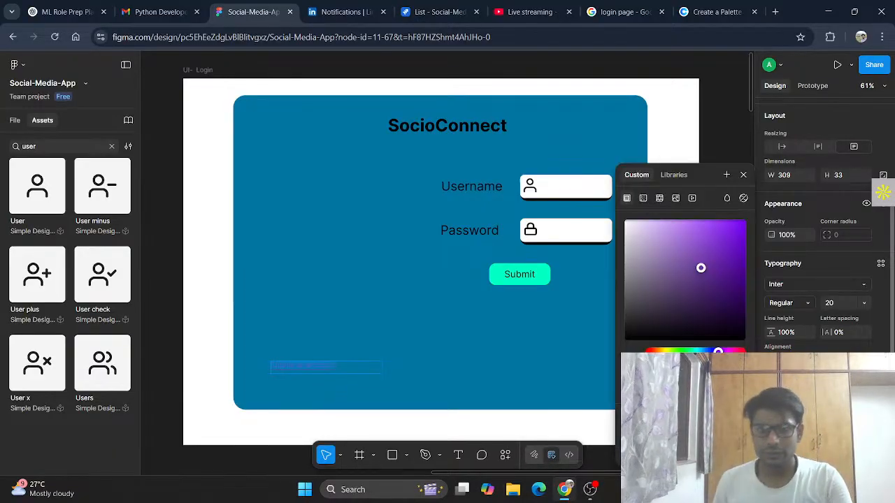
drag(701, 268, 700, 340)
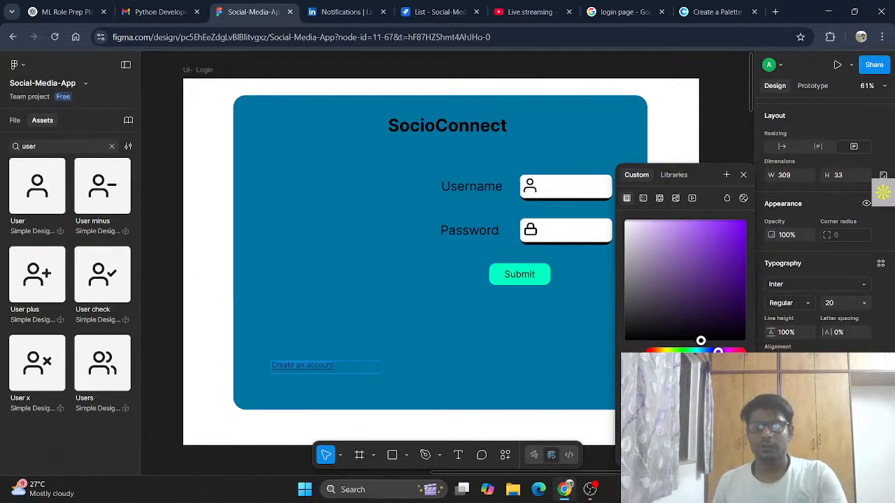
click(708, 14)
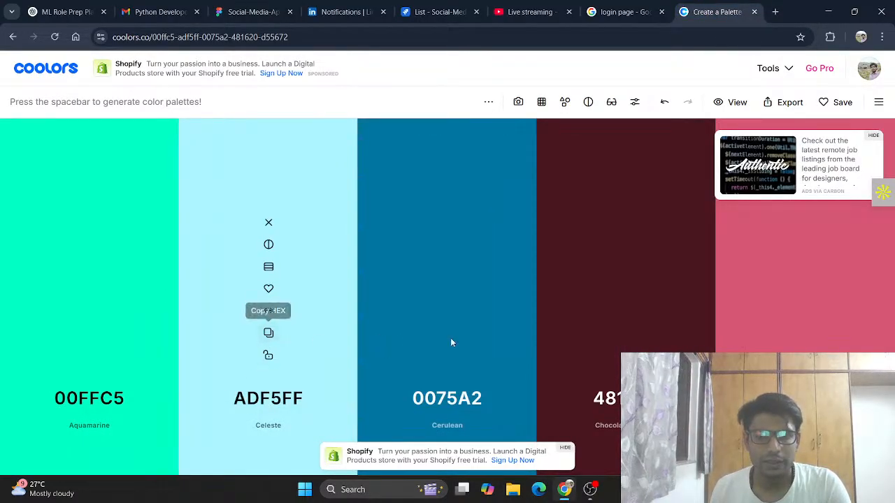
click(626, 334)
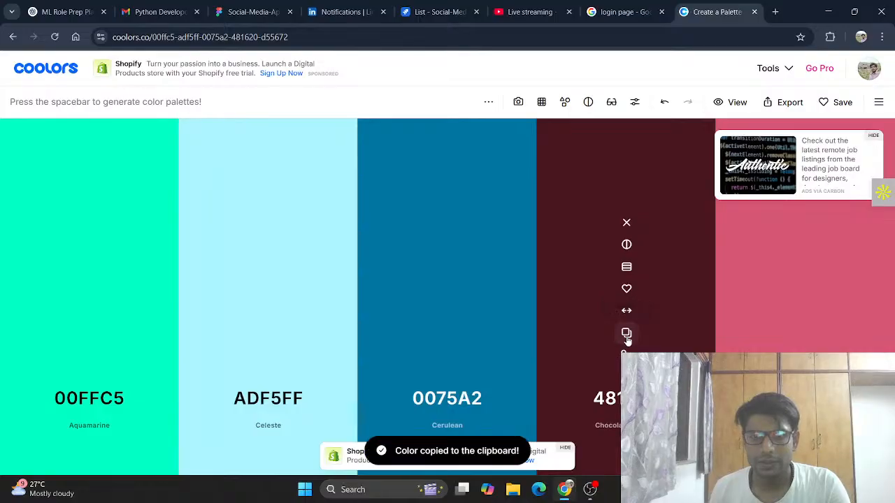
click(249, 12)
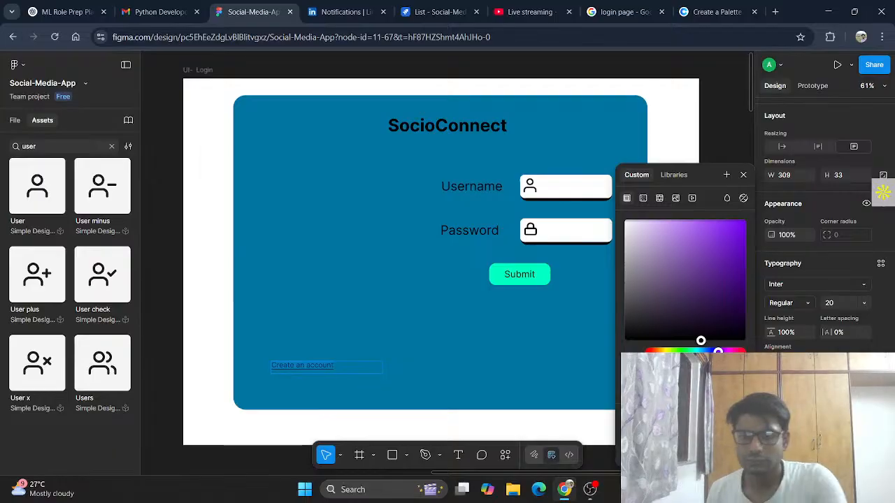
key(Return)
click(743, 174)
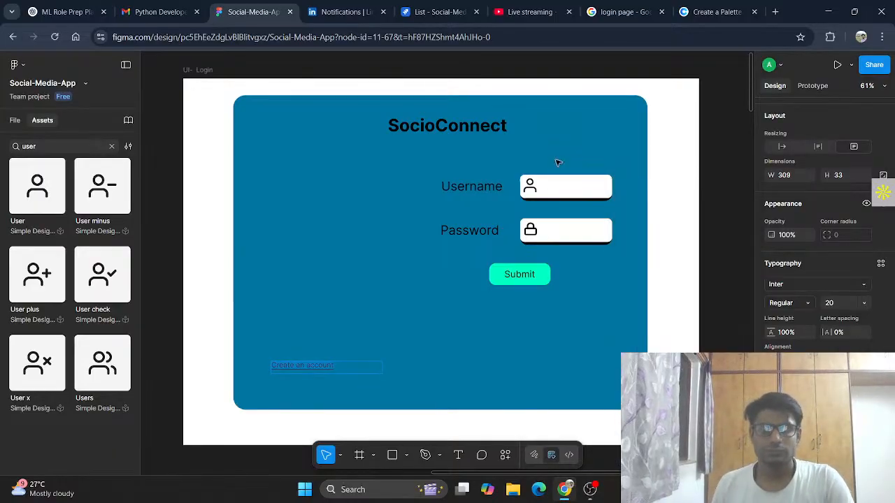
click(359, 371)
key(Escape)
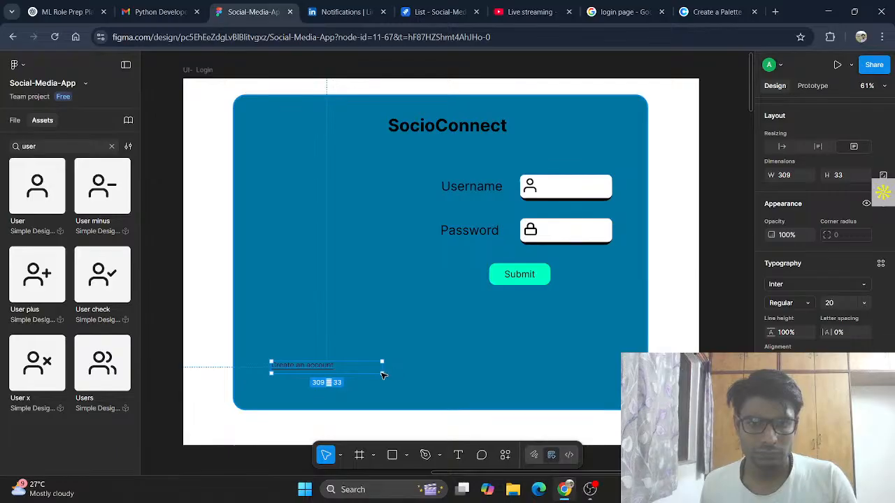
- Narrow the "Create an account" text box to about 197 × 33 so it fits the link text
key(Escape)
click(331, 369)
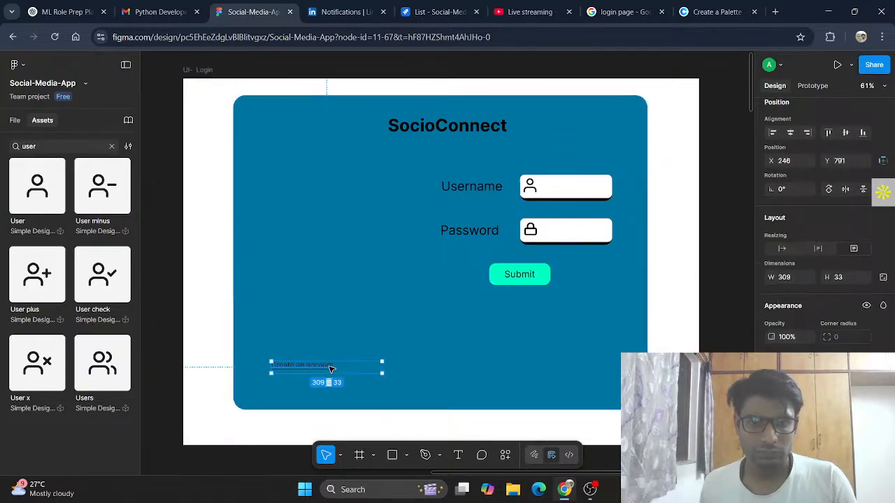
drag(383, 373, 342, 370)
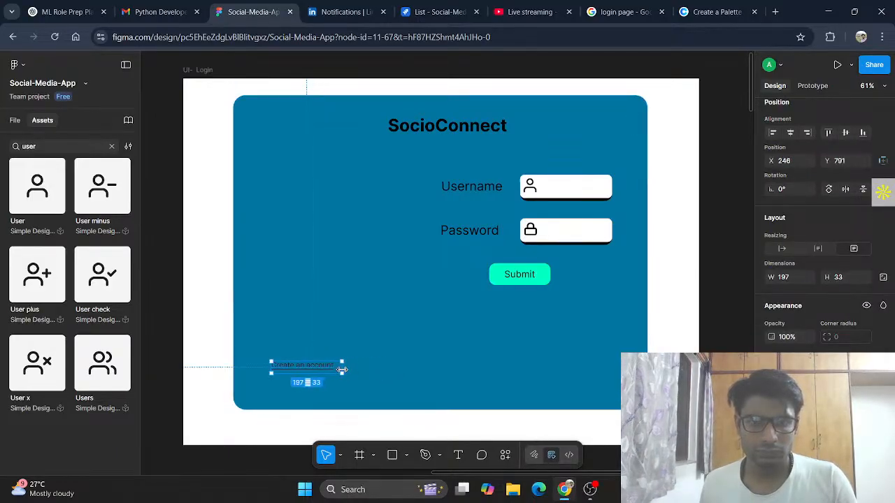
click(283, 423)
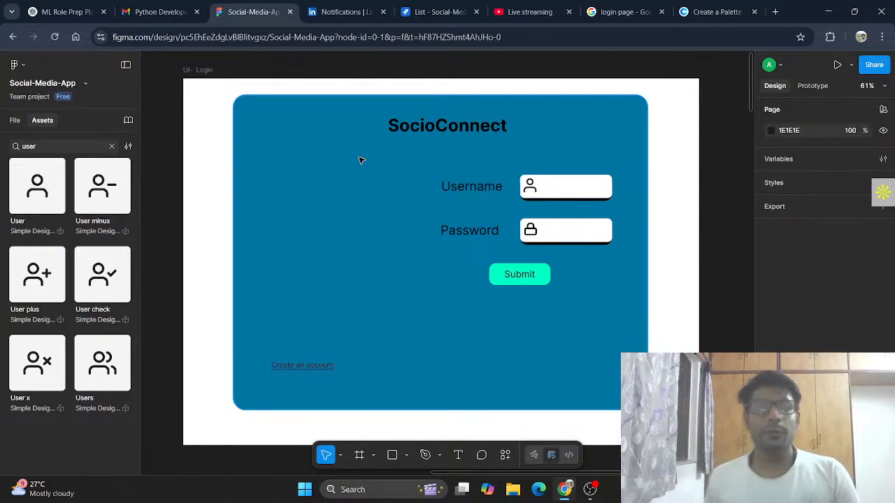
- Draw a rectangle about 374 × 363 as an image area beside the login fields, placed at about X 228, Y 243
click(406, 456)
click(414, 343)
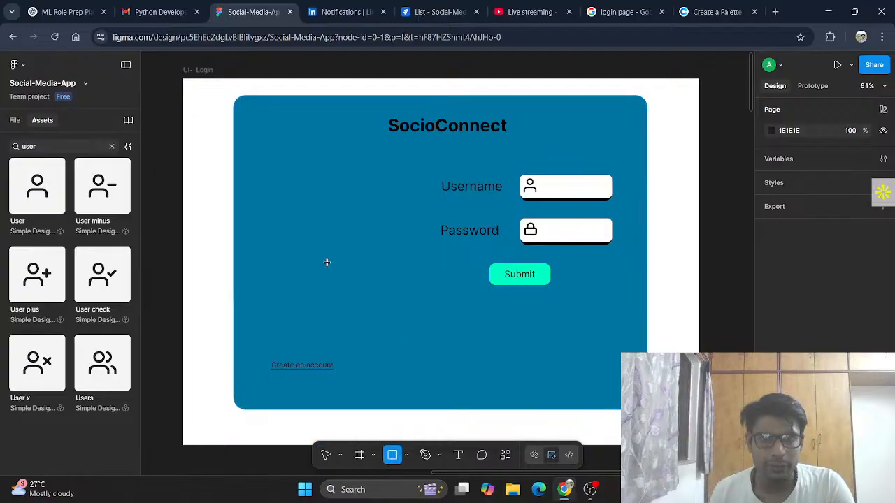
mouse_move(273, 167)
mouse_down()
mouse_move(352, 174)
mouse_move(380, 196)
mouse_move(374, 274)
mouse_move(403, 285)
mouse_move(404, 298)
mouse_up()
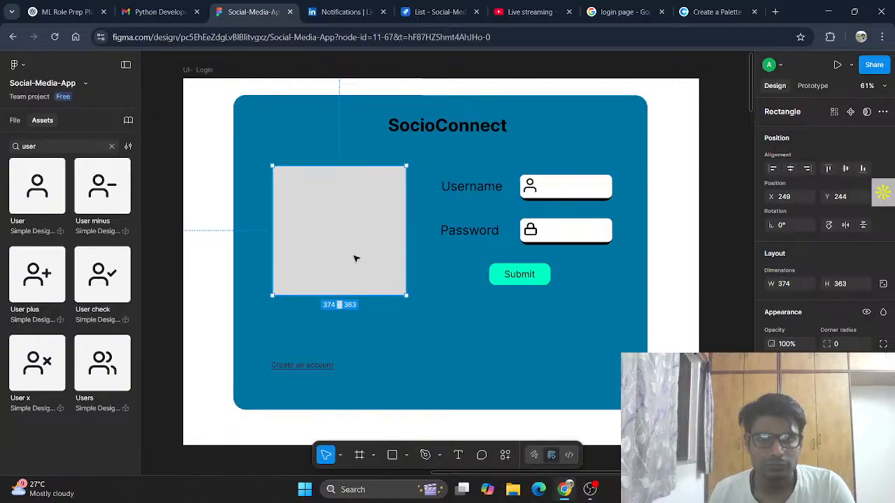
drag(355, 258, 354, 257)
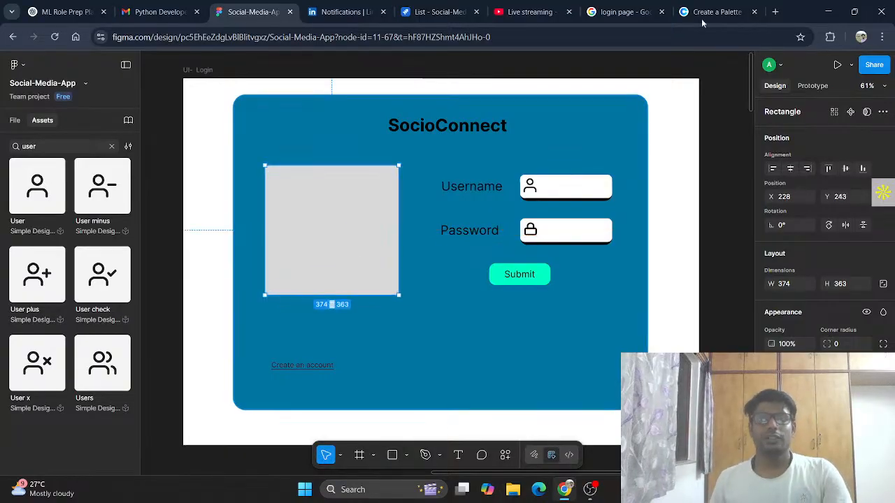
- Switch to the Google Images login page results and examine the reference login form and related examples for illustration ideas
click(600, 11)
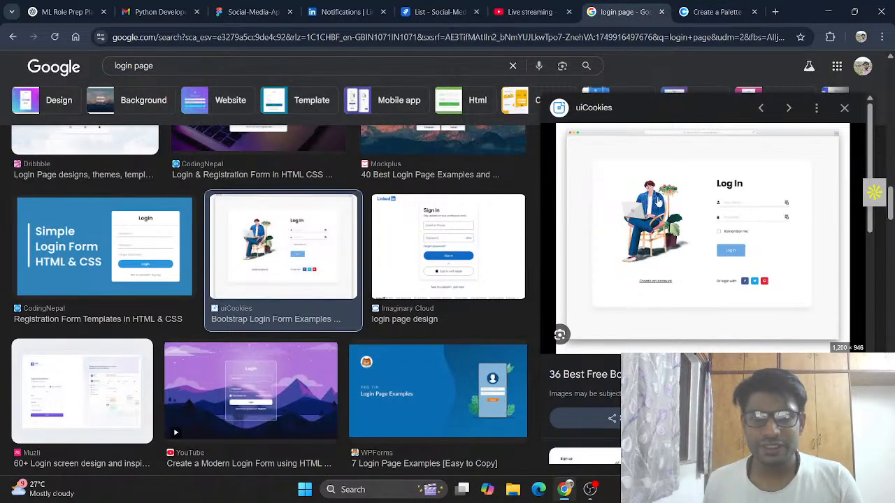
scroll(686, 280, down, 3)
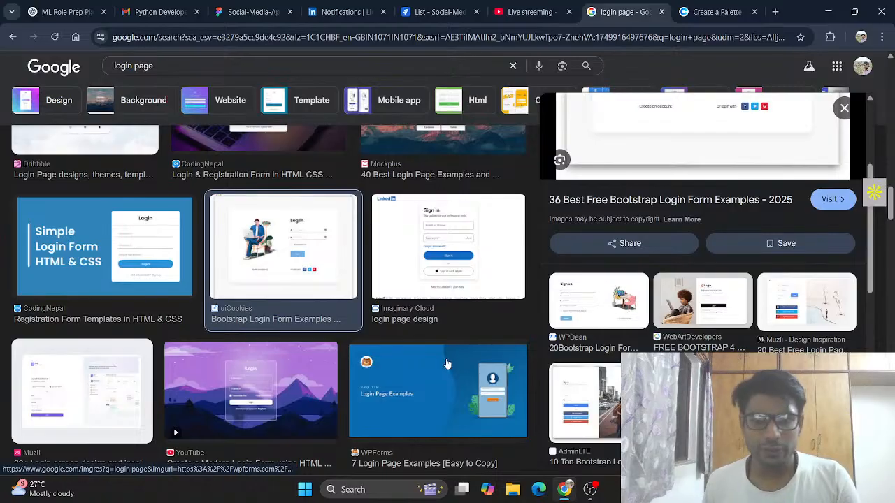
scroll(519, 358, down, 3)
scroll(519, 356, down, 1)
scroll(664, 230, down, 1)
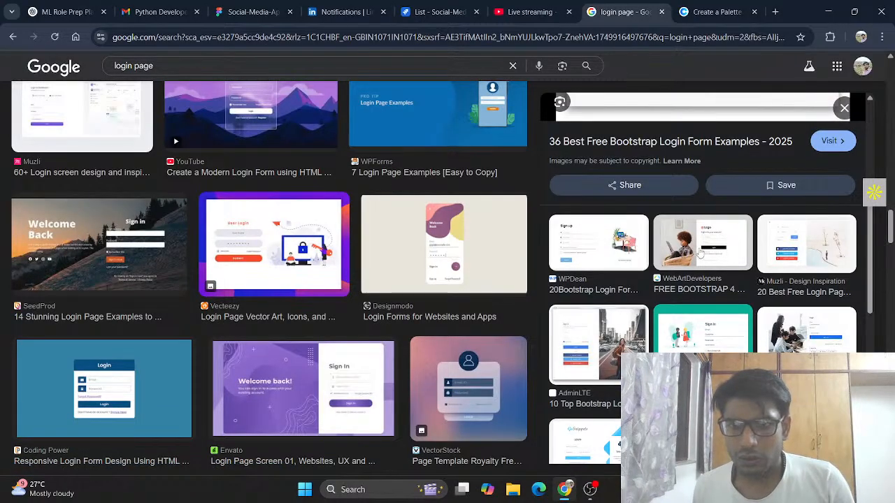
- Replace the image search query with "connections images", run it, and look through the results for a suitable illustration
click(398, 66)
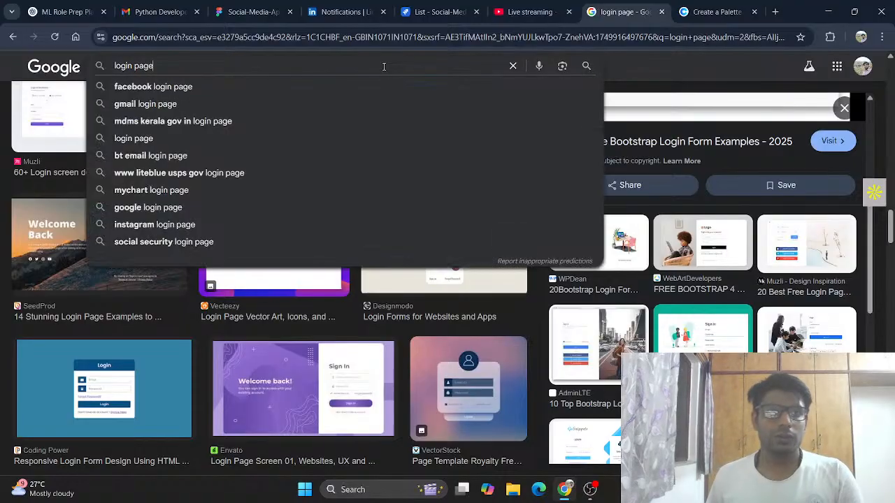
key(BackSpace)
key(BackSpace)
key(BackSpace)
key(BackSpace)
key(BackSpace)
key(BackSpace)
key(BackSpace)
key(BackSpace)
key(BackSpace)
key(BackSpace)
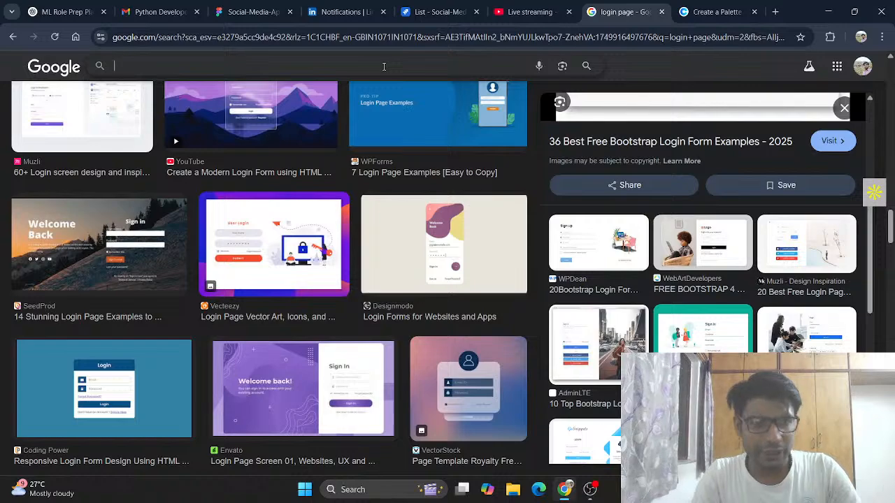
text(w)
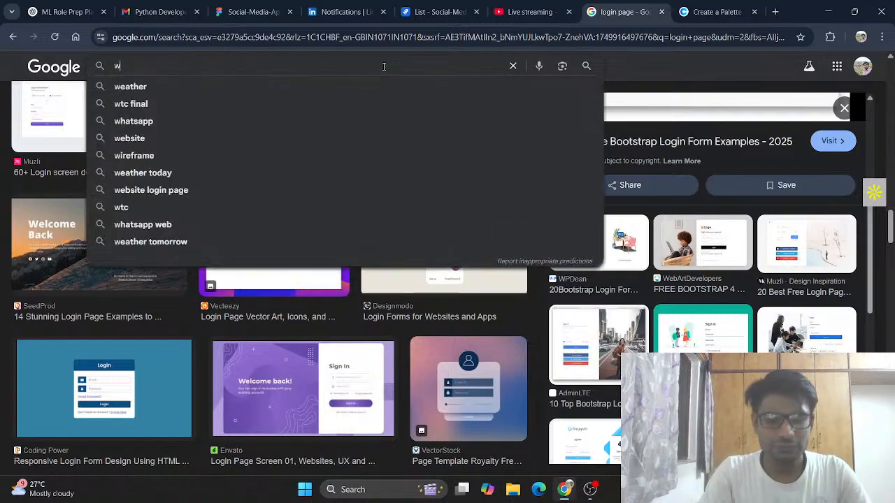
key(BackSpace)
text(connect )
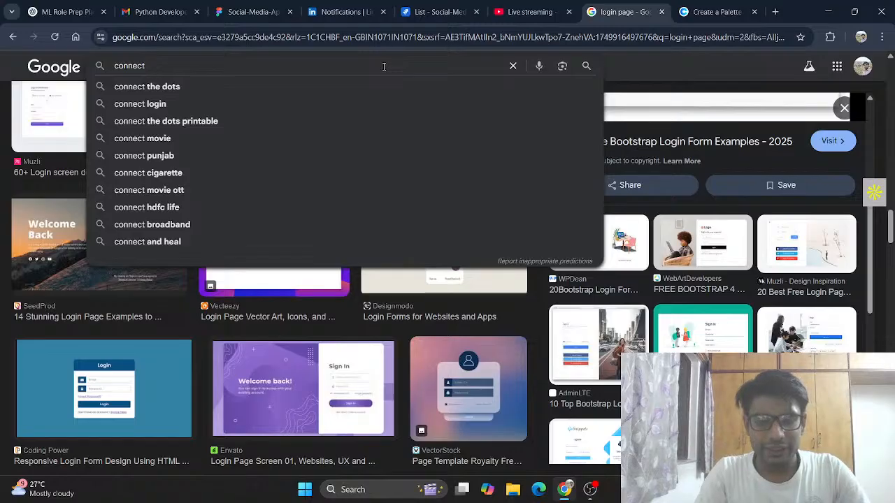
text(images)
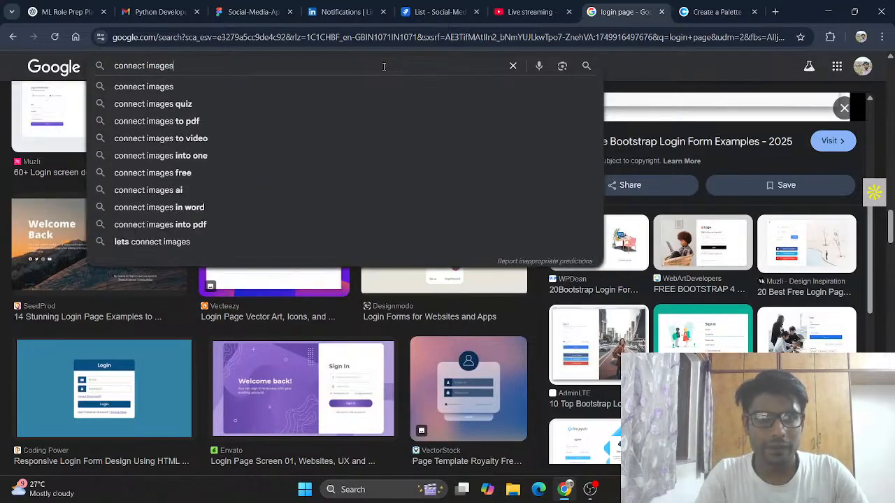
key(Down)
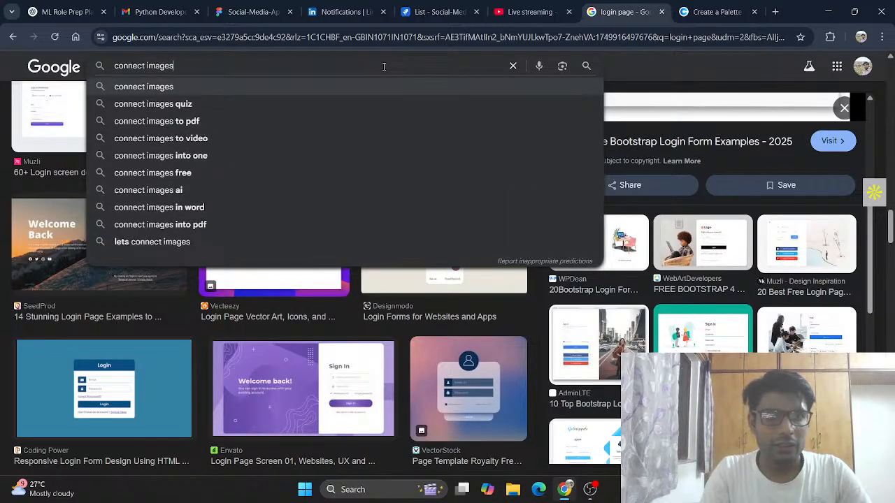
key(Up)
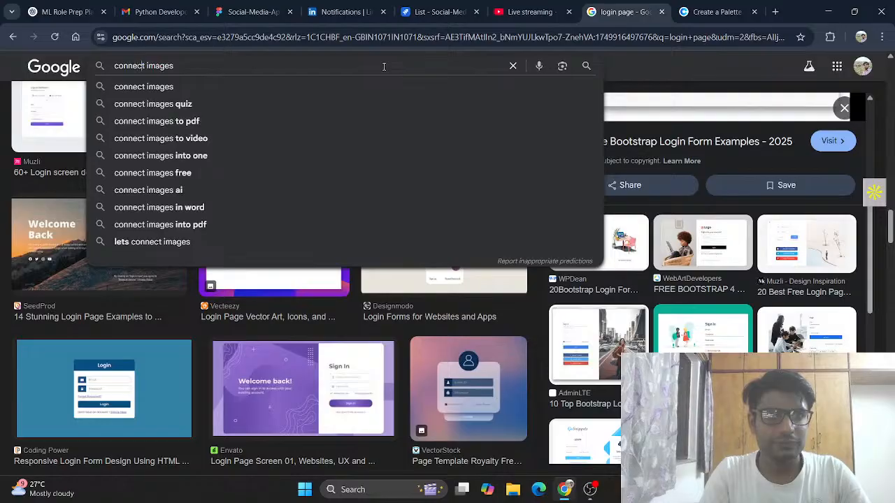
text(ions)
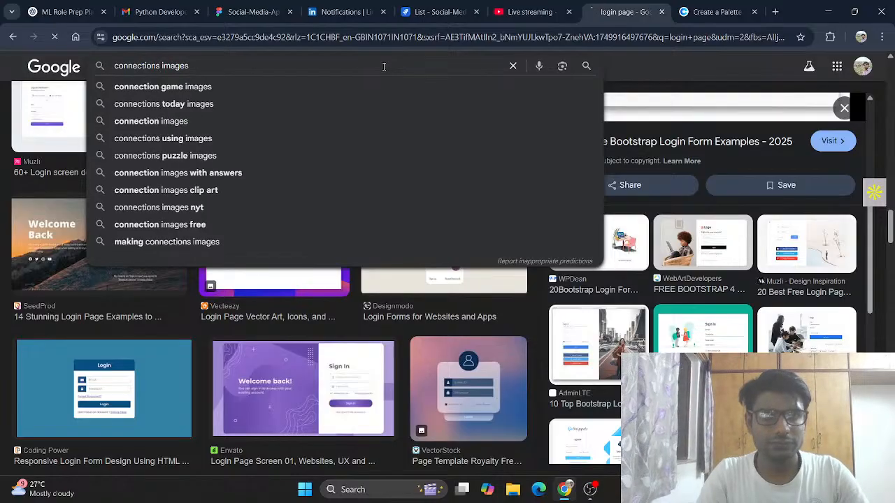
key(Return)
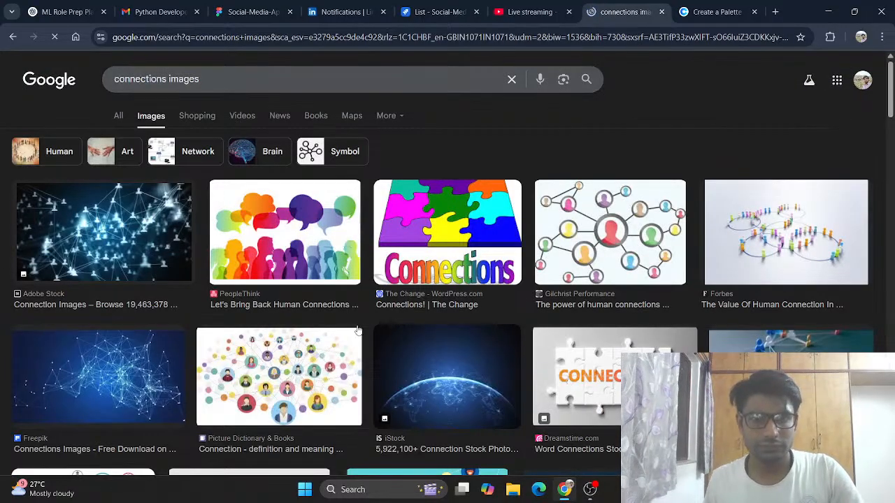
scroll(604, 248, down, 5)
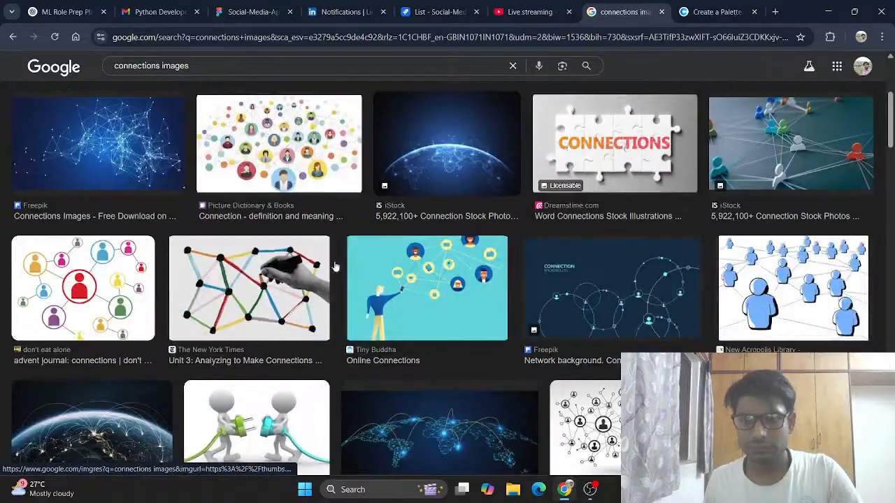
scroll(306, 294, down, 7)
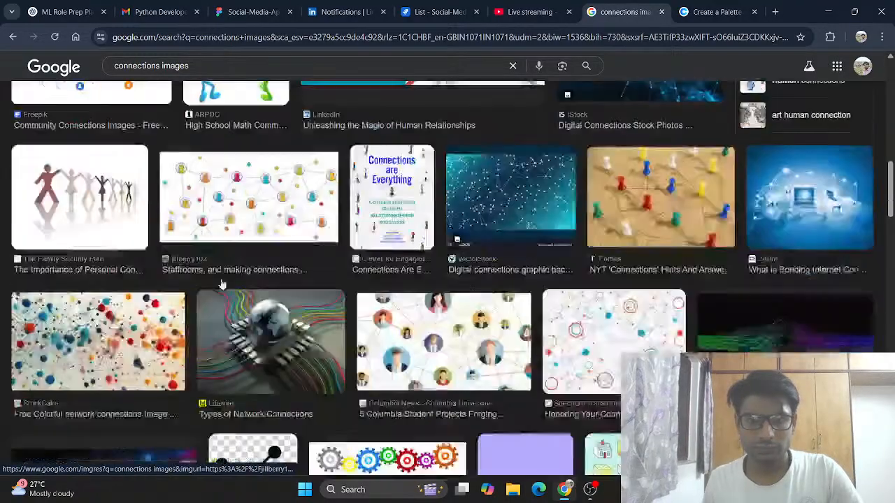
scroll(310, 164, up, 2)
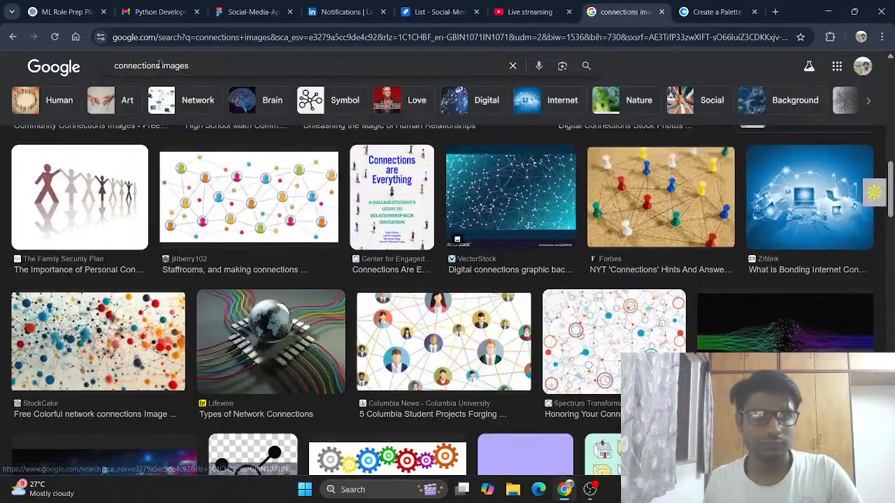
- Refine the image search to "human connections images"
click(117, 67)
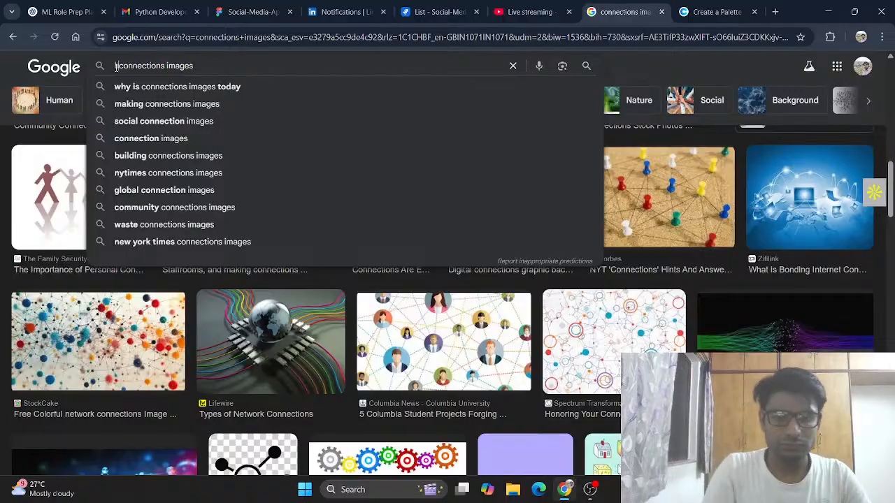
text(human)
key(Return)
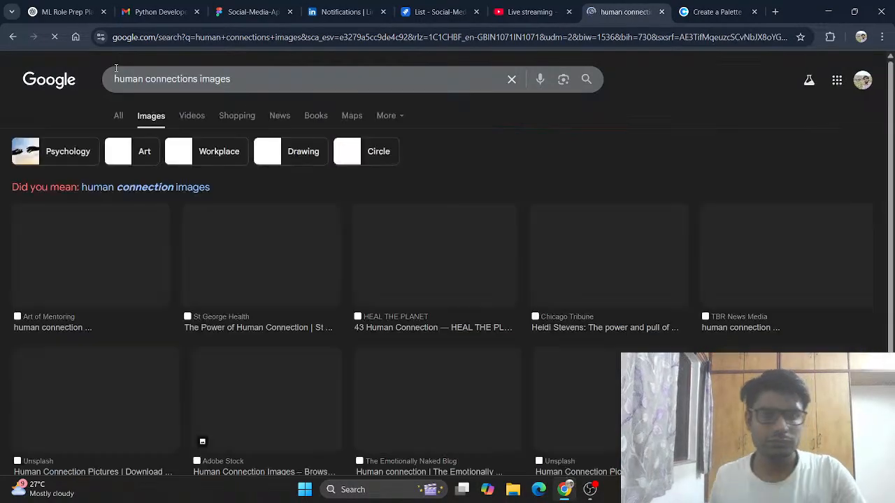
- Examine the human connections image results for an illustration that suits the login page's image area
scroll(214, 306, down, 3)
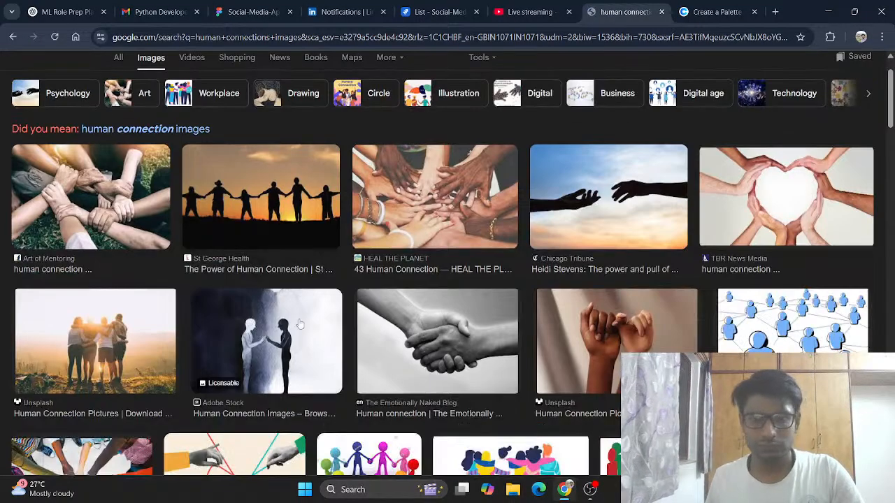
scroll(547, 262, up, 3)
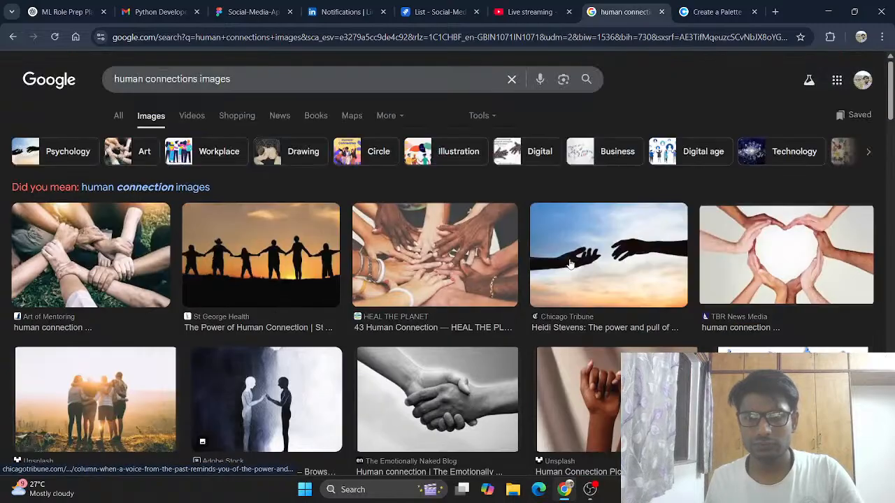
scroll(568, 264, down, 1)
scroll(414, 229, down, 8)
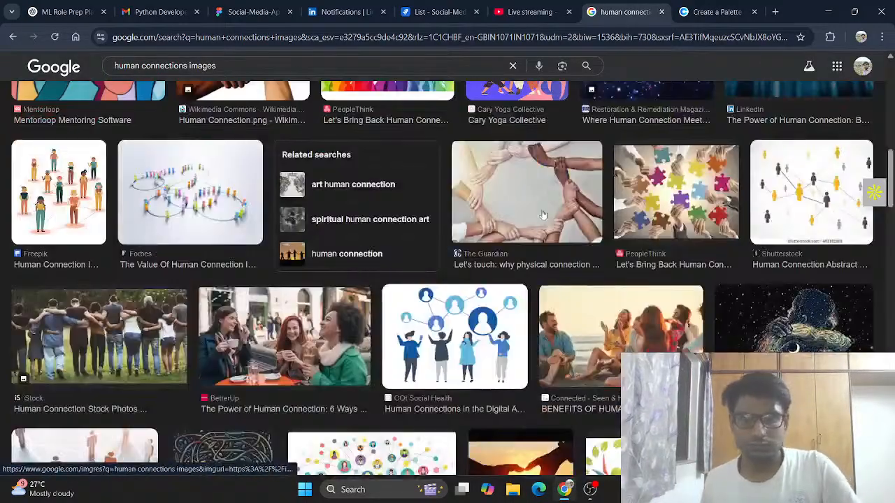
scroll(477, 266, down, 4)
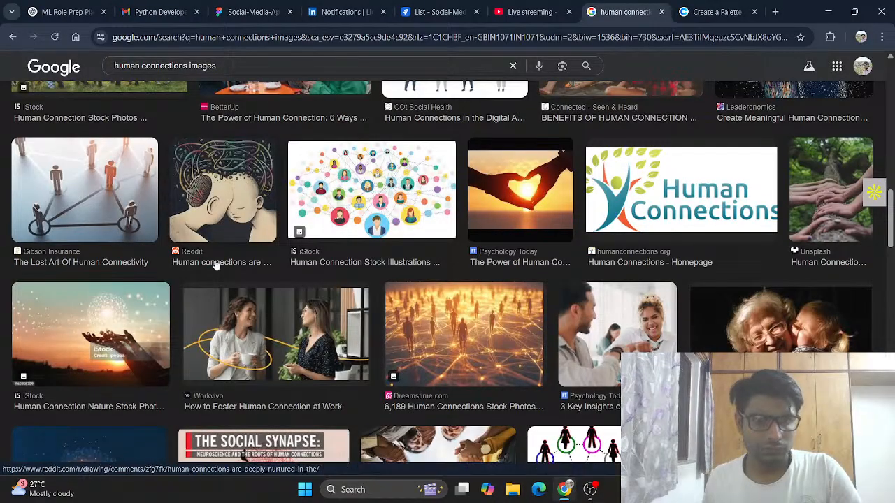
scroll(231, 209, down, 3)
scroll(242, 238, down, 2)
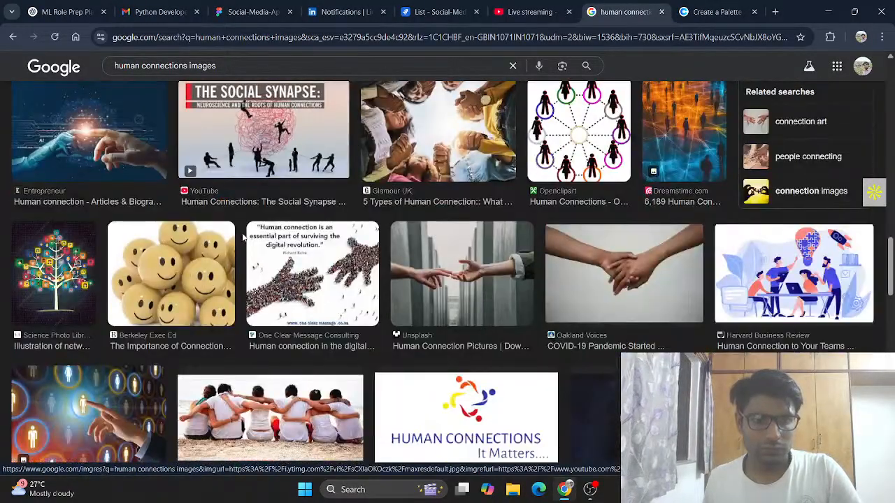
scroll(690, 257, down, 1)
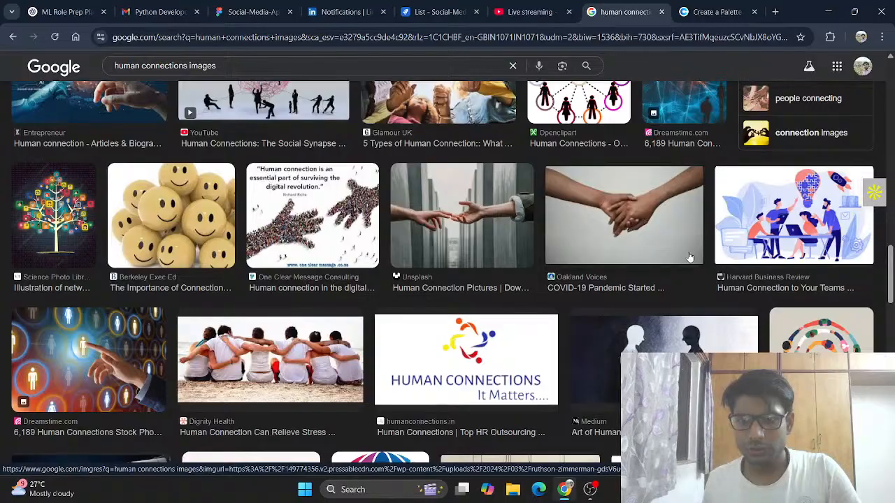
scroll(565, 273, down, 4)
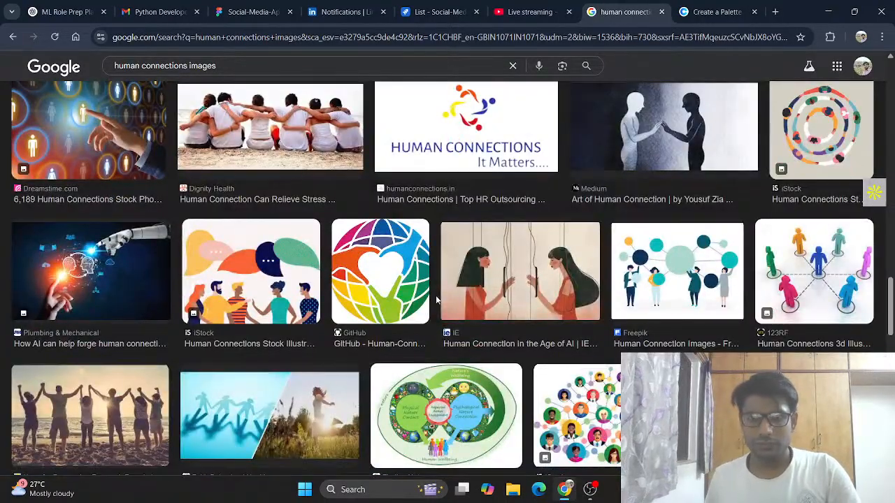
scroll(463, 297, down, 4)
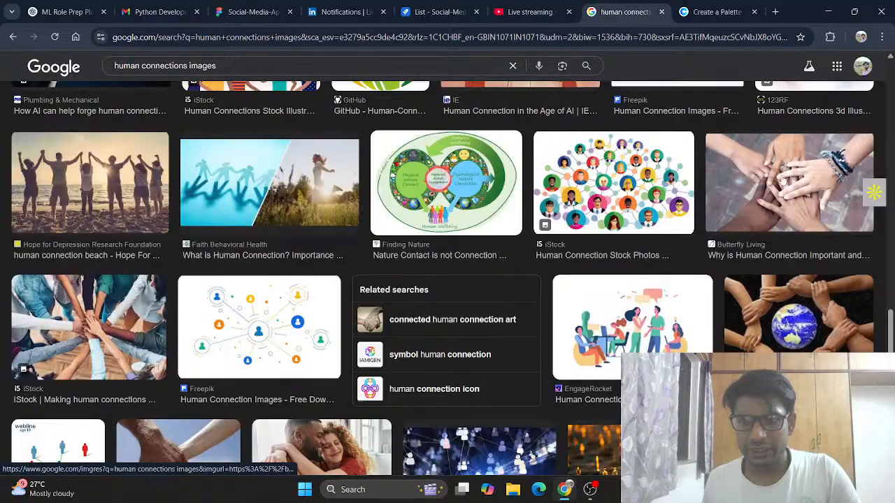
scroll(585, 206, down, 4)
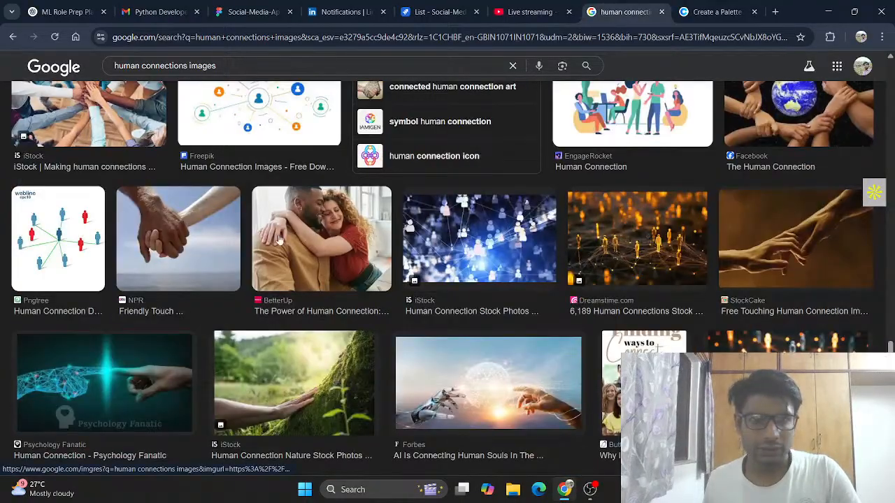
scroll(234, 251, down, 2)
scroll(669, 231, down, 3)
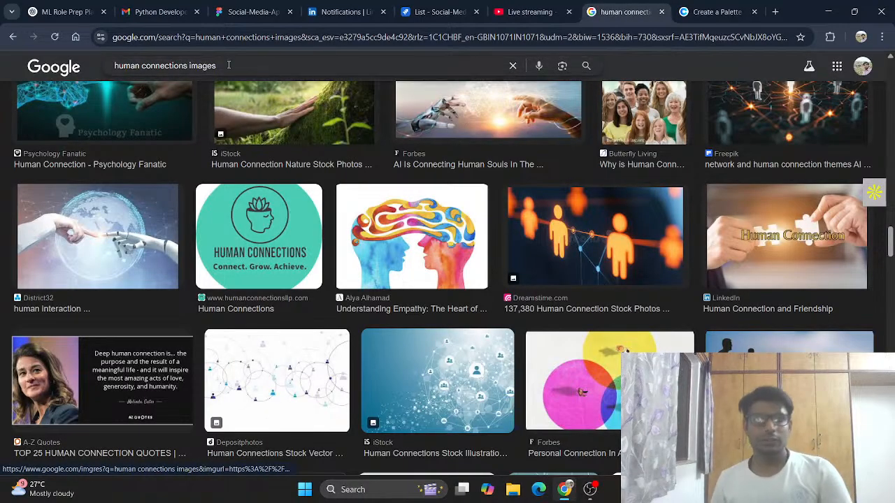
- Change the image search to "Social connect images" and look through the results for a login page illustration
click(196, 65)
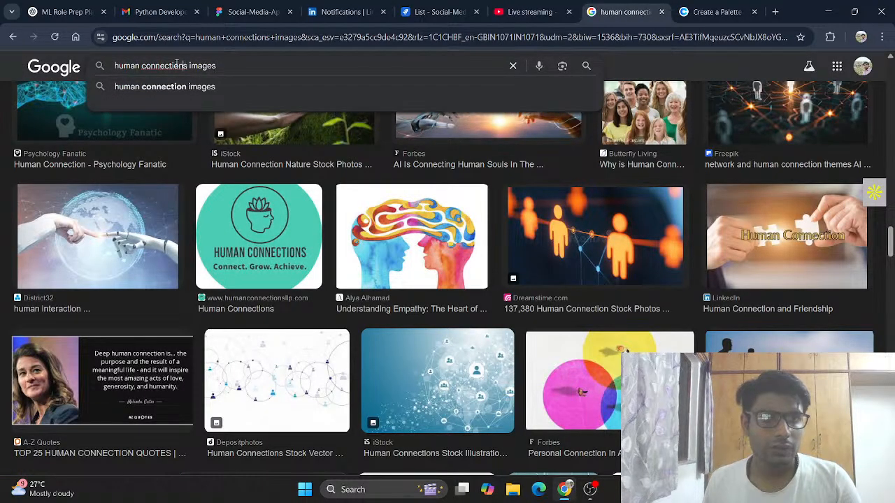
drag(187, 65, 116, 65)
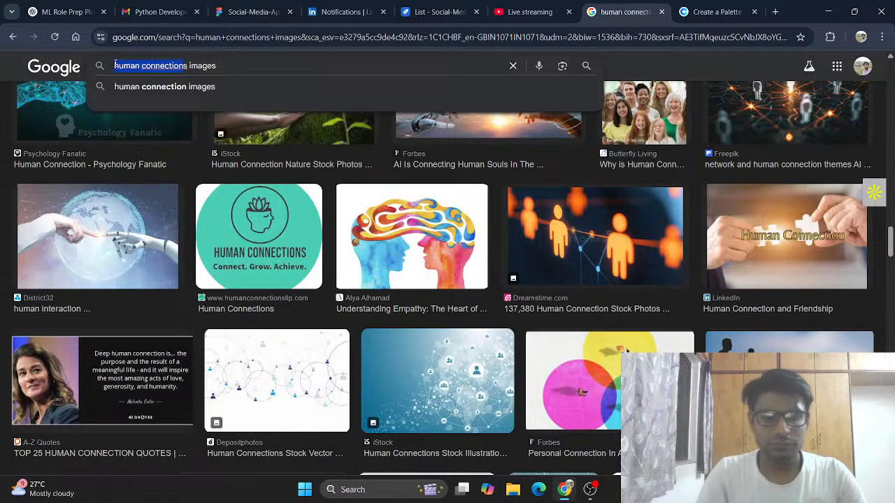
text(Social coo)
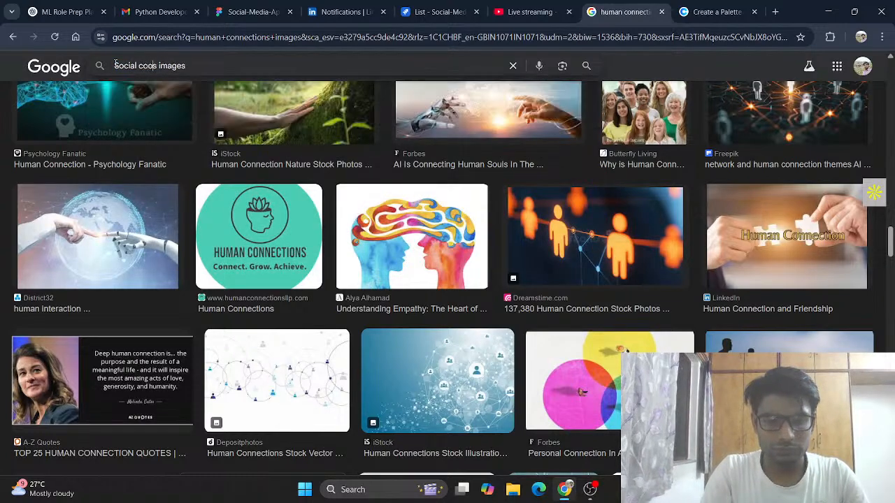
text(nnect)
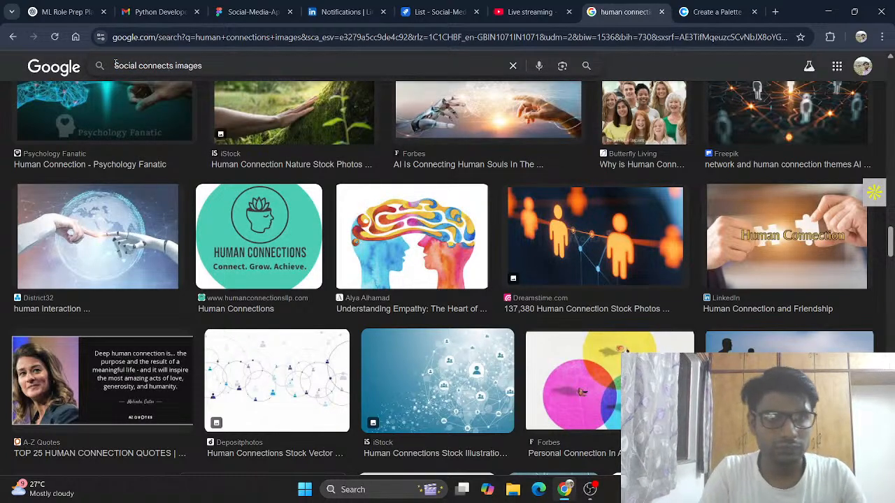
key(Delete)
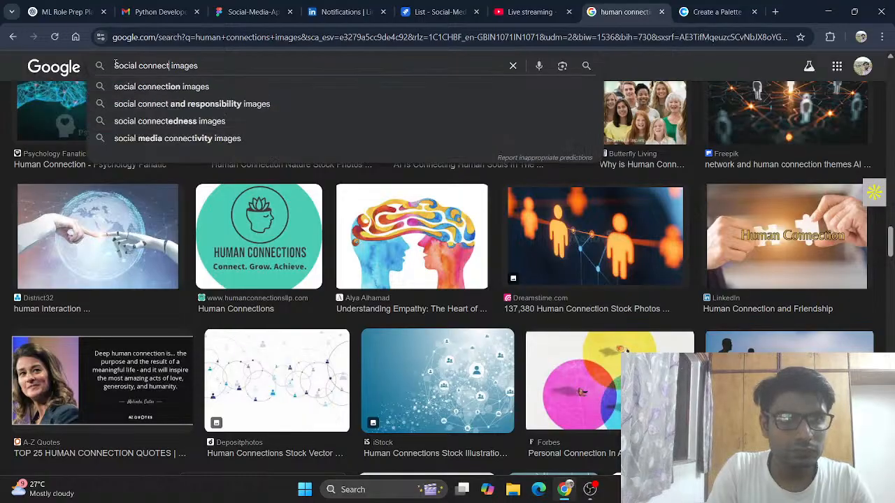
key(Return)
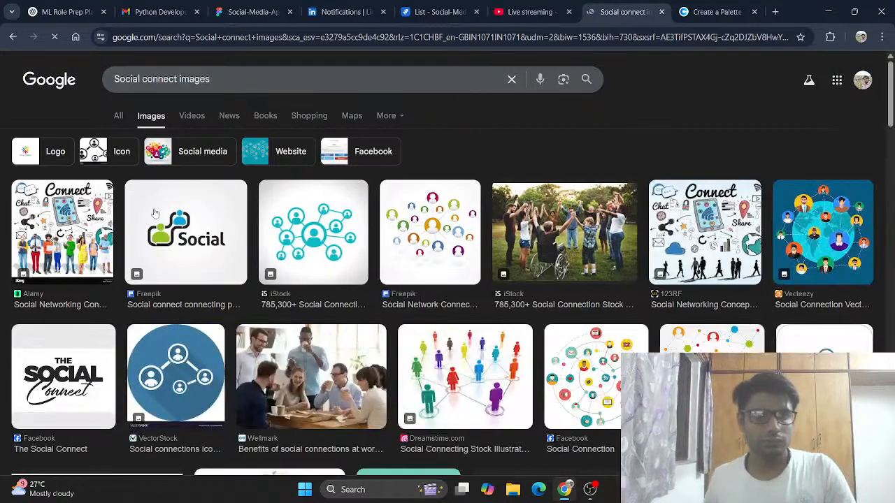
scroll(248, 270, down, 1)
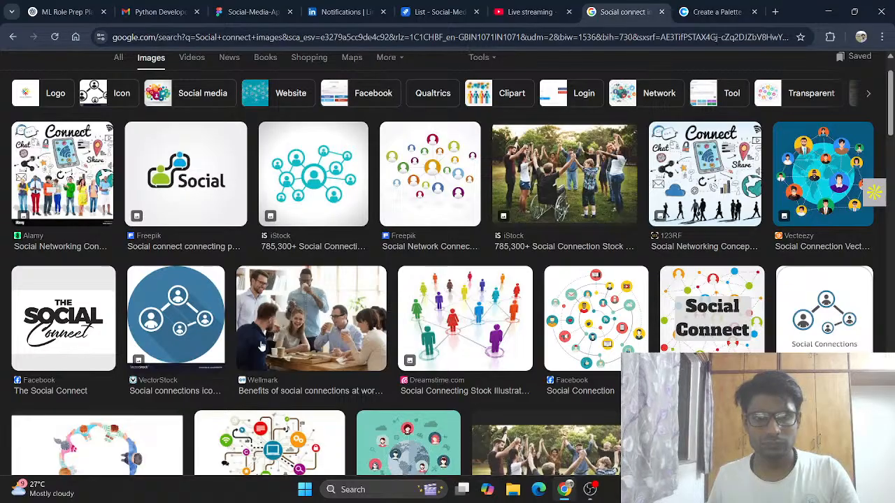
scroll(109, 123, down, 3)
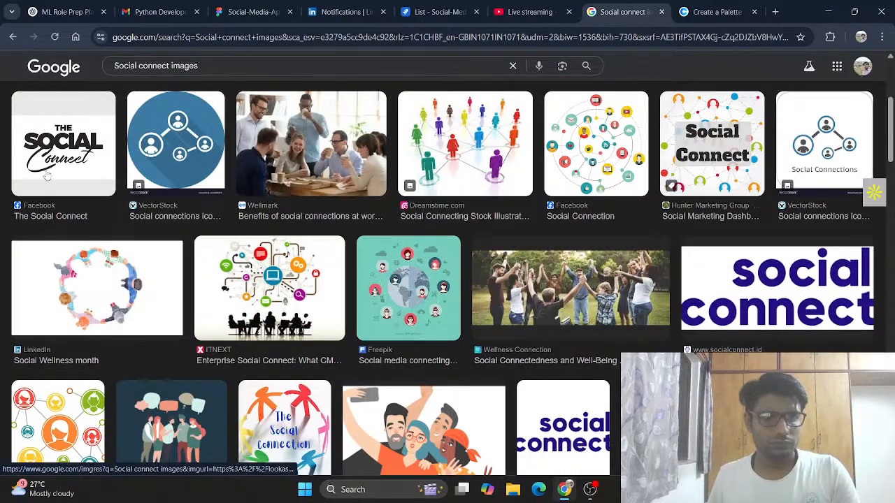
- Find the Heartfulness illustration of five friends huddled together in the image results and copy the image
scroll(47, 177, down, 3)
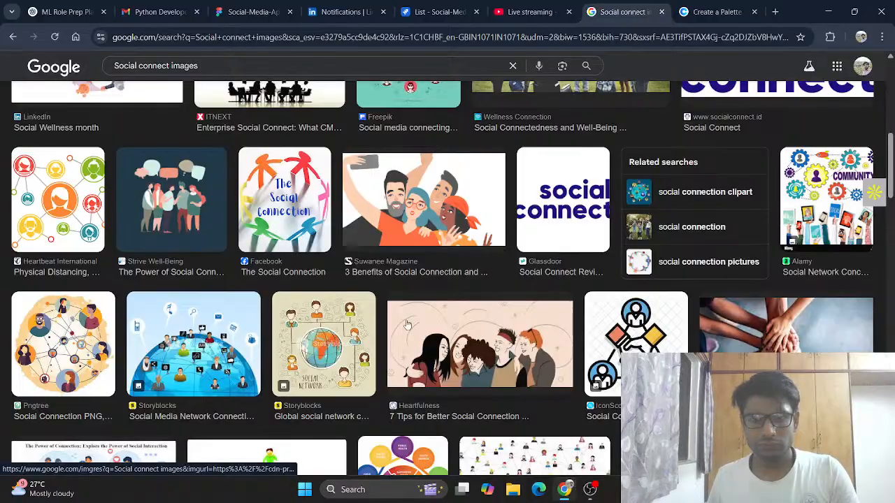
click(501, 357)
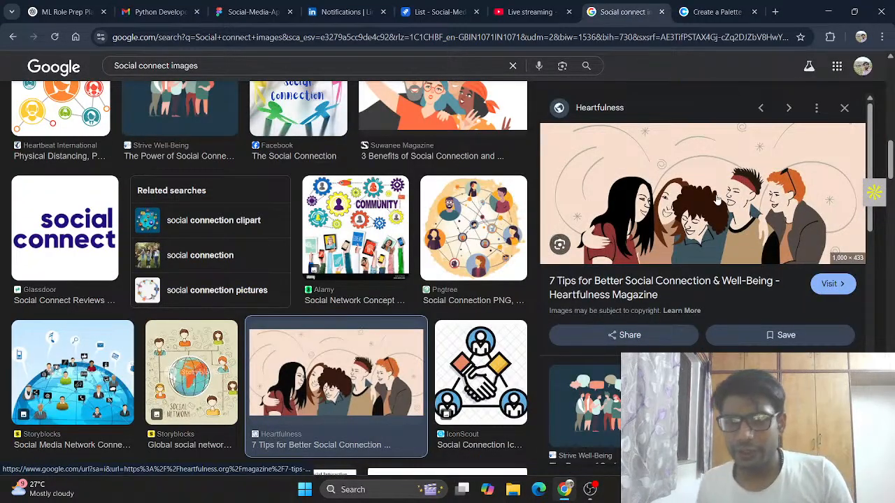
right_click(717, 198)
click(769, 389)
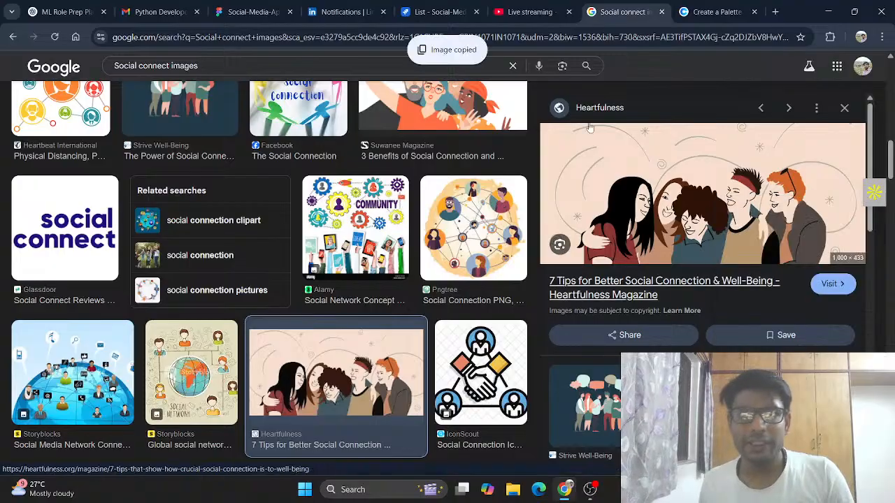
- Switch to the Figma design and replace the grey placeholder rectangle with the copied illustration
click(225, 13)
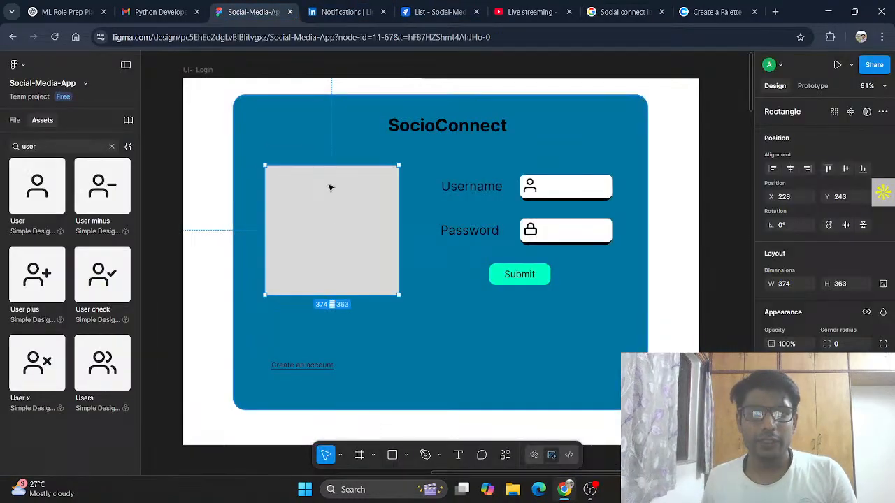
right_click(339, 242)
click(392, 125)
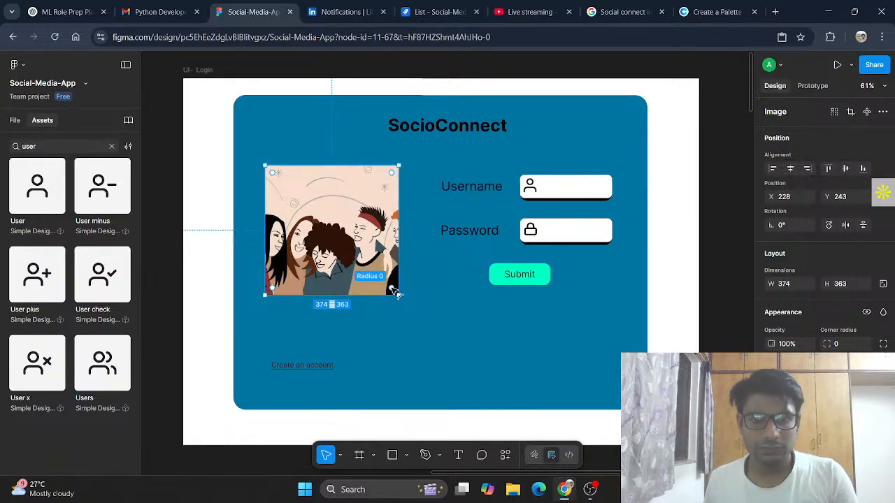
- Round the illustration's corners to radius 29, resize it to about 479 × 344, and shift it slightly down beside the login fields
drag(395, 292, 382, 282)
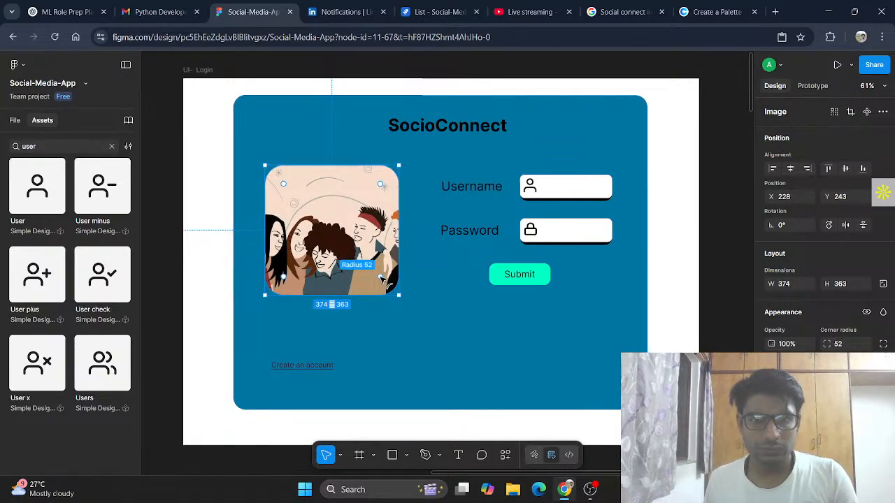
drag(383, 280, 419, 280)
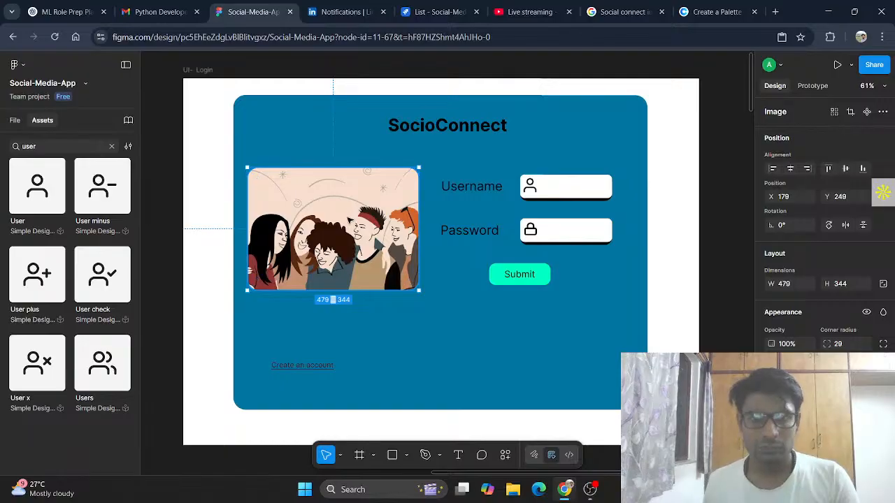
drag(349, 216, 352, 221)
- Reduce the fill opacity of the large blue card behind the login content to lighten it
click(357, 145)
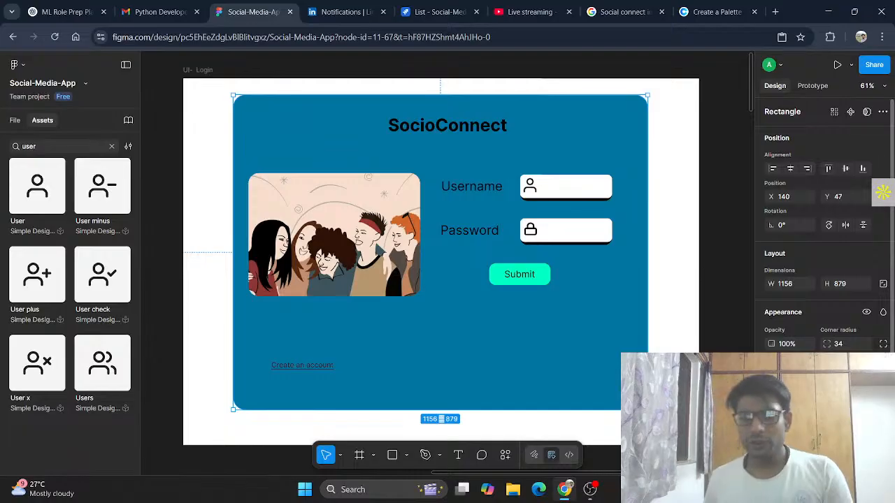
click(772, 394)
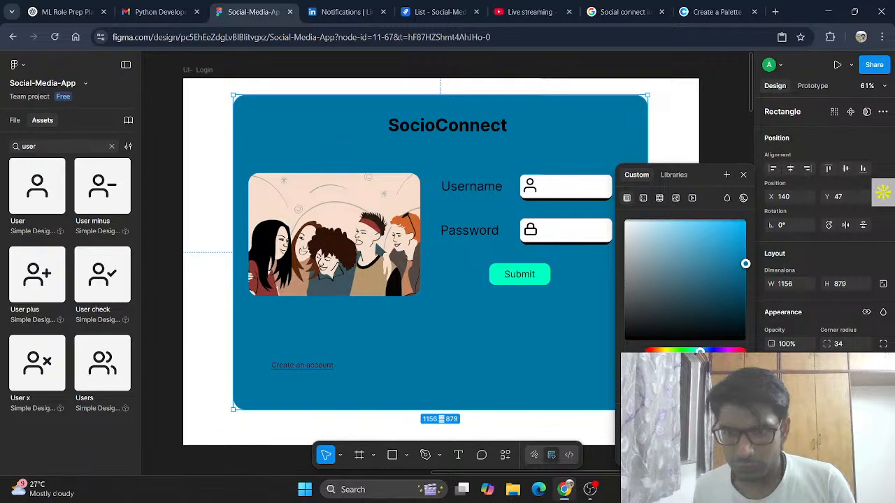
drag(742, 364, 704, 365)
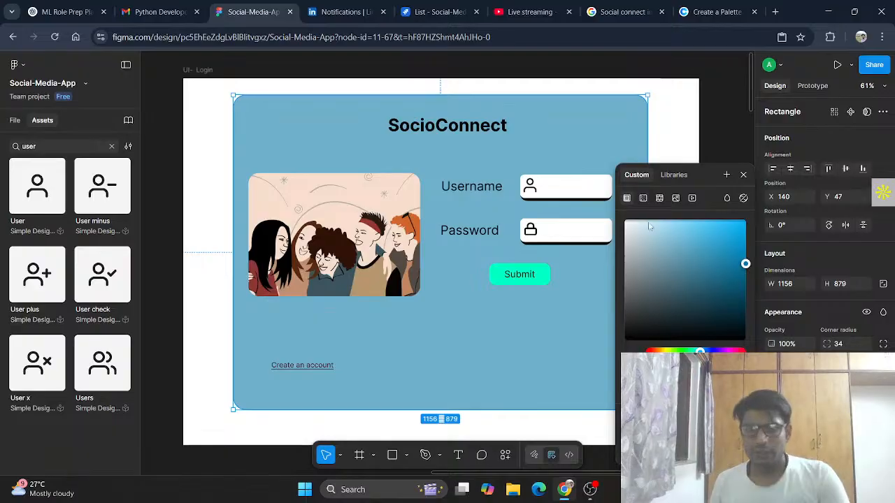
- Change the card's fill to a radial gradient and place its 0075A2 stop at 62%
click(643, 199)
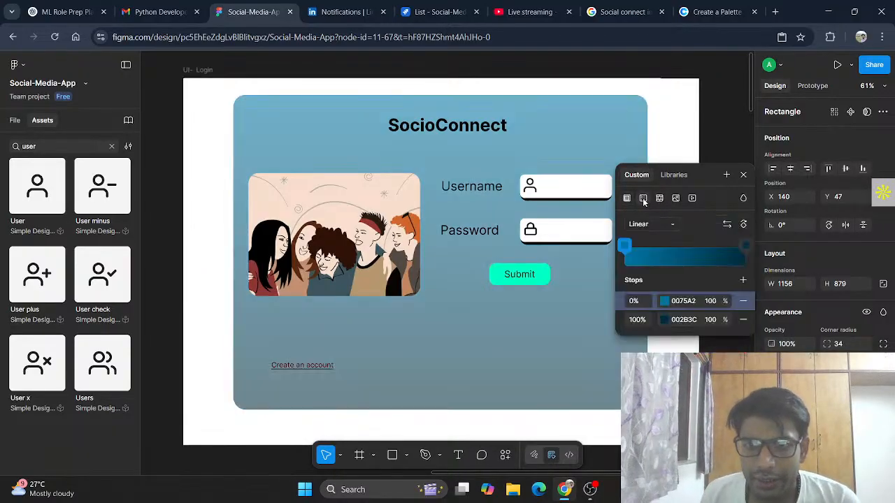
click(663, 226)
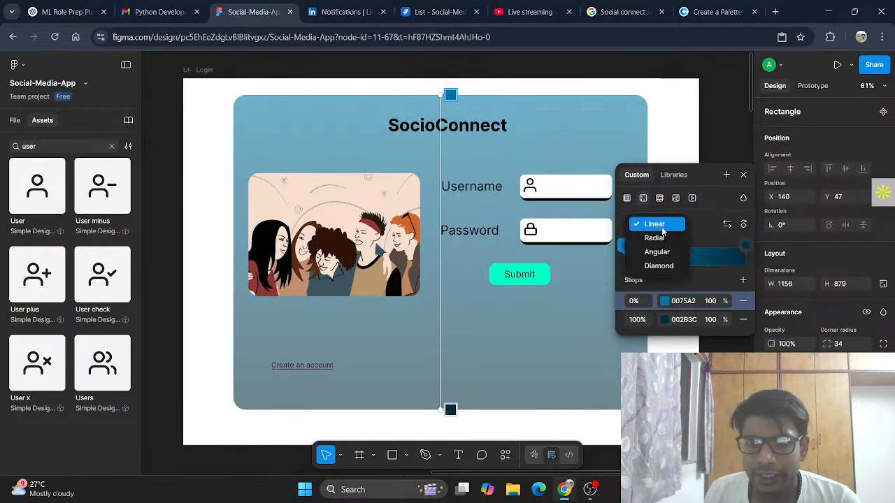
click(663, 240)
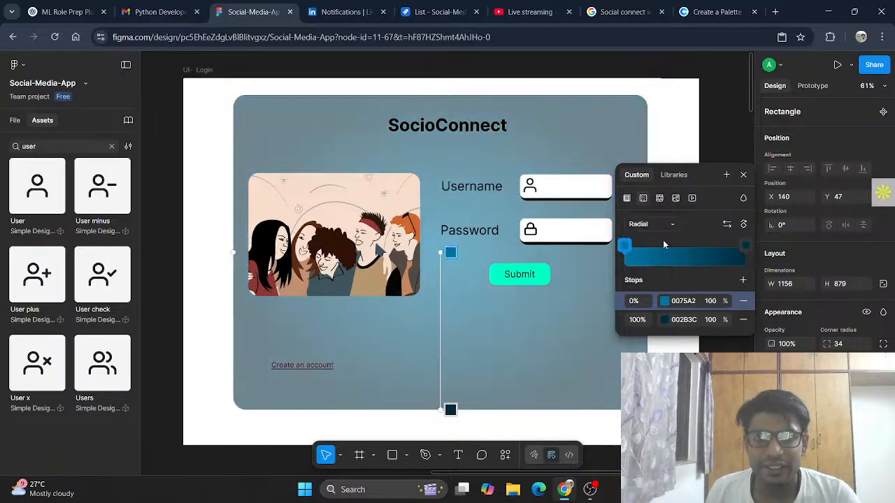
click(742, 246)
drag(726, 250, 748, 247)
drag(627, 254, 701, 252)
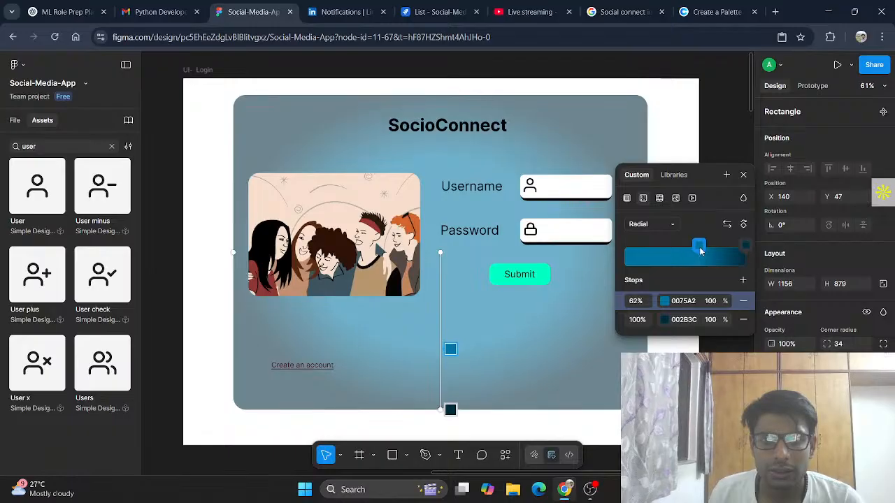
- Try different rotations of the card's radial gradient
click(664, 224)
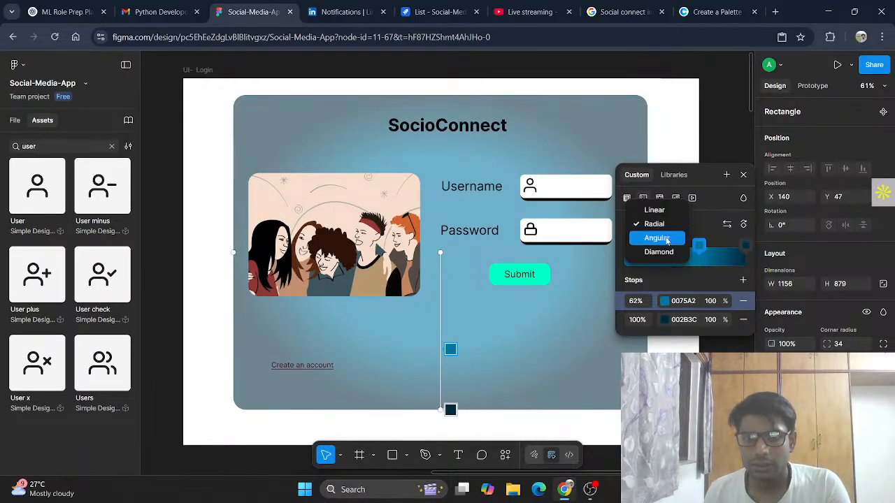
click(670, 224)
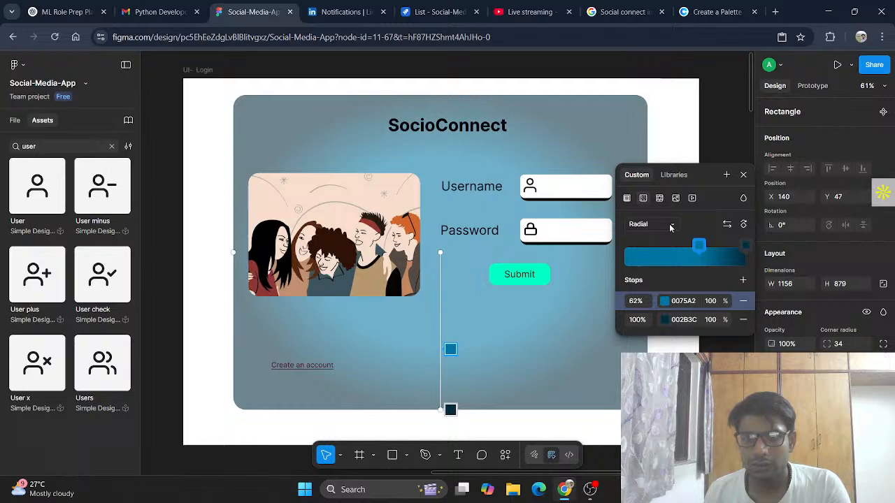
click(744, 226)
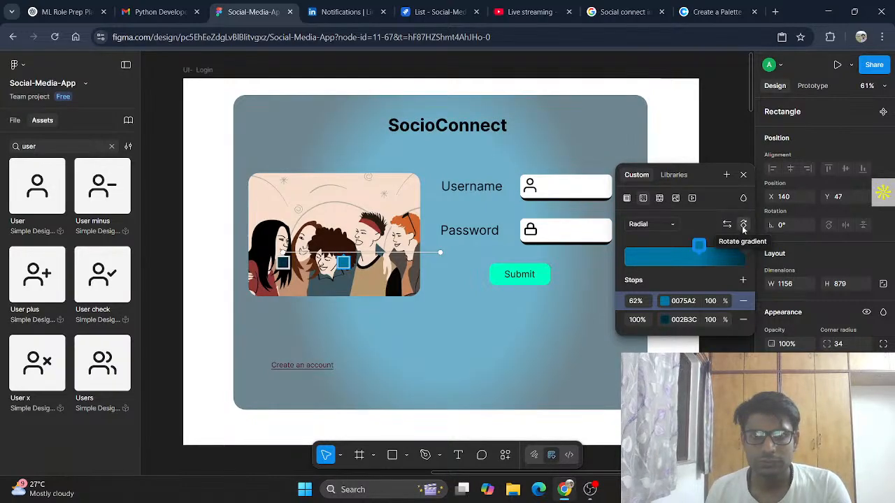
click(744, 227)
click(744, 227)
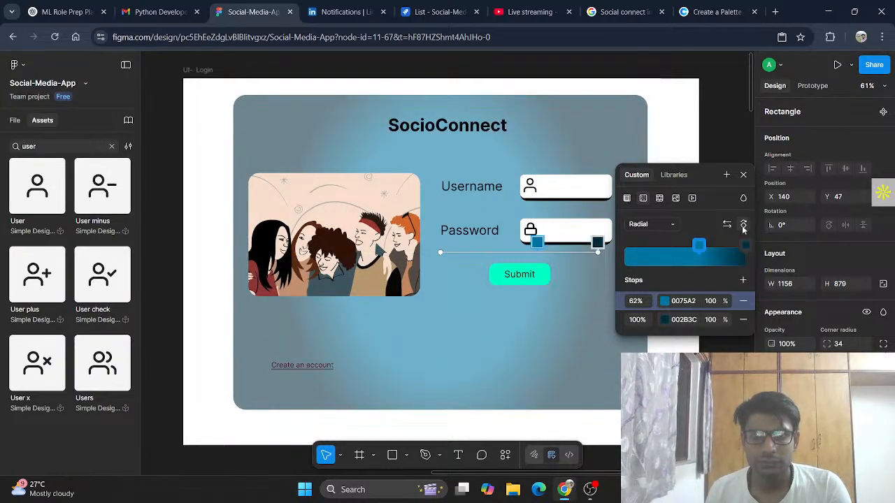
click(743, 226)
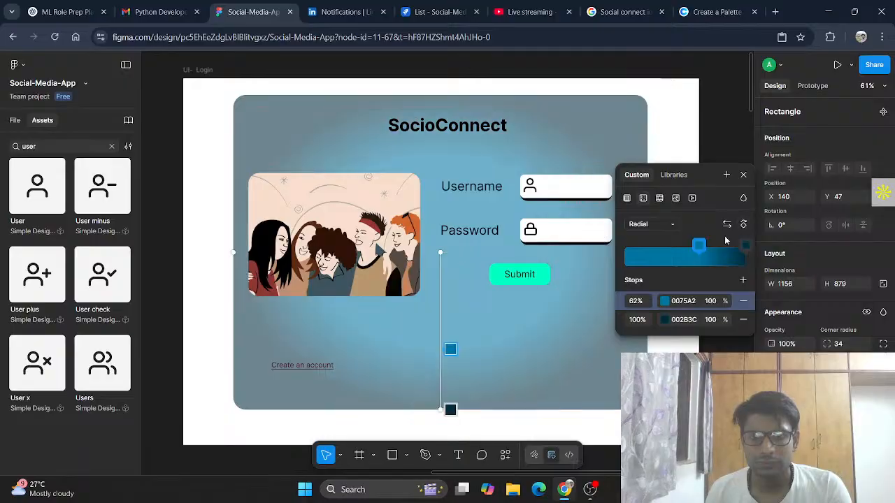
- Move the card's gradient stops to 57% and 90%, and change the outer stop's colour to purple 2A003C
drag(745, 246, 695, 248)
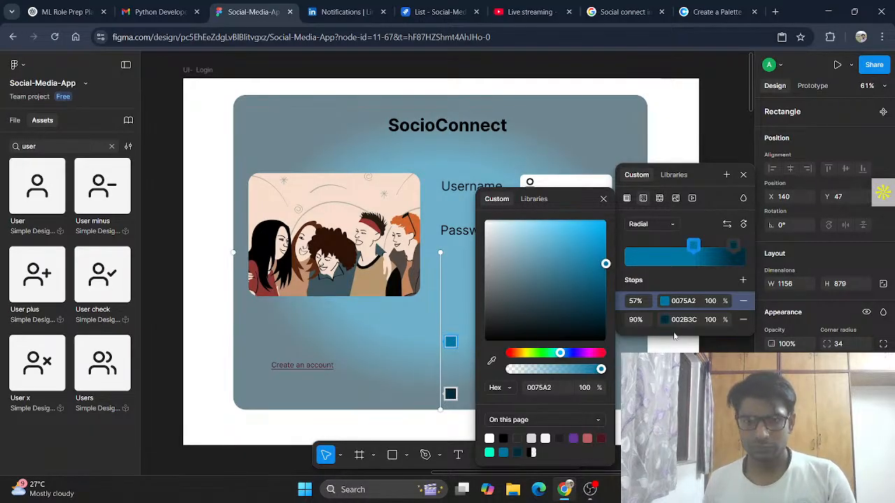
click(691, 320)
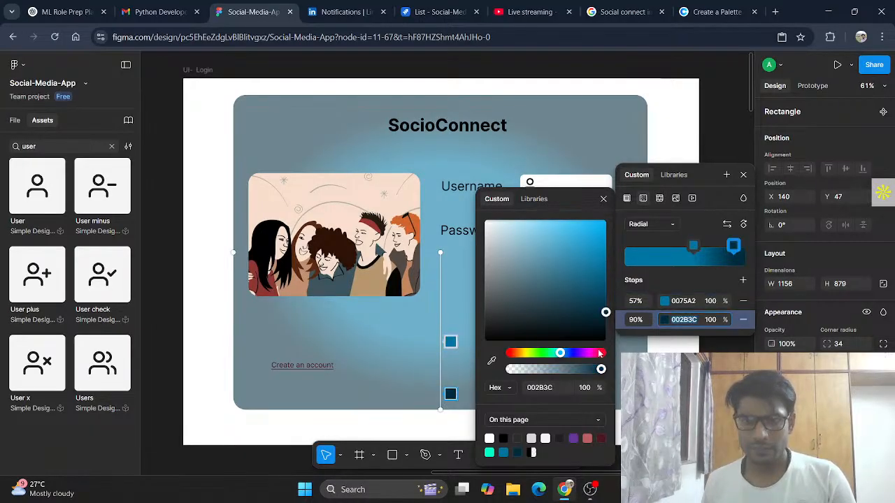
drag(561, 355, 582, 353)
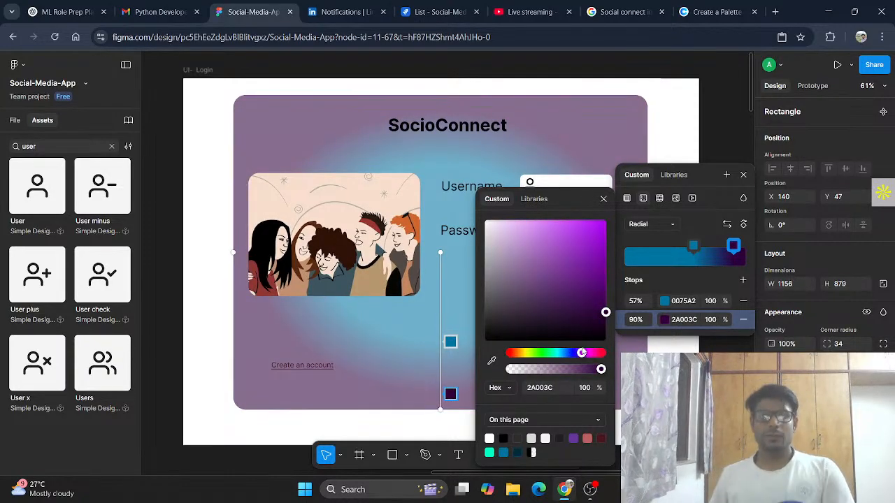
click(218, 235)
- Set the Login frame's background fill to pale green DFF6E0
click(191, 71)
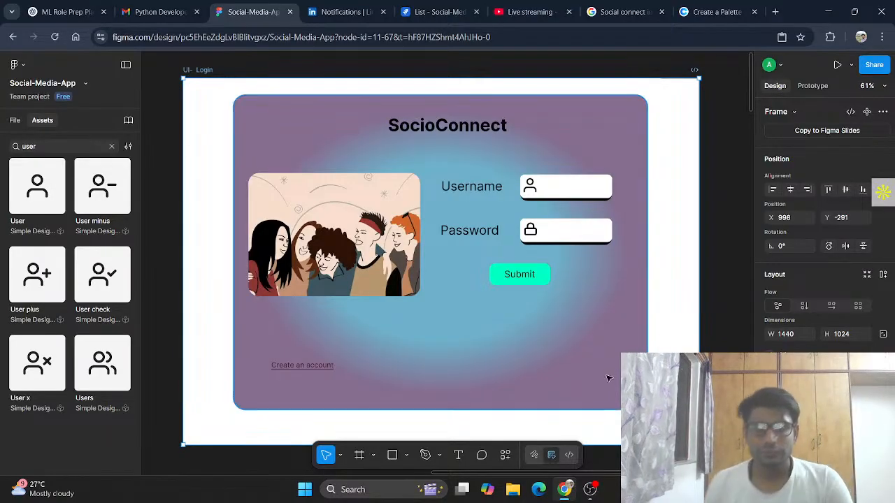
scroll(883, 191, down, 3)
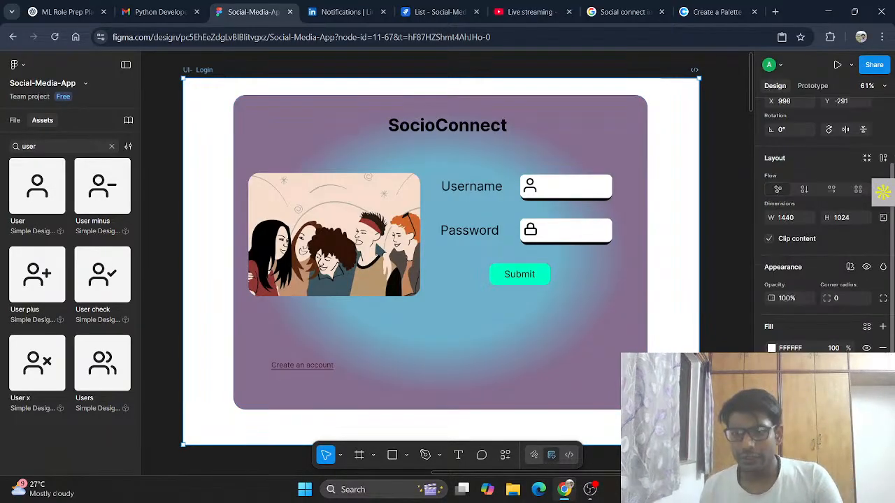
click(772, 348)
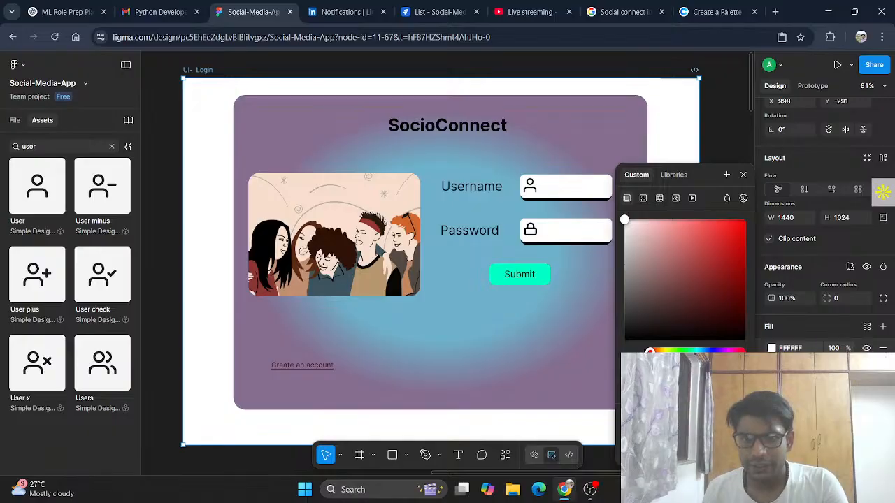
drag(679, 351, 681, 351)
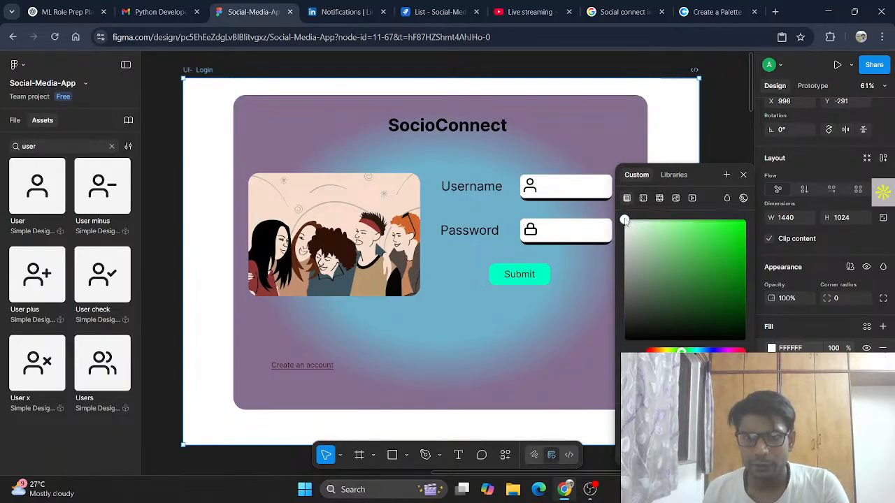
drag(624, 221, 637, 225)
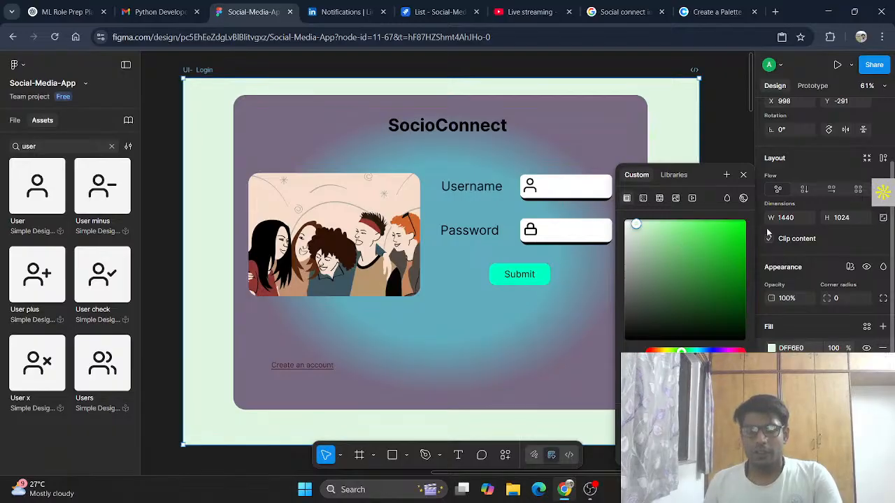
click(743, 175)
click(729, 233)
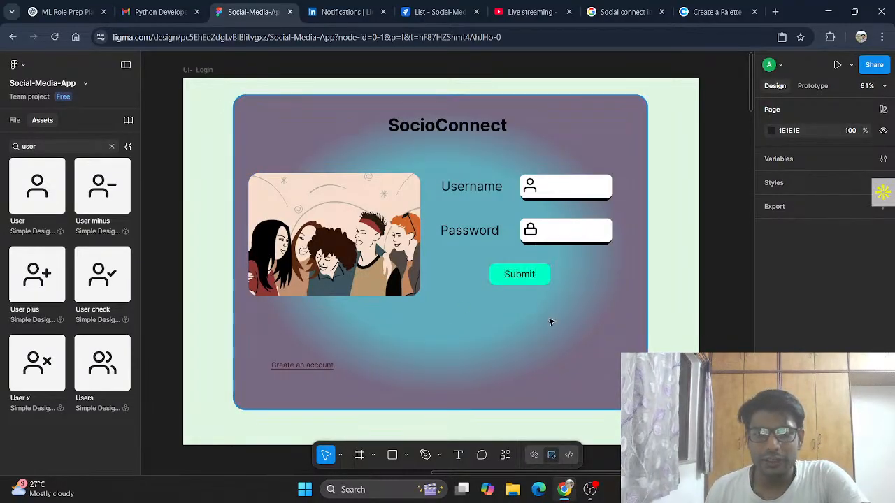
- Add a stroke to the Submit button in near-black 0E0A0A at 90% opacity
click(542, 283)
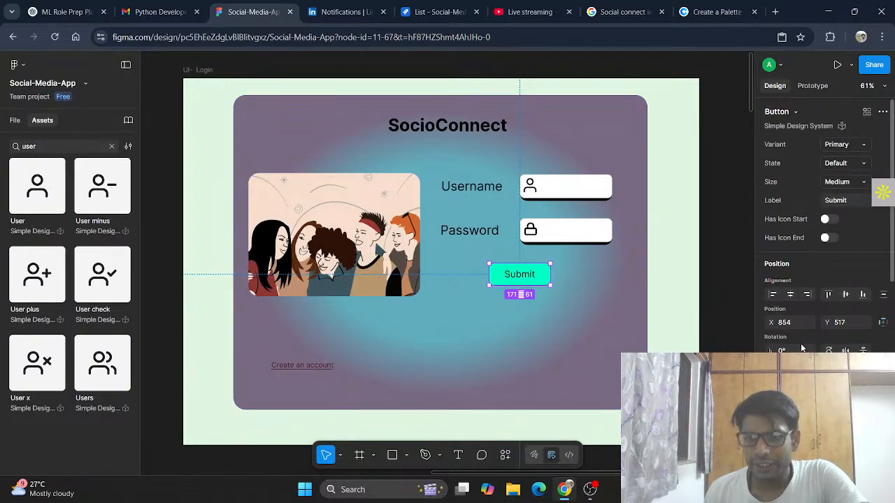
scroll(799, 350, down, 5)
scroll(799, 350, down, 3)
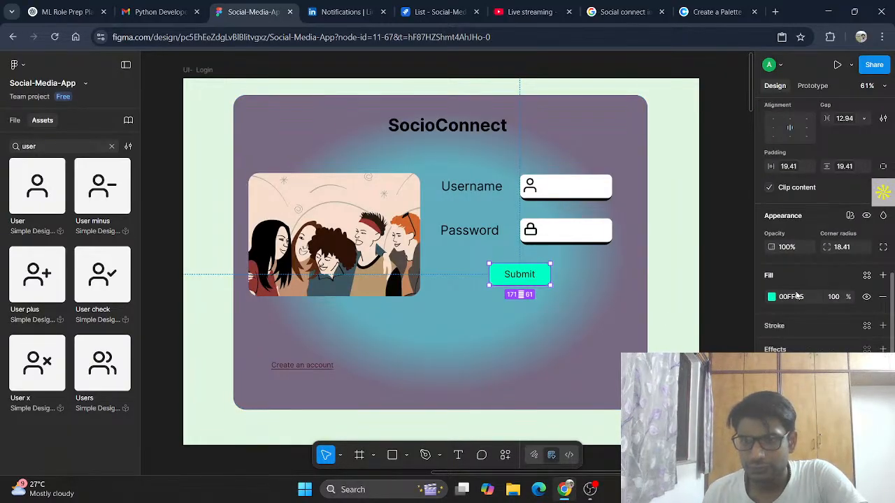
click(791, 327)
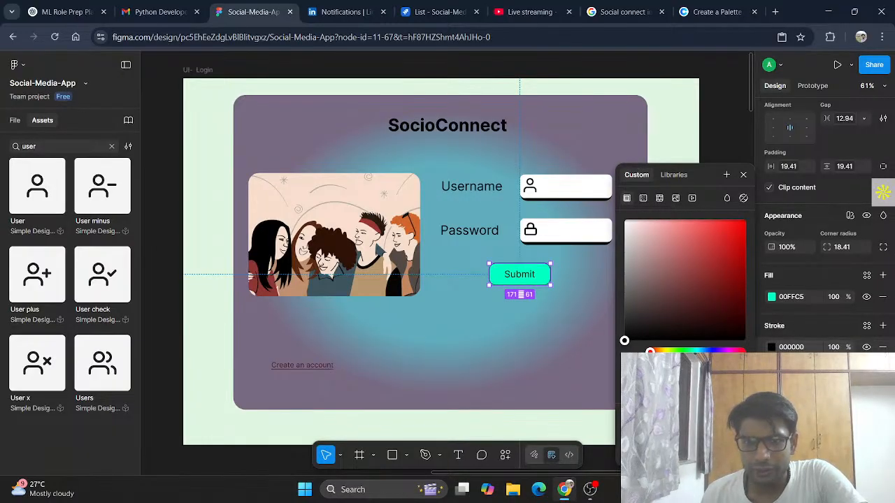
drag(741, 368, 732, 368)
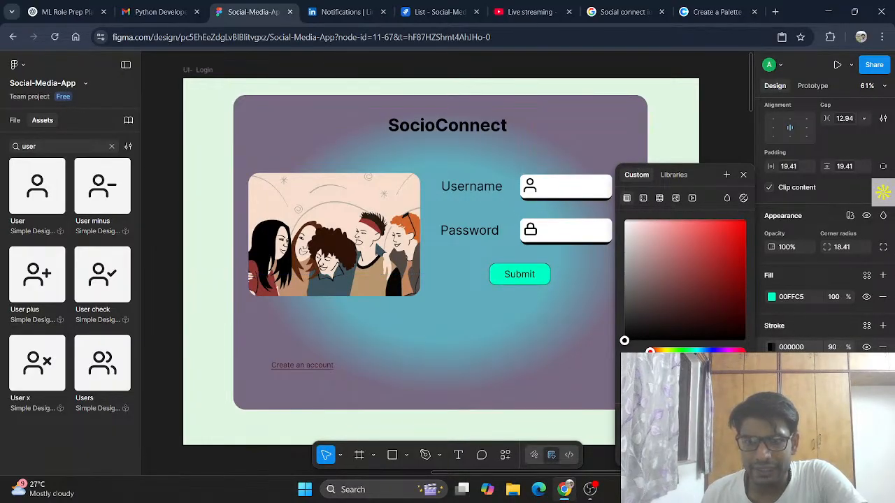
drag(625, 342, 656, 335)
- Thicken the Submit button's stroke along its bottom edge and select the Password input box to compare its stroke
click(820, 376)
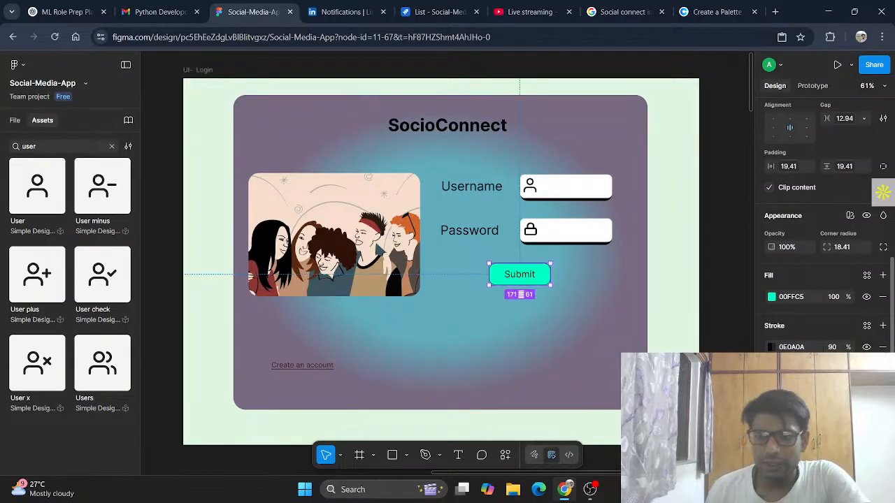
key(Up)
key(Up)
key(Up)
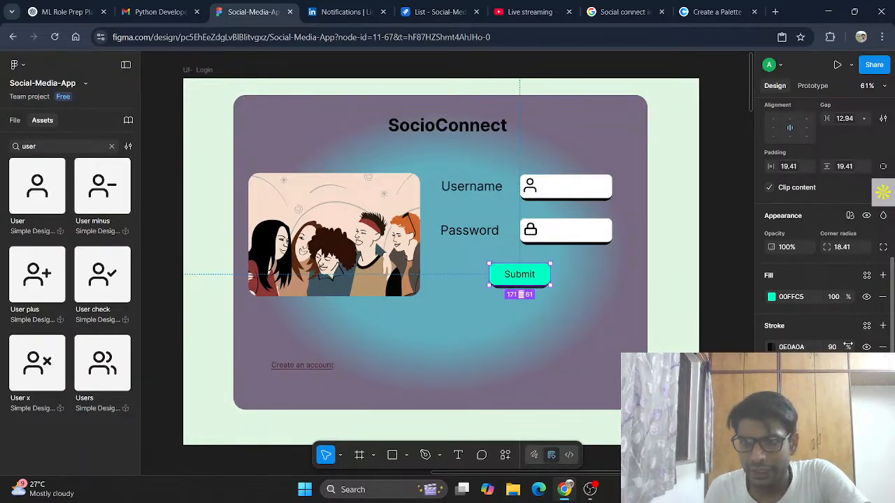
click(585, 239)
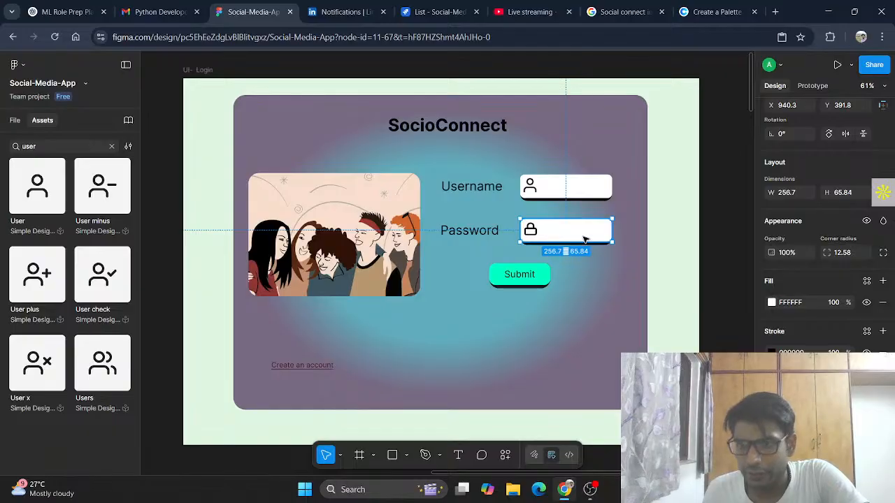
- Set the Submit button's stroke weight to 8 and shift the button slightly to X 866, Y 515
click(586, 193)
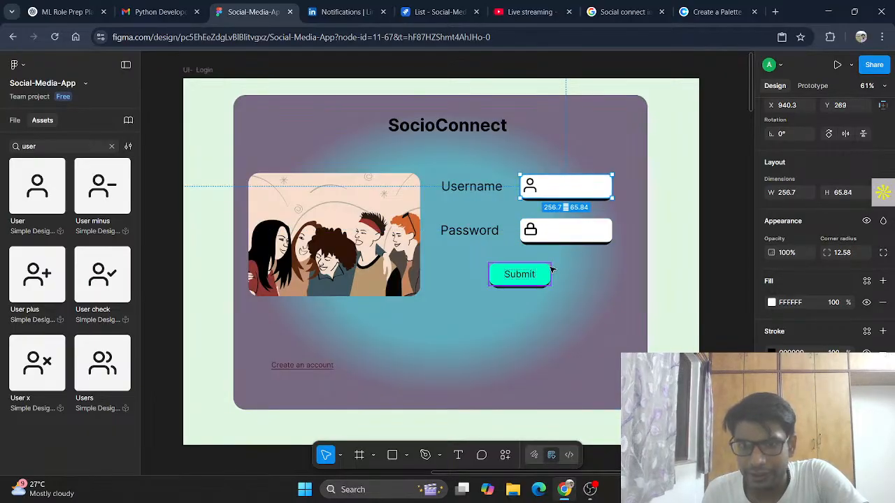
click(539, 280)
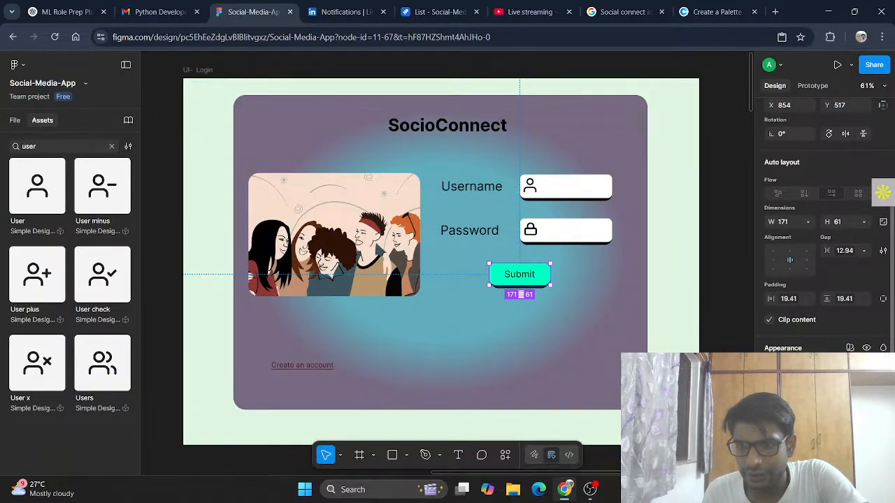
scroll(882, 192, down, 3)
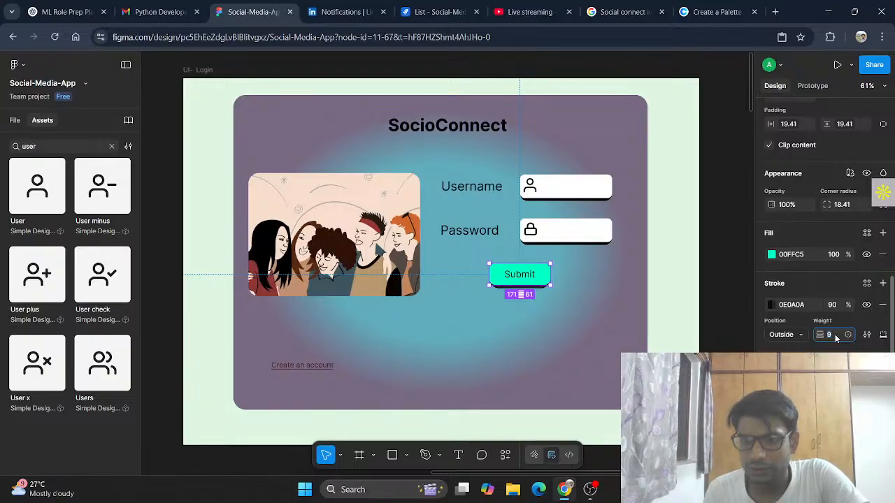
text(8)
key(Return)
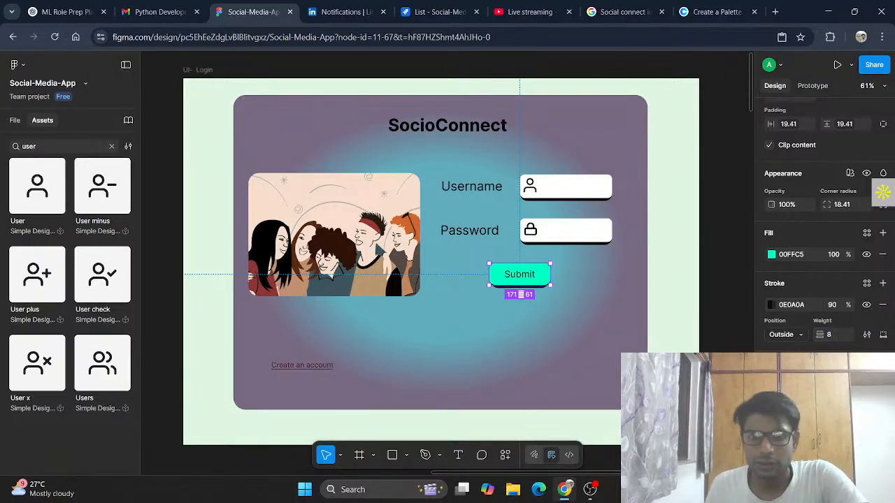
click(719, 256)
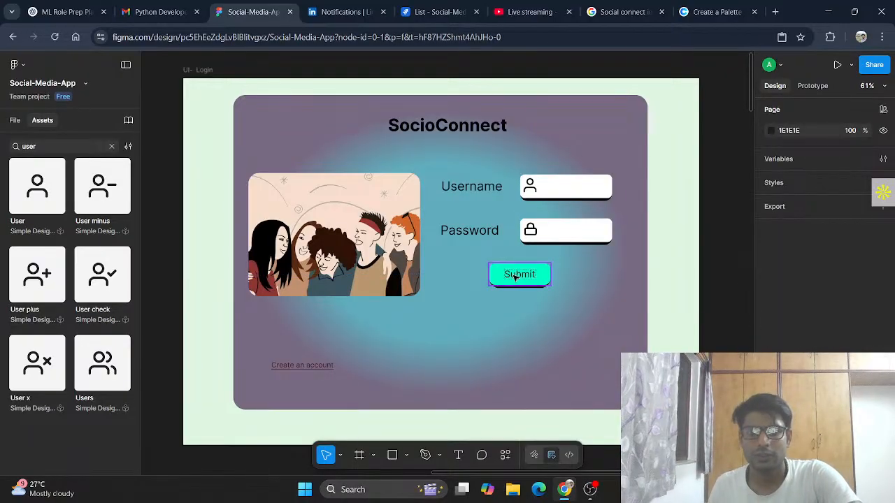
drag(541, 282, 546, 281)
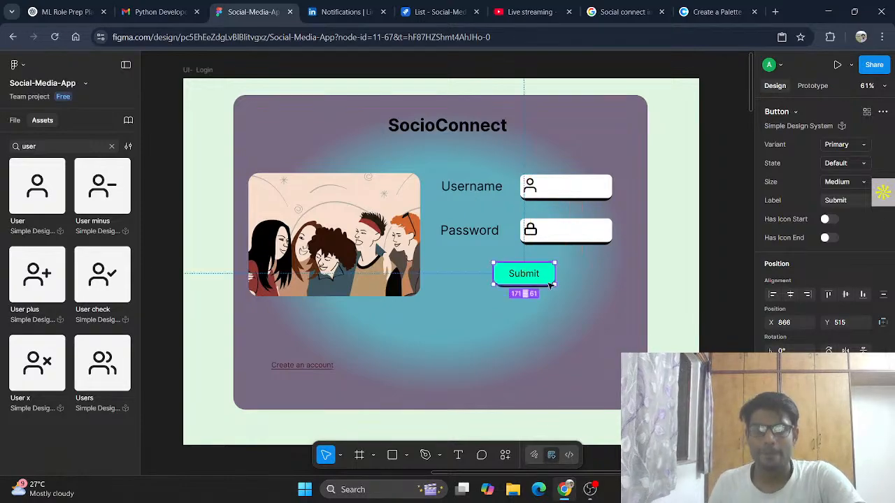
click(725, 310)
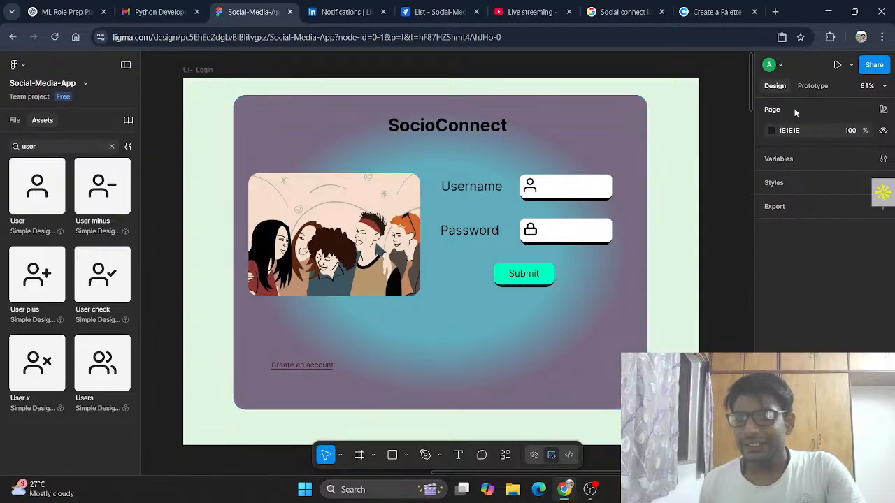
- Try pattern, image, video and linear gradient fills on the card, and return it to the radial gradient
click(605, 152)
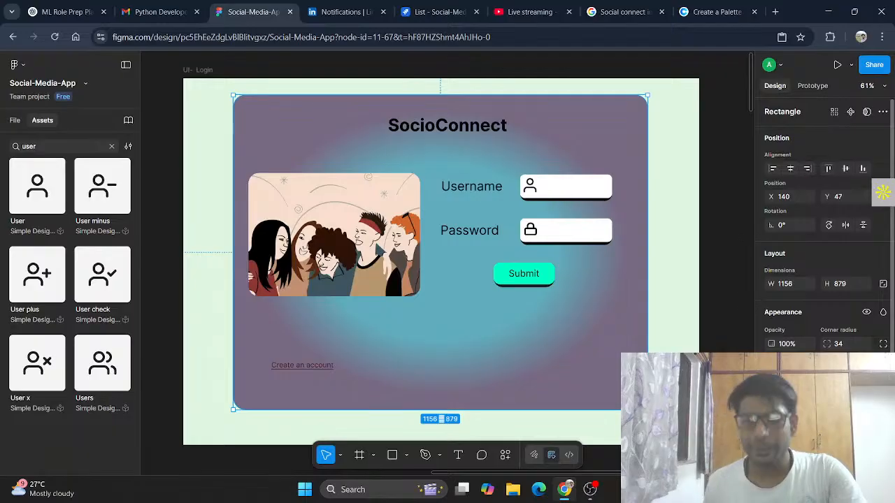
click(772, 393)
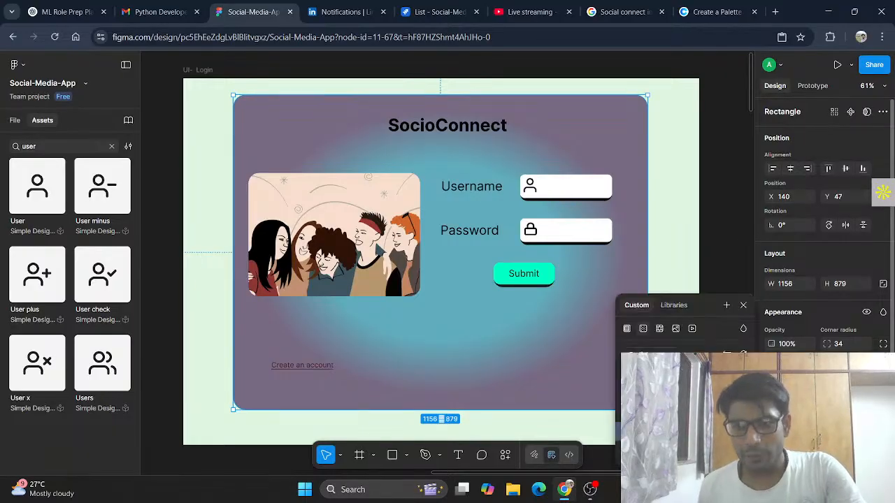
click(660, 328)
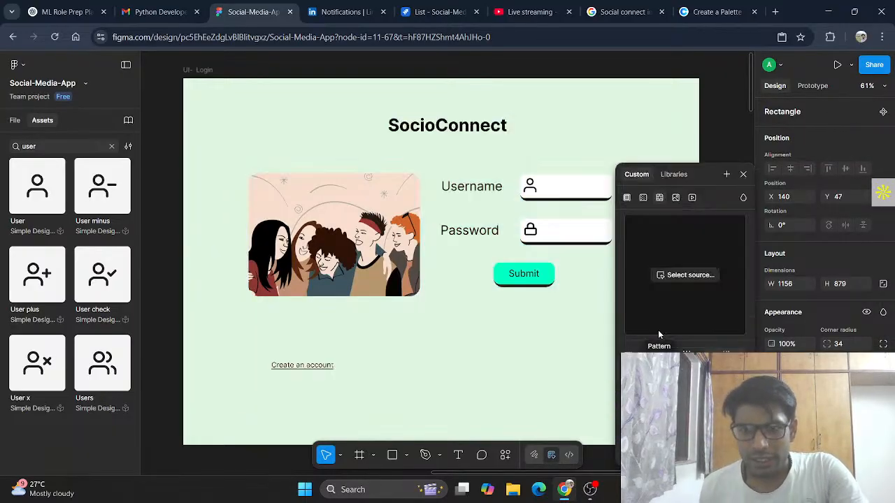
click(676, 197)
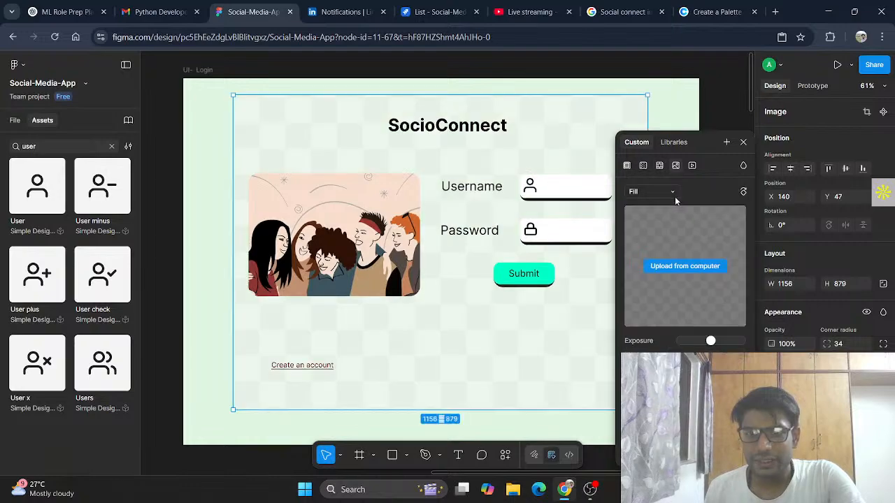
click(692, 166)
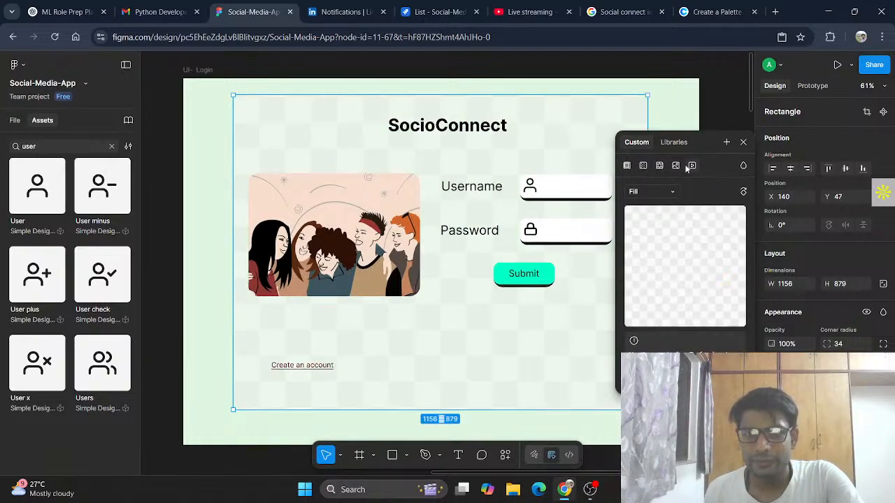
click(644, 166)
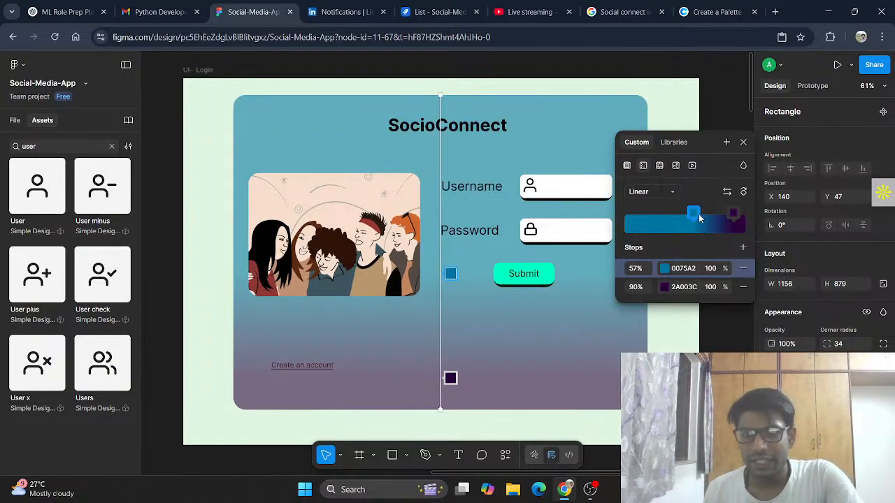
click(671, 192)
click(660, 205)
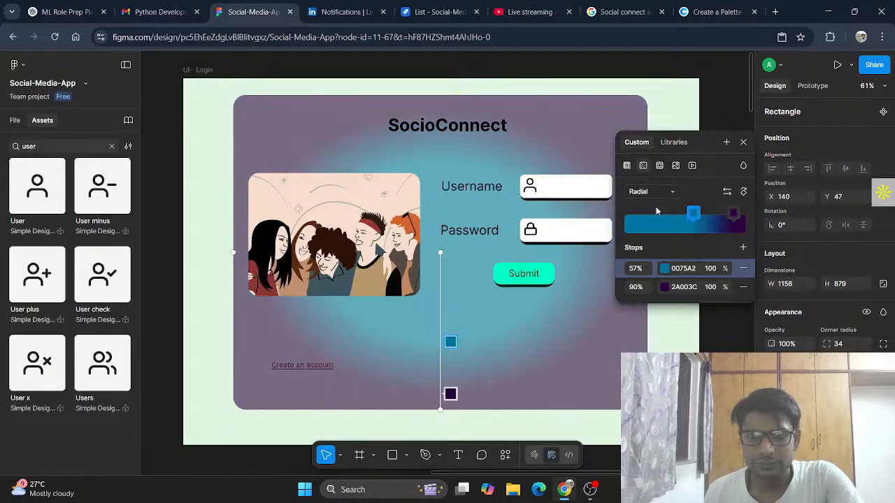
click(743, 142)
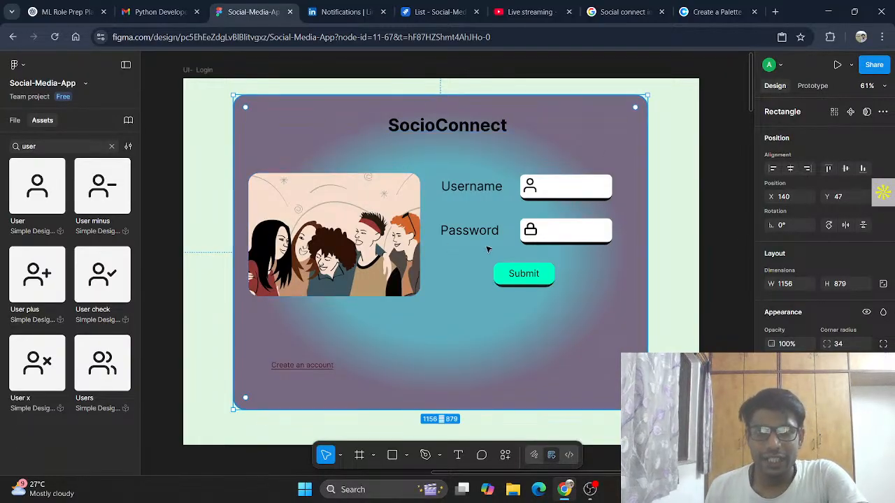
- Widen the Username and Password input boxes to 274 each
click(609, 188)
drag(613, 188, 619, 187)
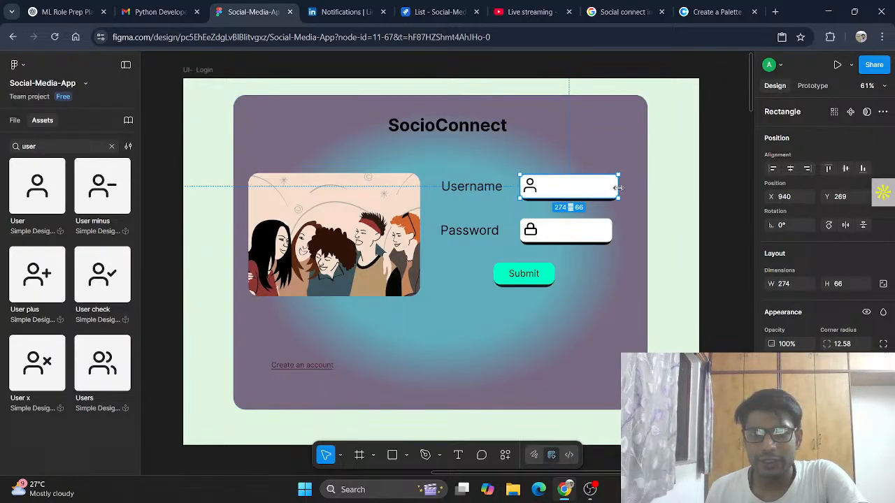
click(612, 234)
drag(613, 234, 618, 235)
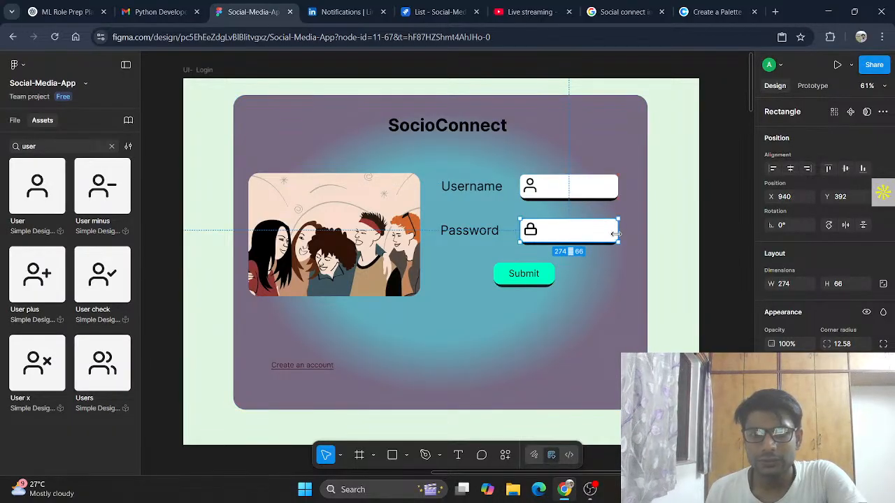
click(723, 294)
- Scale the "Create an account" text up to about 227 × 38
scroll(553, 221, down, 1)
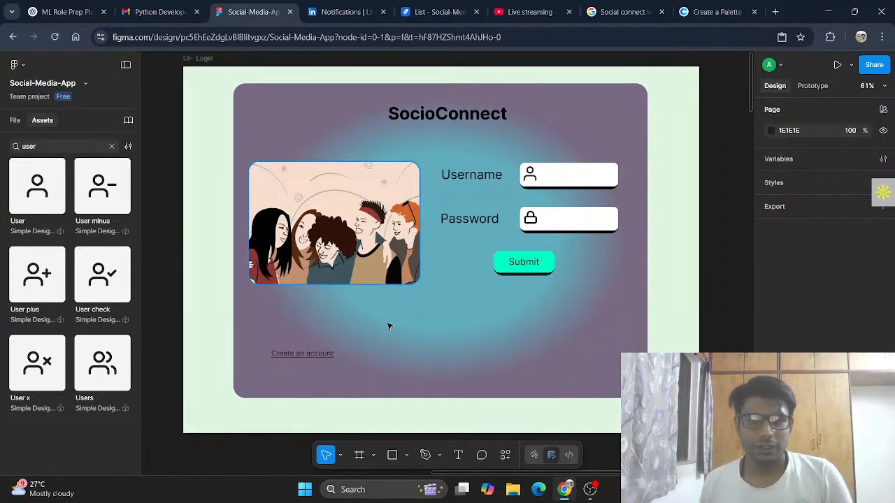
click(308, 353)
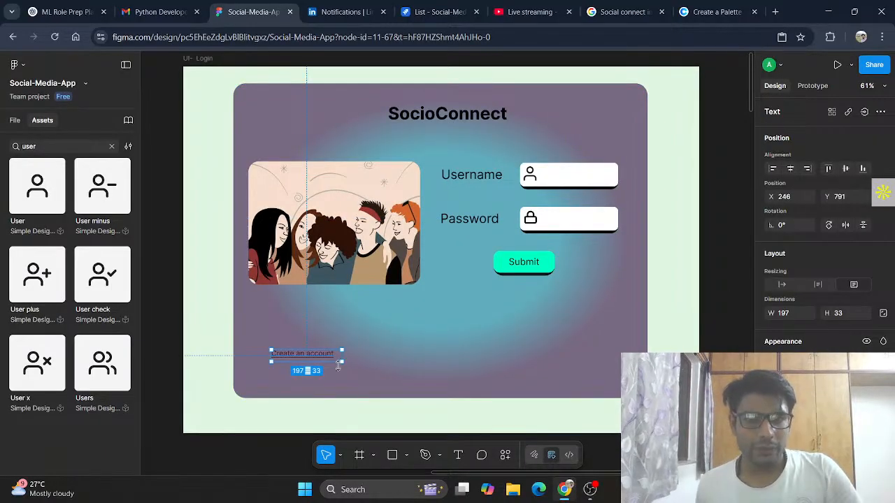
click(340, 455)
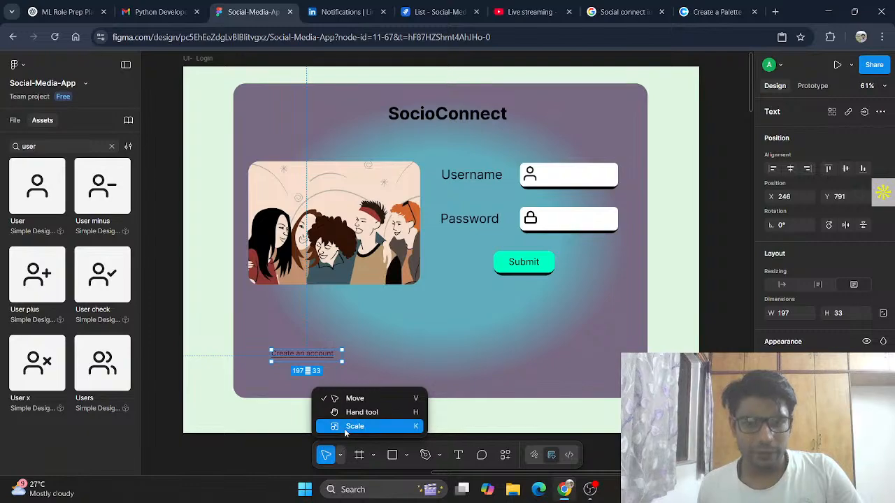
click(346, 427)
mouse_move(342, 361)
mouse_down()
mouse_move(357, 365)
mouse_move(349, 362)
mouse_up()
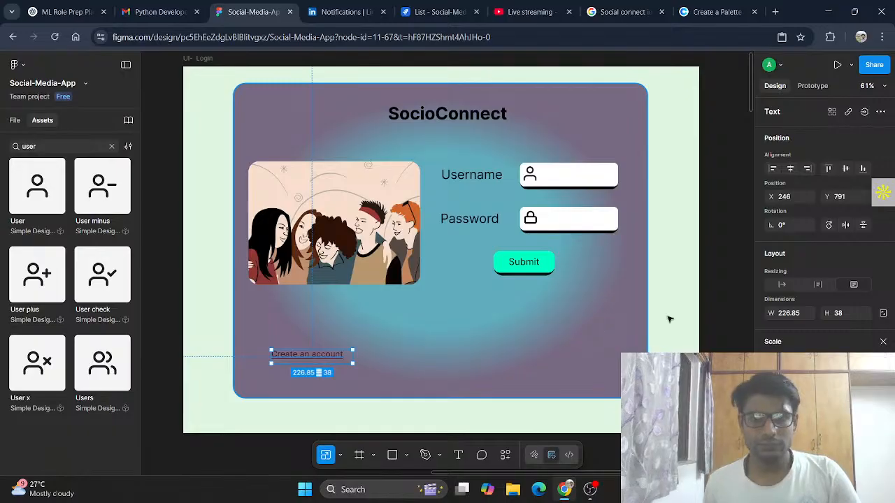
click(714, 310)
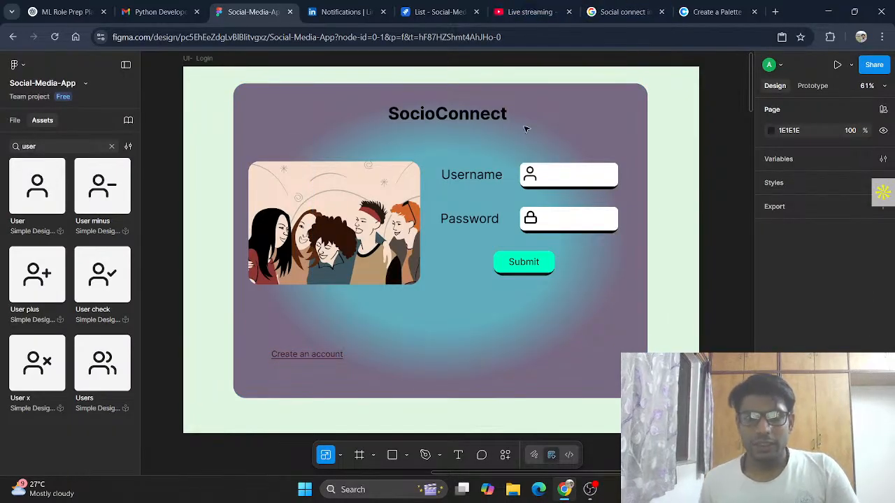
- Move the Submit button down to X 858, Y 564, and draw a small rectangle about 34 × 31 below the Password label
drag(545, 273, 544, 284)
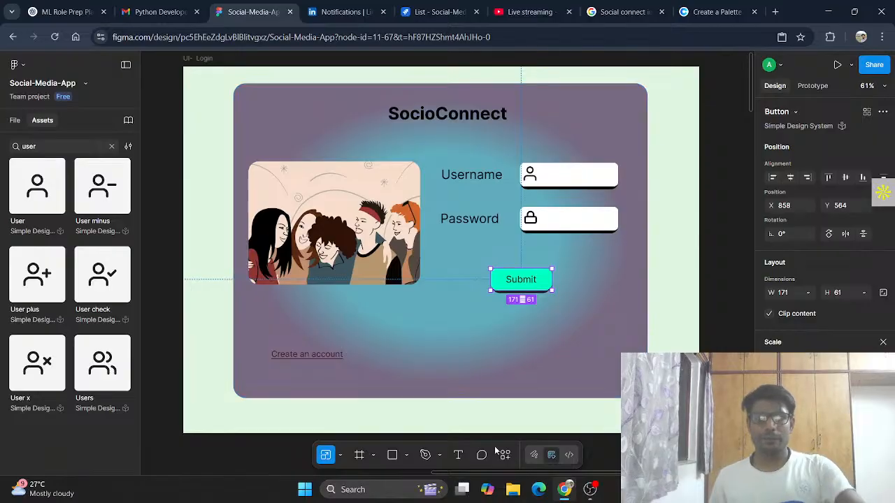
click(394, 456)
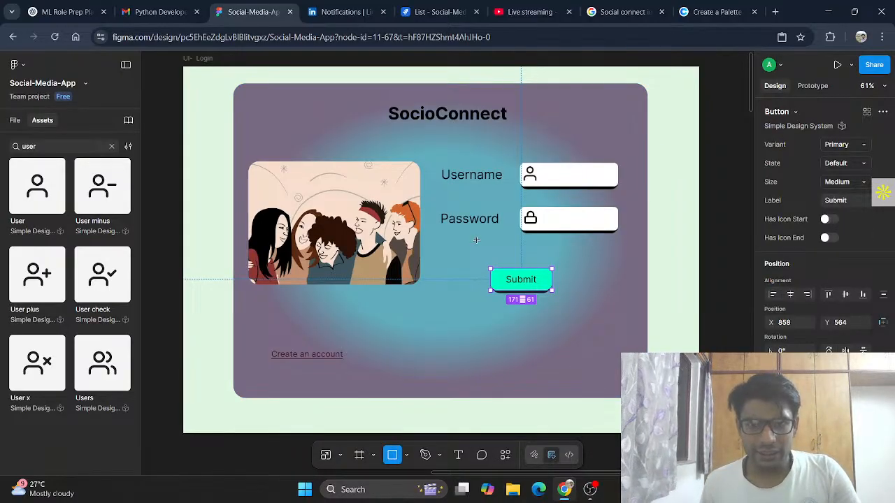
mouse_move(477, 241)
mouse_down()
mouse_move(497, 259)
mouse_move(479, 253)
mouse_up()
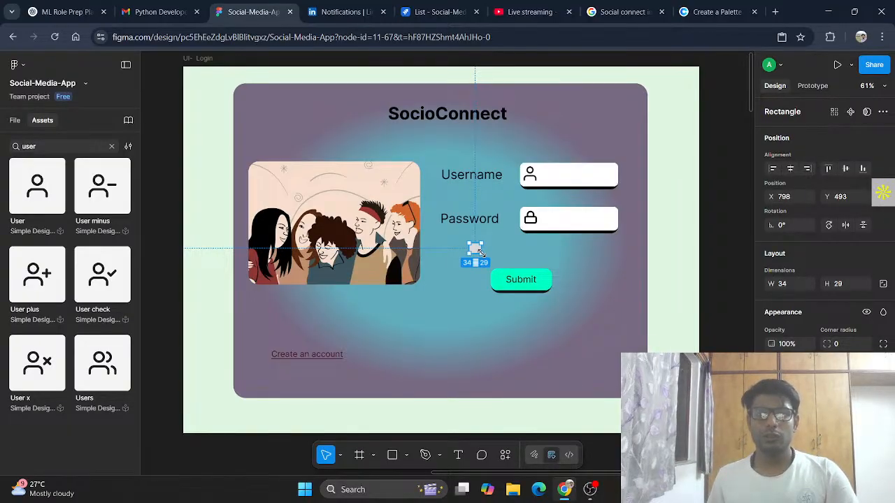
drag(480, 253, 480, 255)
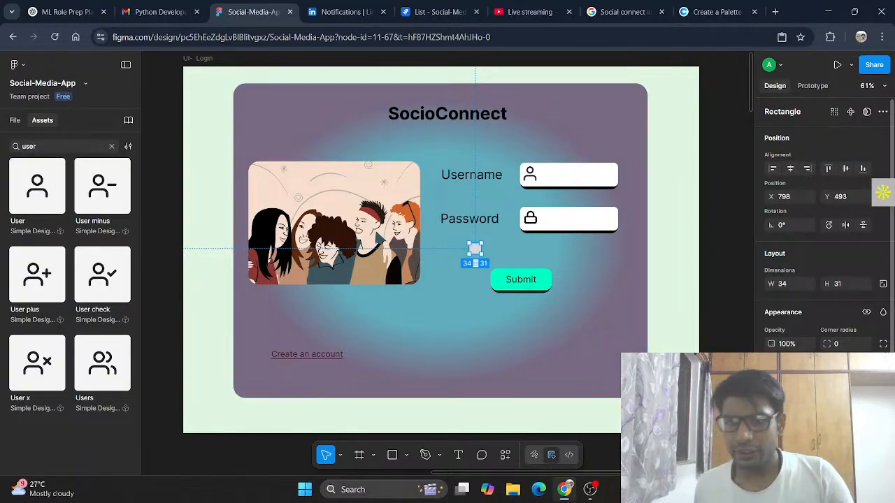
- Fill the small rectangle with white FFFFFF sampled from the Password input box
click(772, 393)
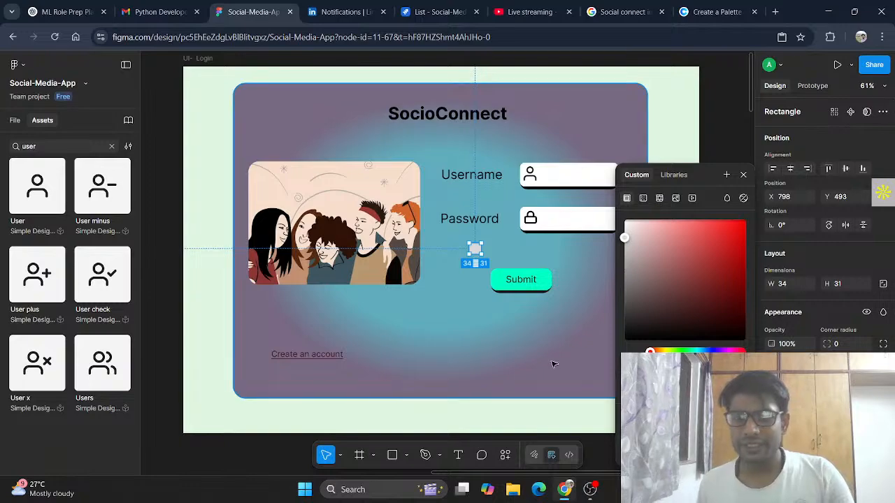
key(i)
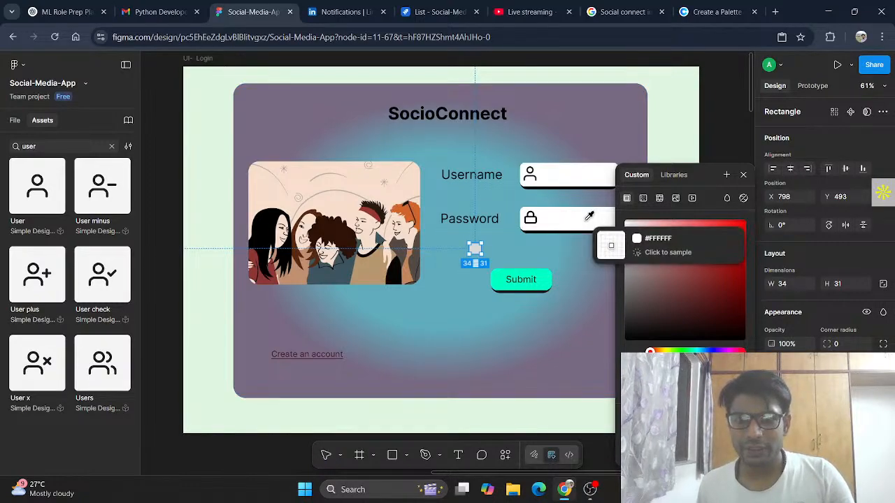
click(587, 221)
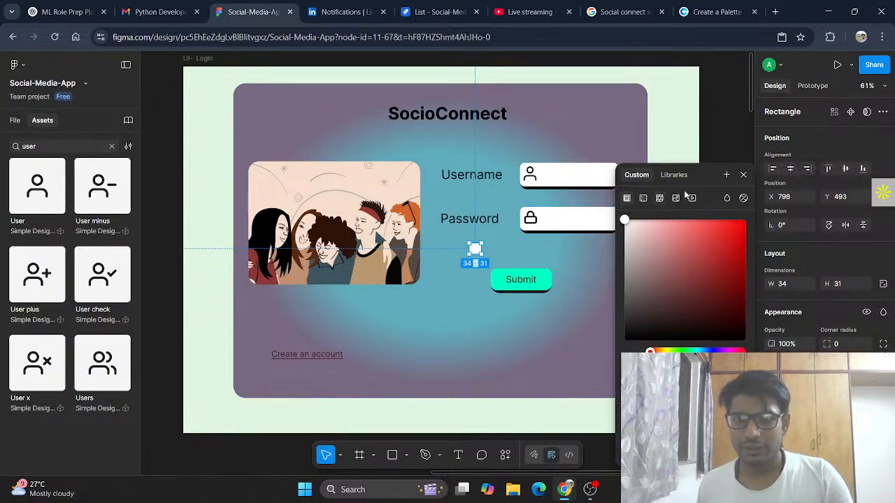
click(744, 175)
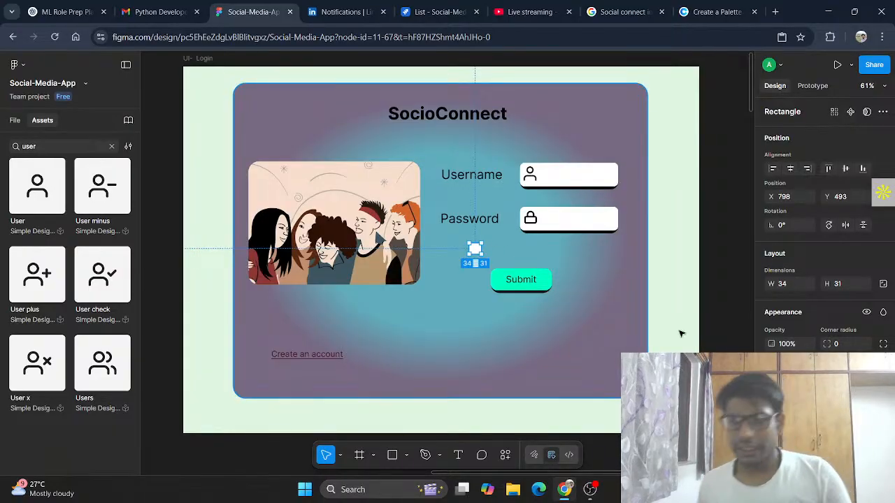
- Add a black 000000 stroke to the small rectangle, limit it to the bottom edge and reduce its weight
scroll(811, 279, down, 1)
click(771, 336)
scroll(811, 335, down, 1)
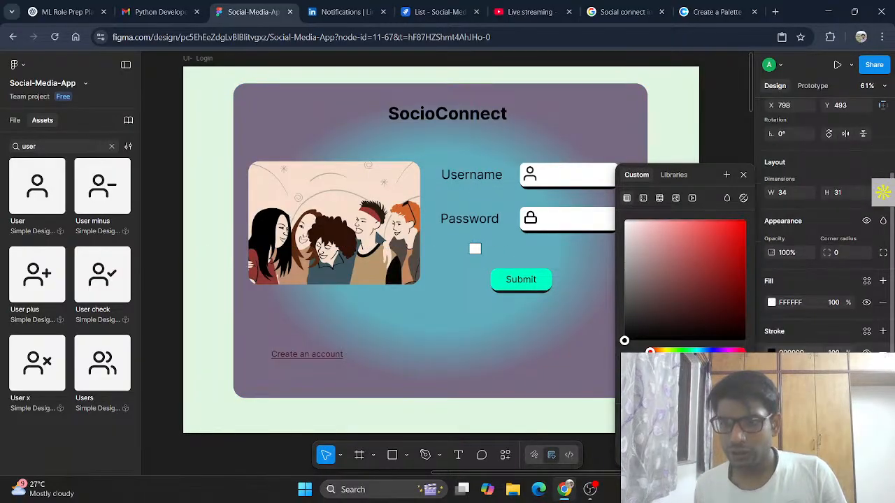
key(Escape)
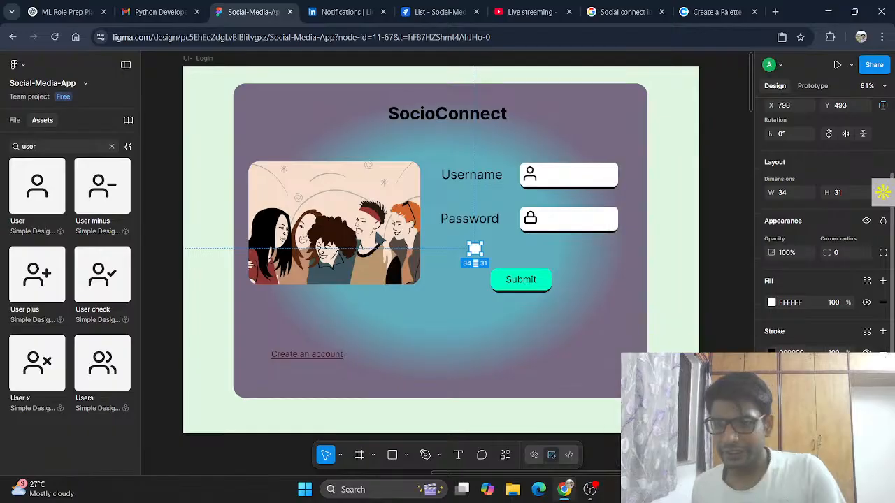
key(Return)
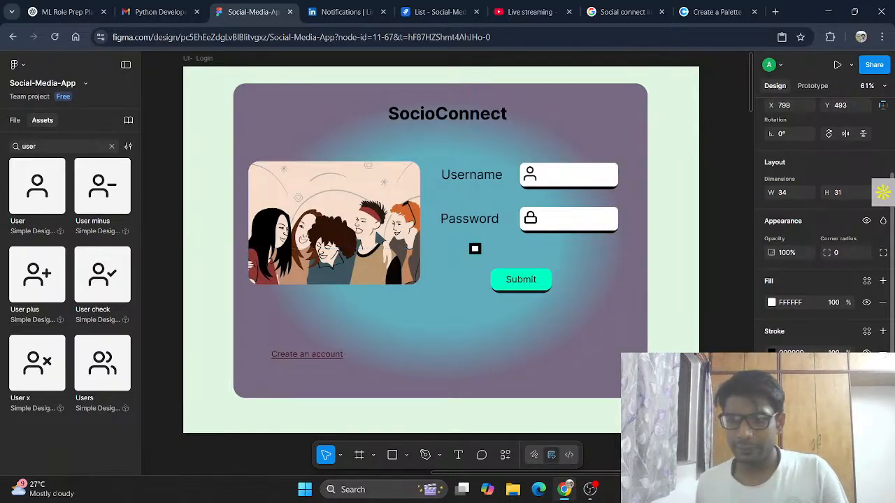
click(848, 425)
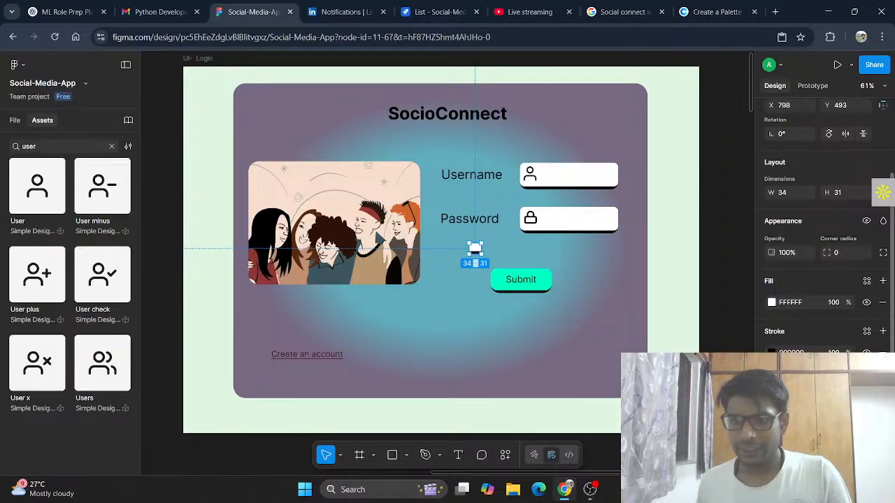
key(Return)
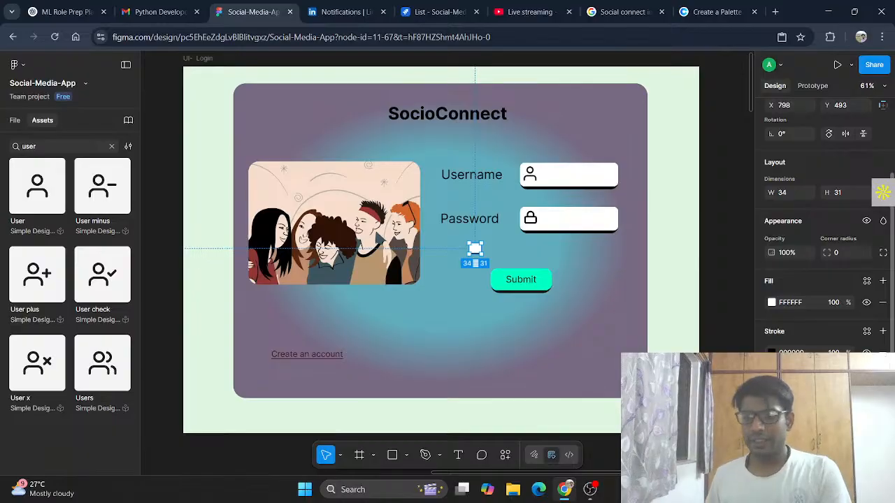
- Add a text box about 210 × 44 beside the small checkbox, reading "Remember Me"
key(Return)
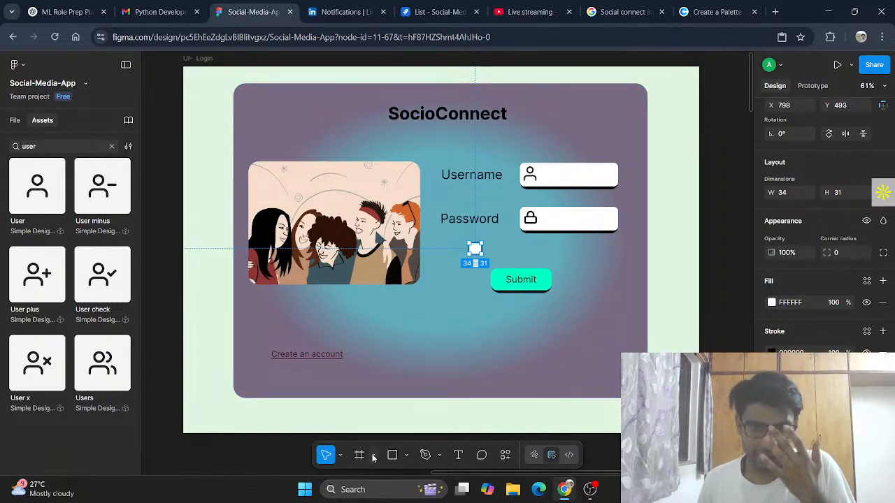
click(459, 456)
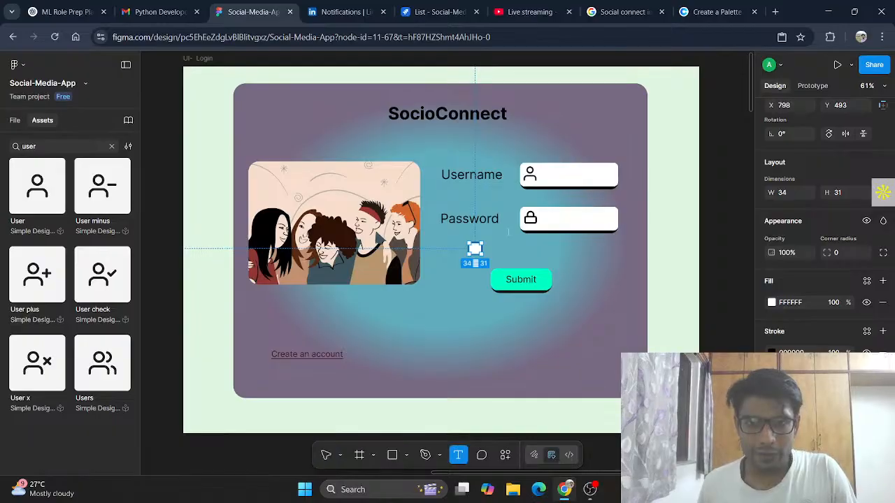
drag(498, 242, 573, 258)
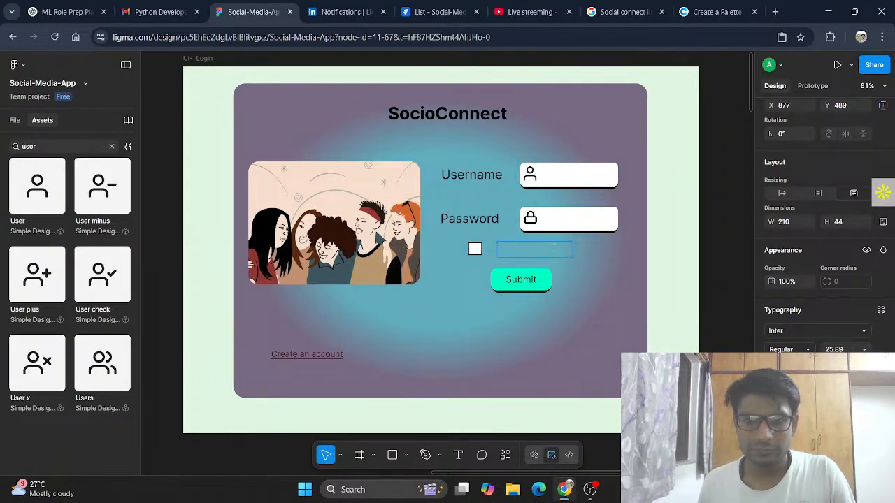
text(Remem)
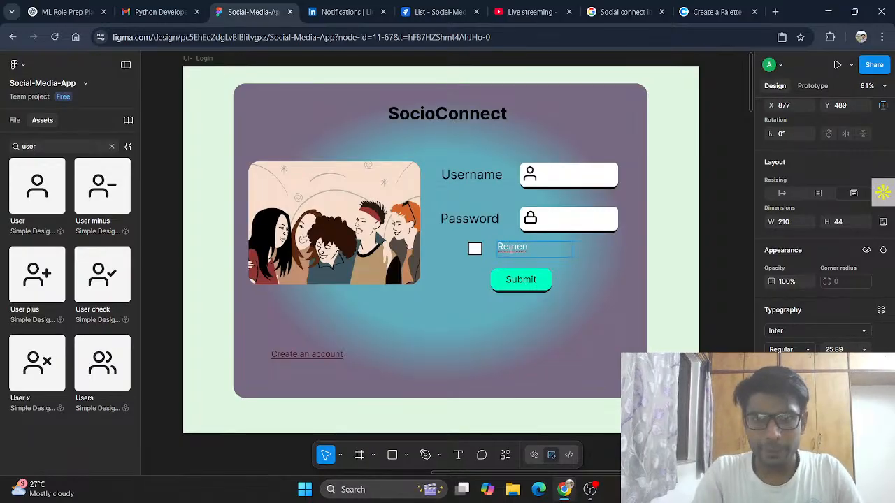
text(mber)
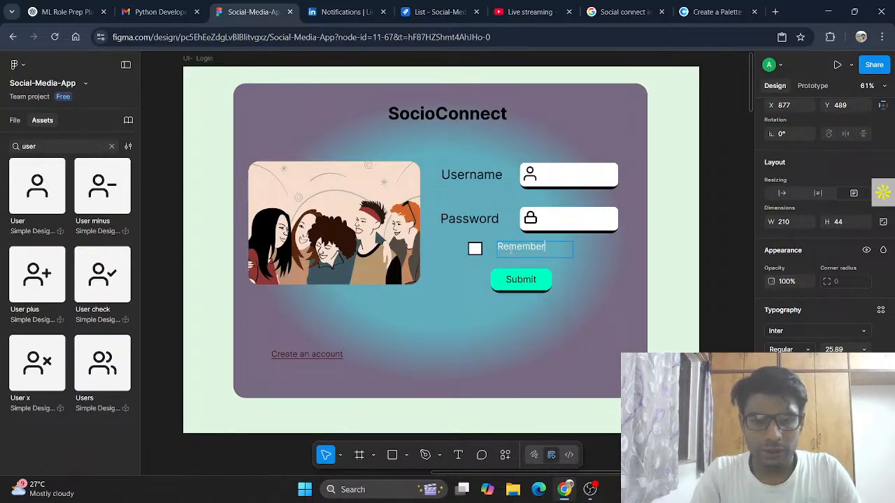
text( Me)
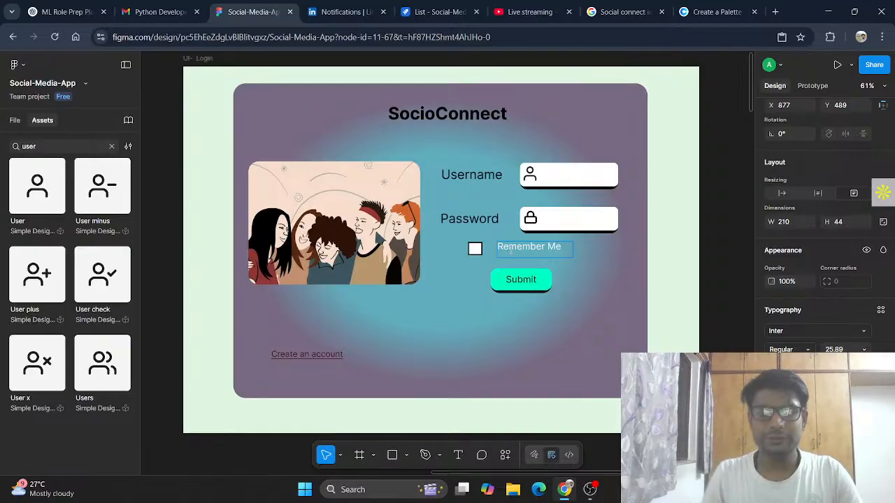
- Change the color of the whole "Remember Me" text to black
key(shift+Left)
key(shift+Left)
key(shift+Left)
key(shift+Left)
key(shift+Left)
key(shift+Left)
key(shift+Left)
key(shift+Left)
key(shift+Left)
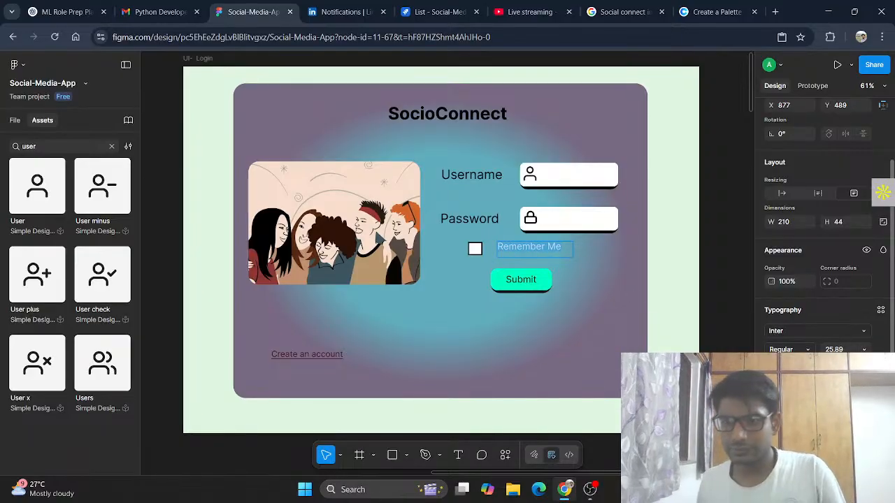
click(770, 455)
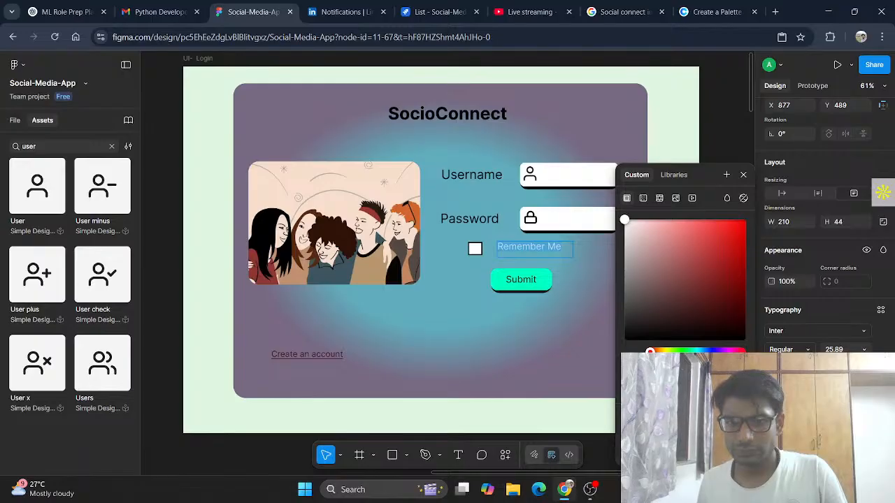
click(624, 340)
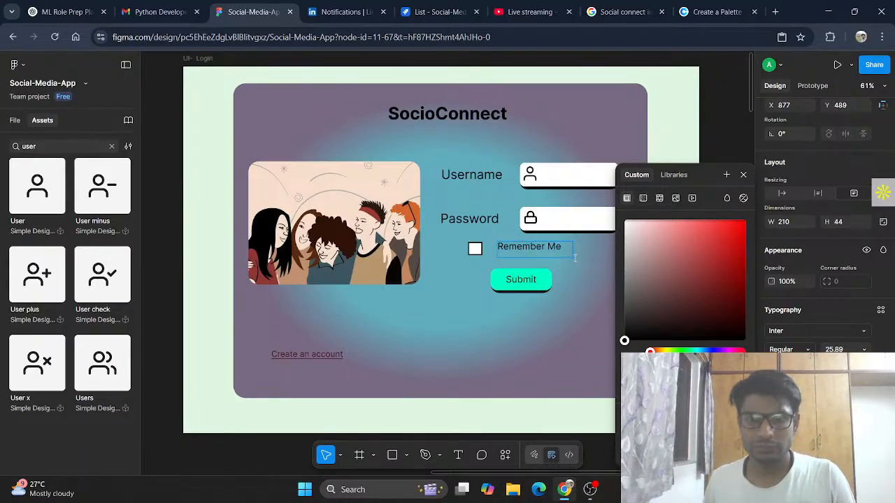
- Shrink the "Remember Me" text box to about 190 × 35, place it at about X 934, Y 490, and move the checkbox closer to it
click(575, 258)
mouse_move(574, 258)
mouse_down()
mouse_move(543, 251)
mouse_move(562, 251)
mouse_up()
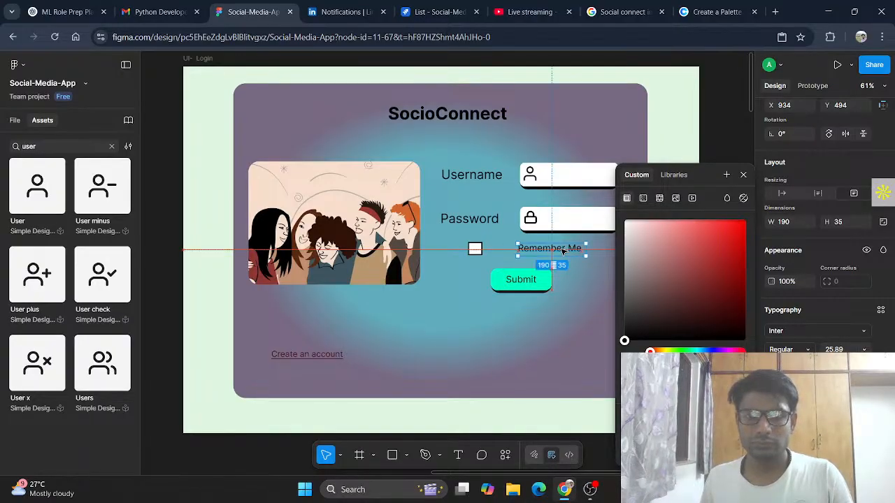
drag(480, 250, 541, 249)
click(542, 246)
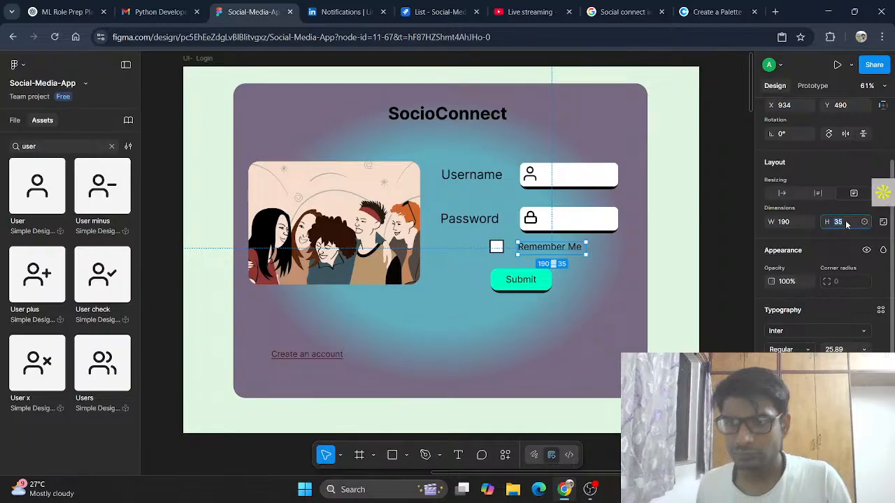
- Nudge the "Remember Me" text down to Y 492 so it lines up with the checkbox
scroll(822, 253, up, 3)
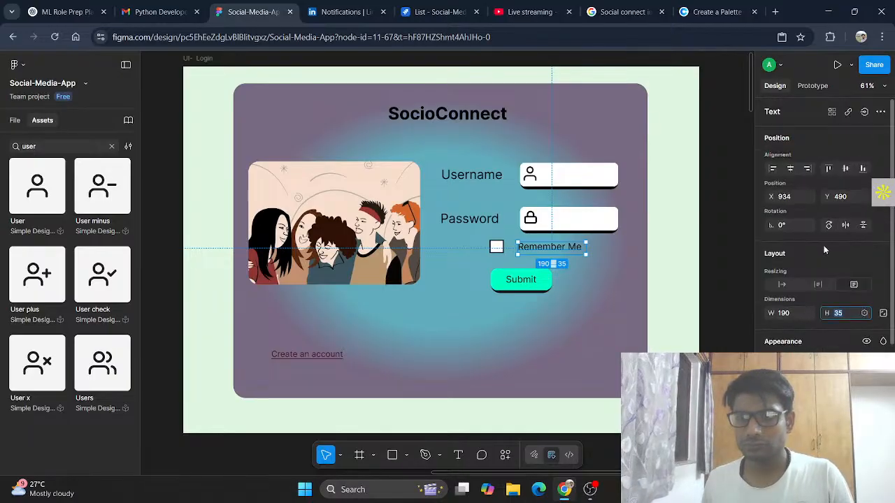
click(842, 199)
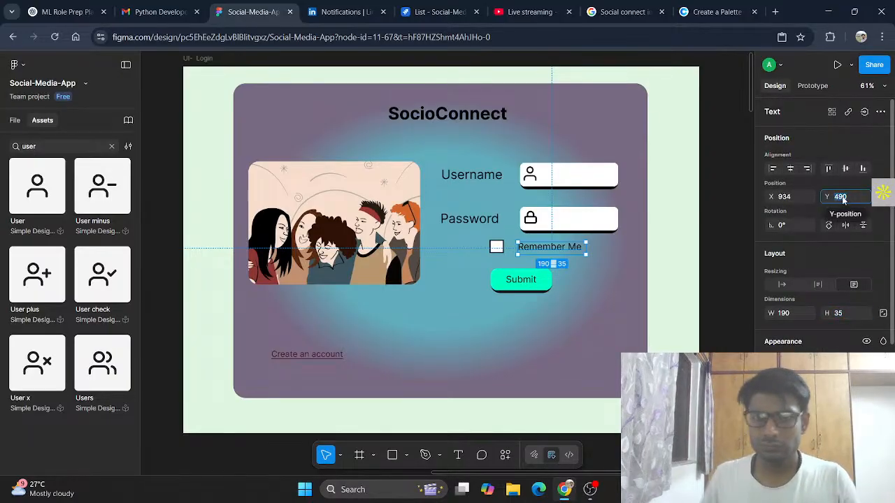
key(Up)
key(Up)
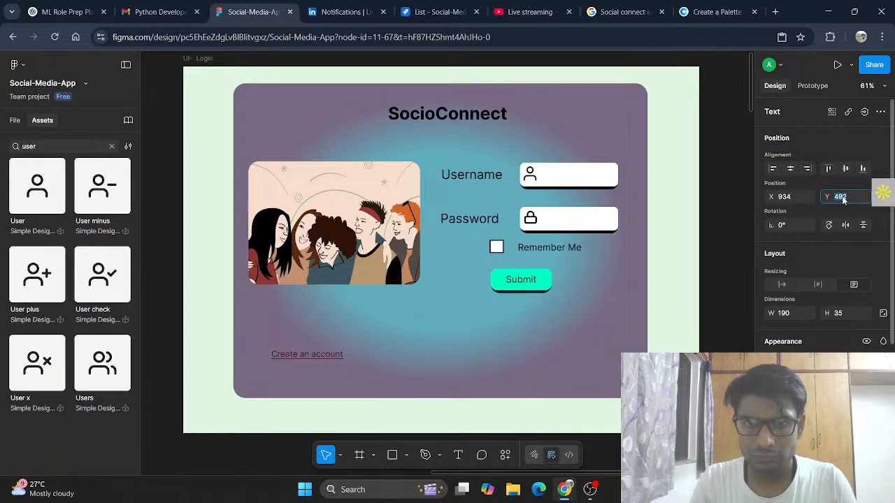
key(Down)
key(Down)
key(Up)
key(Up)
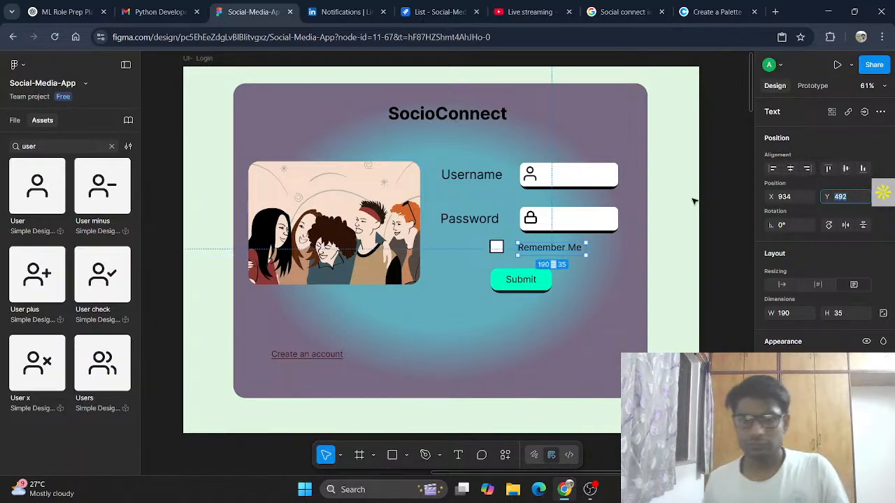
click(684, 339)
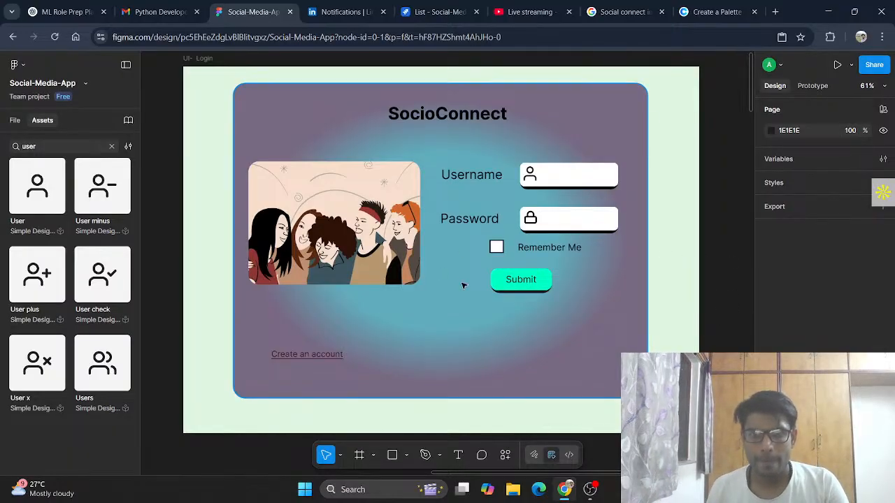
- Move the Submit button to X 875, Y 563, and shift the checkbox and "Remember Me" text left, with the text at X 859, Y 494
click(530, 282)
drag(531, 284, 528, 286)
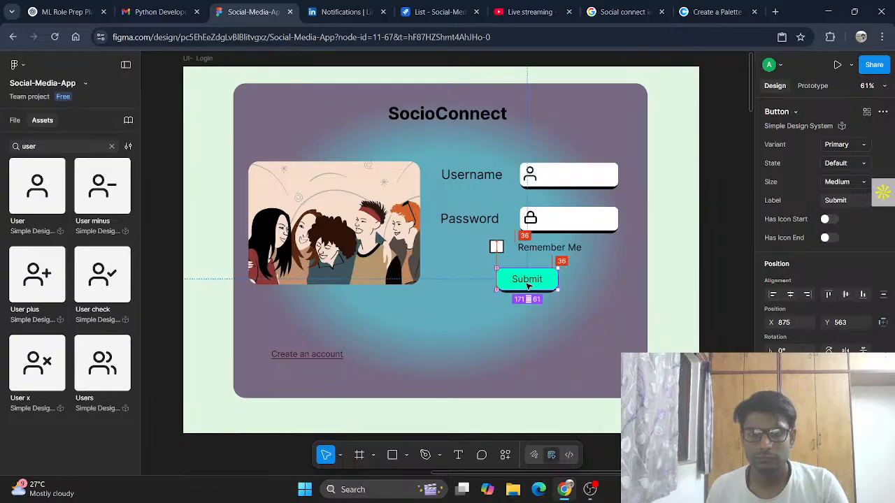
mouse_move(497, 249)
mouse_down()
mouse_move(471, 254)
mouse_move(523, 254)
mouse_move(508, 253)
mouse_up()
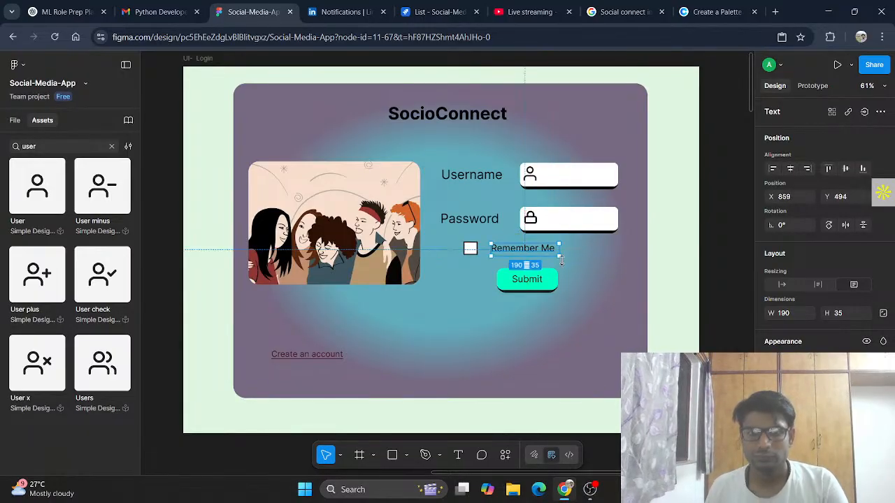
click(704, 271)
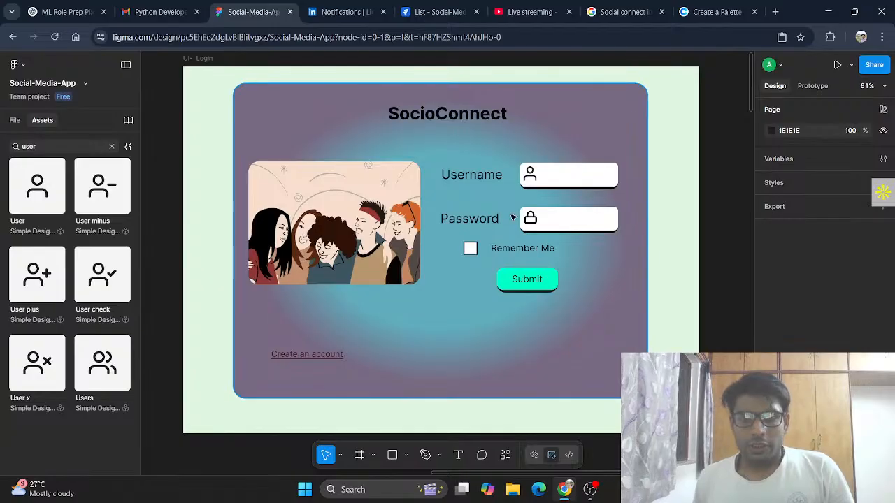
- Enlarge the group illustration to about 513 × 394 and place it at X 165, Y 255
click(381, 244)
drag(419, 281, 433, 282)
drag(380, 257, 374, 256)
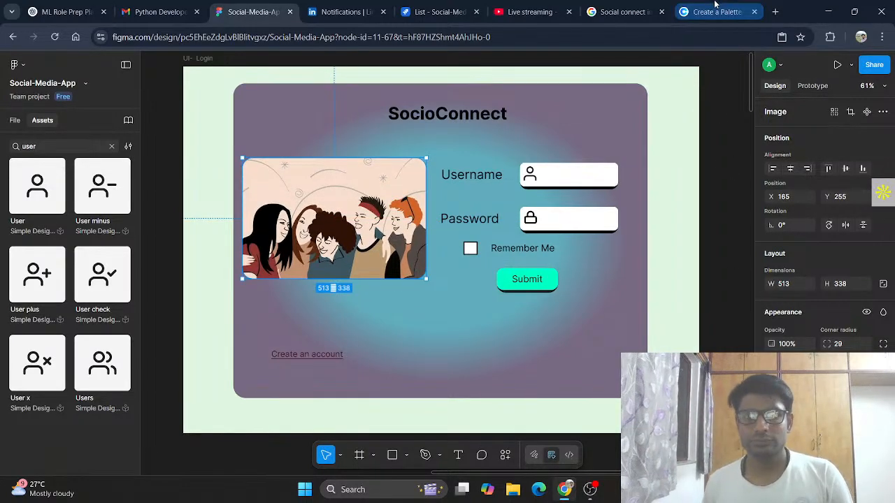
drag(343, 279, 343, 299)
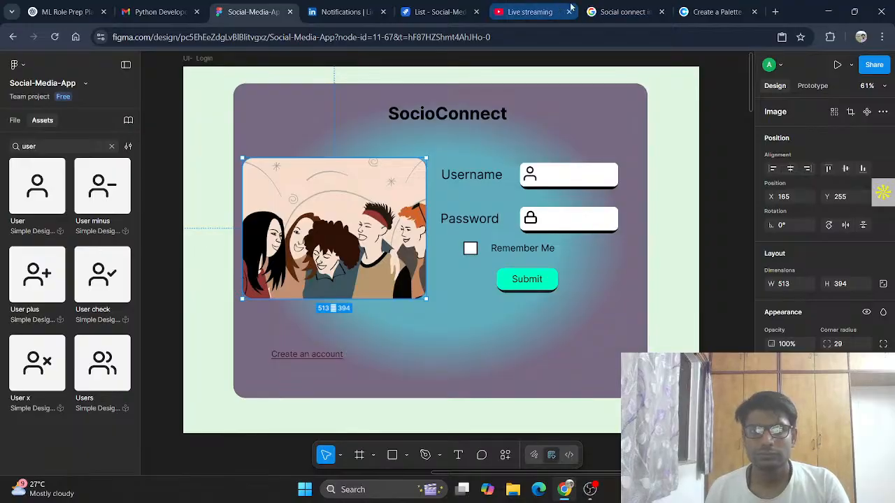
- Go back through the Google image searches to the uiCookies login page reference, examine its layout, and return to the Figma design
click(621, 10)
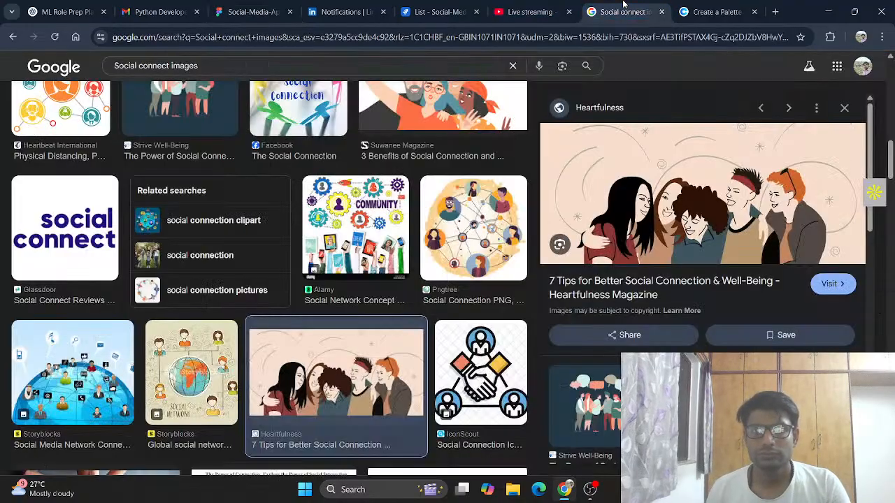
click(719, 10)
click(626, 11)
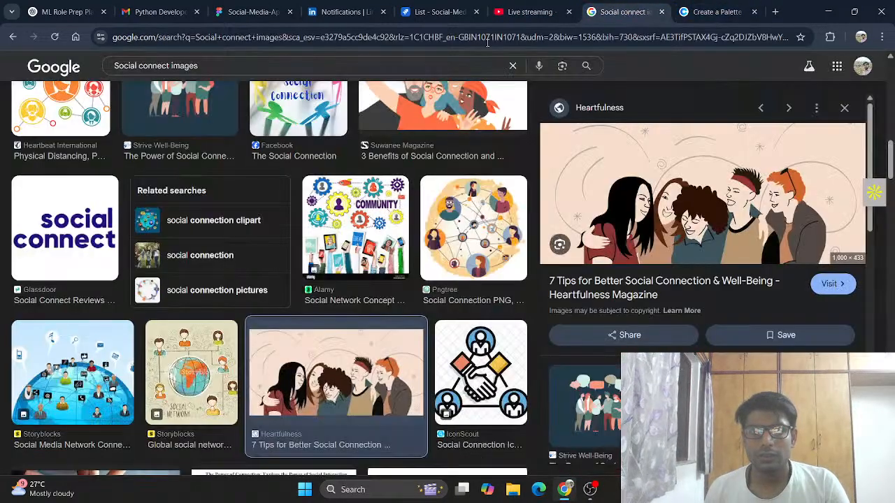
click(13, 37)
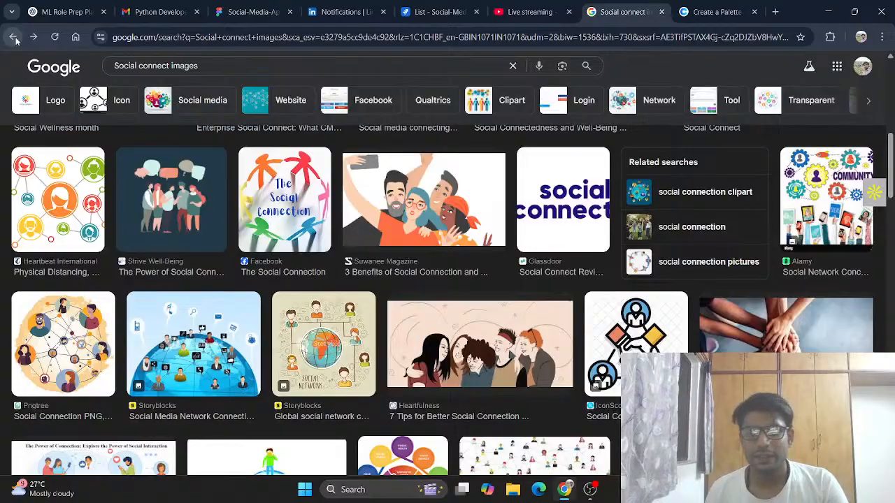
click(13, 37)
click(14, 37)
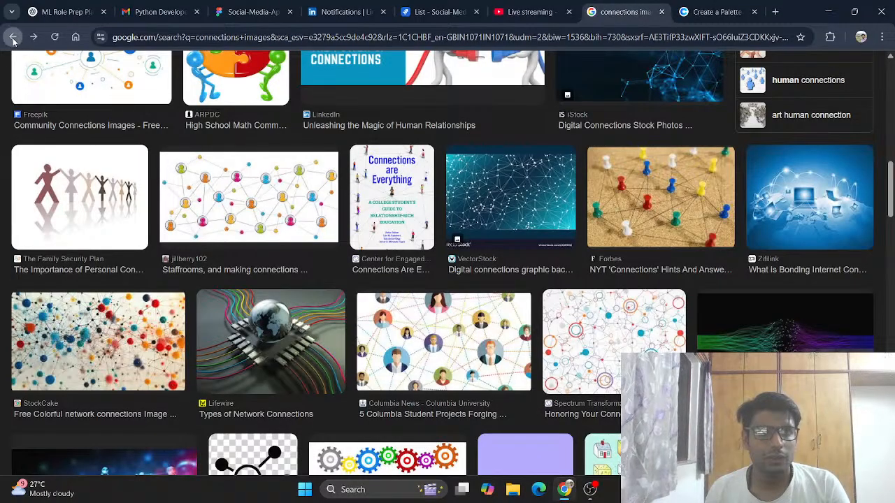
click(13, 38)
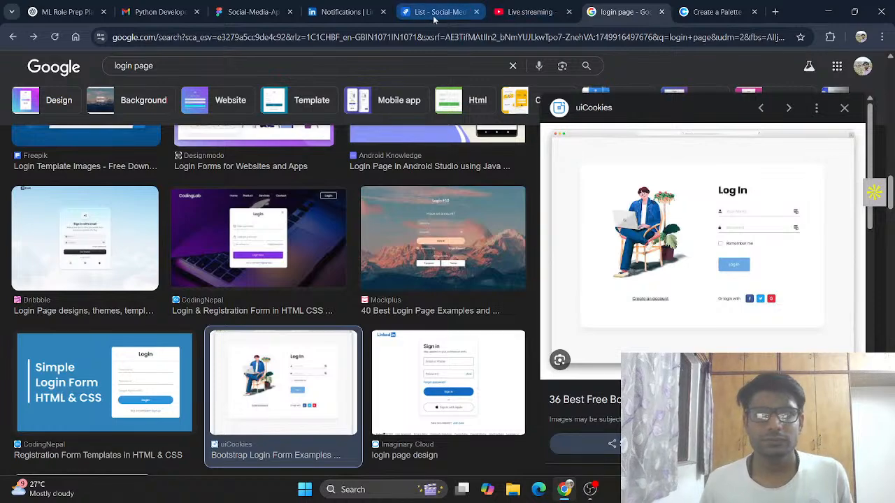
click(251, 12)
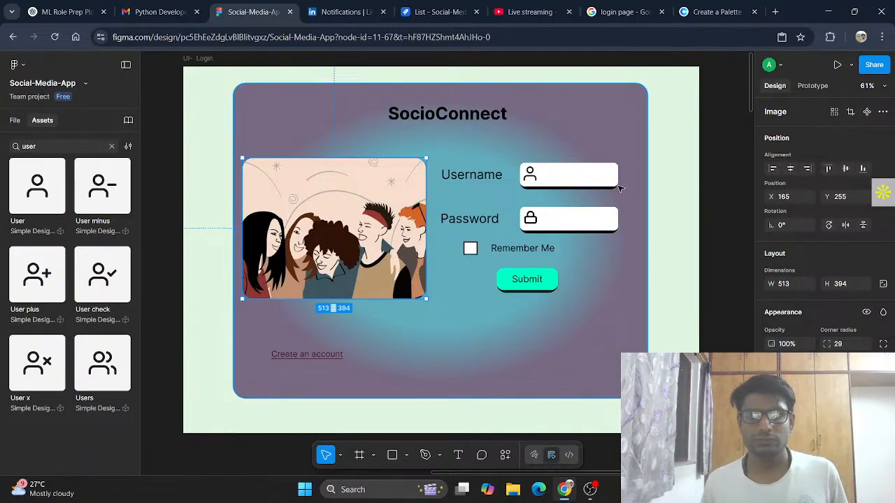
- Change the Submit button's label to "Login"
click(532, 280)
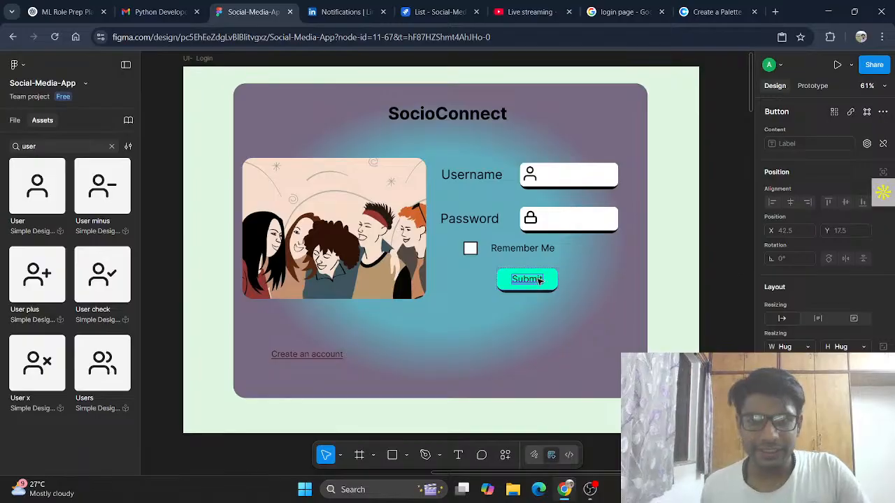
double_click(531, 281)
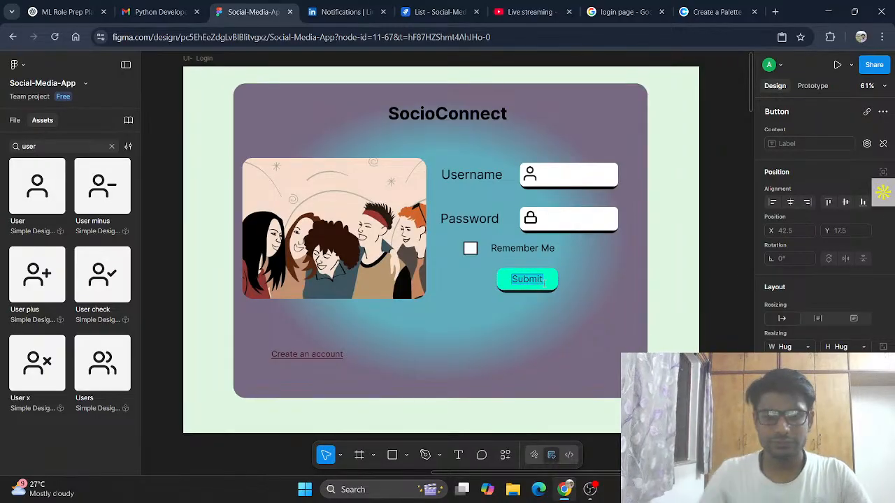
text(Logi)
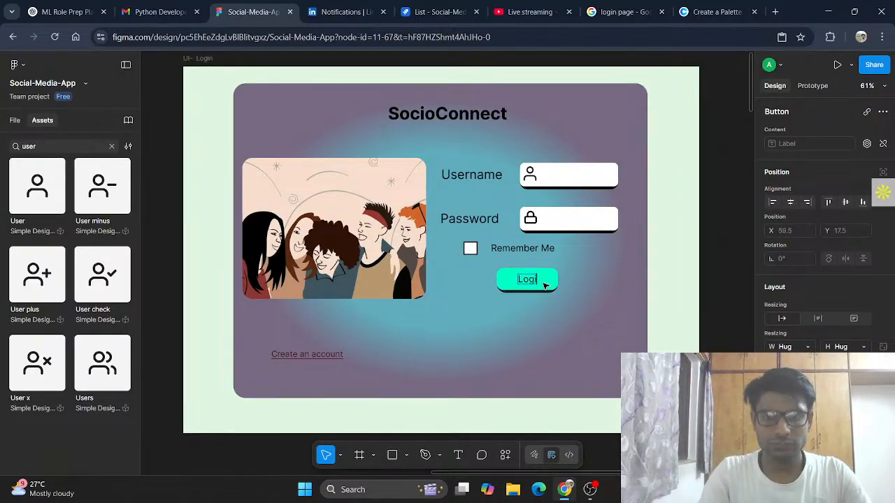
text(n)
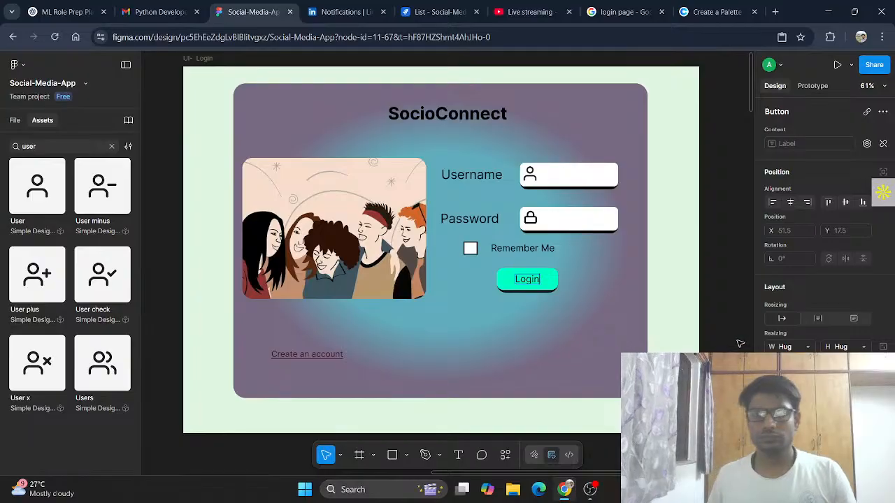
click(732, 302)
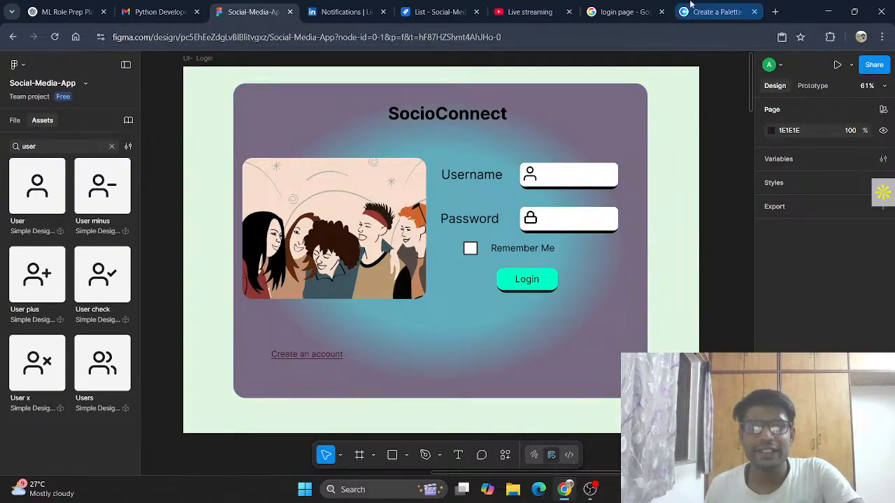
- Switch to the Jira work list and set the status of the SCRUM-9 Login task to Done
click(447, 8)
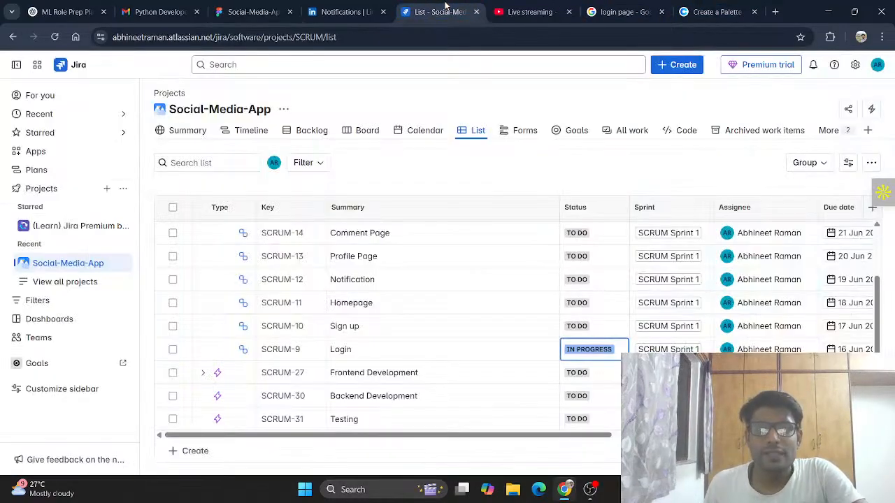
click(577, 349)
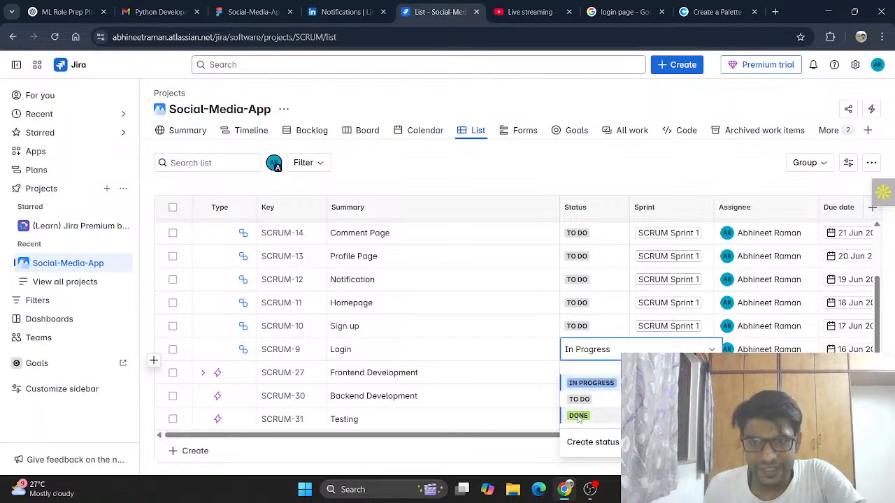
click(578, 416)
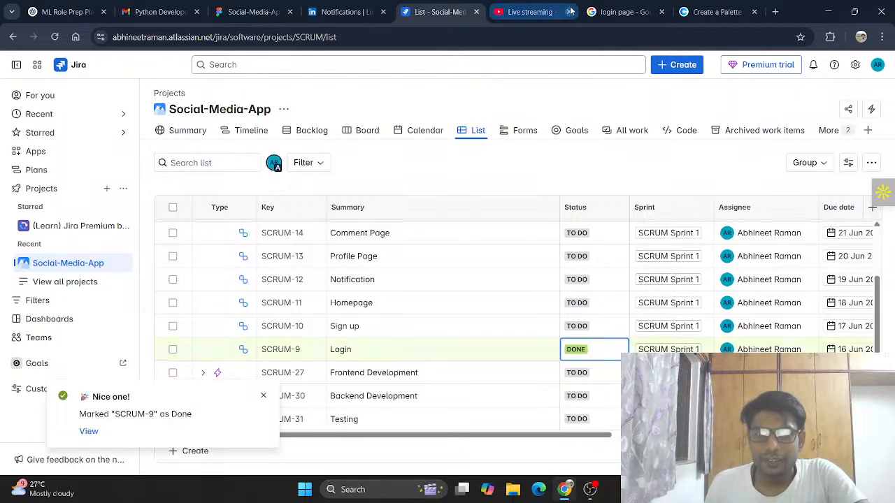
- Compare the login page reference in Google Images with the login design in Figma
click(591, 12)
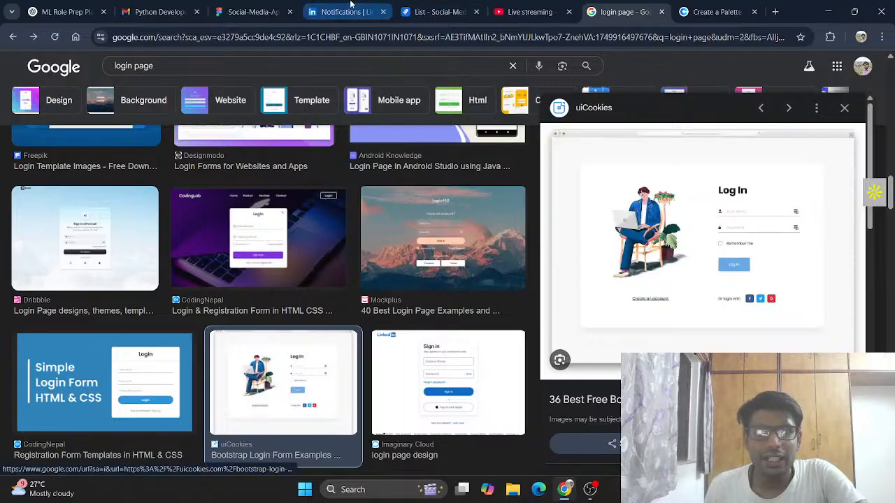
click(254, 12)
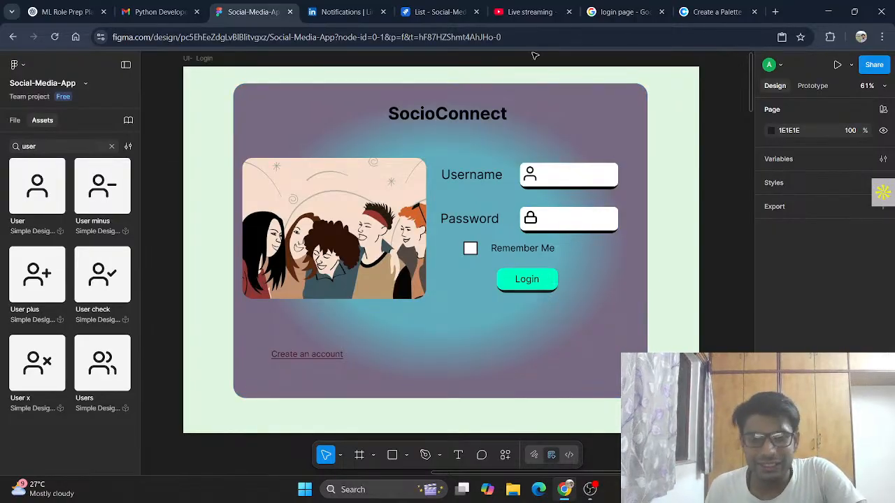
click(544, 6)
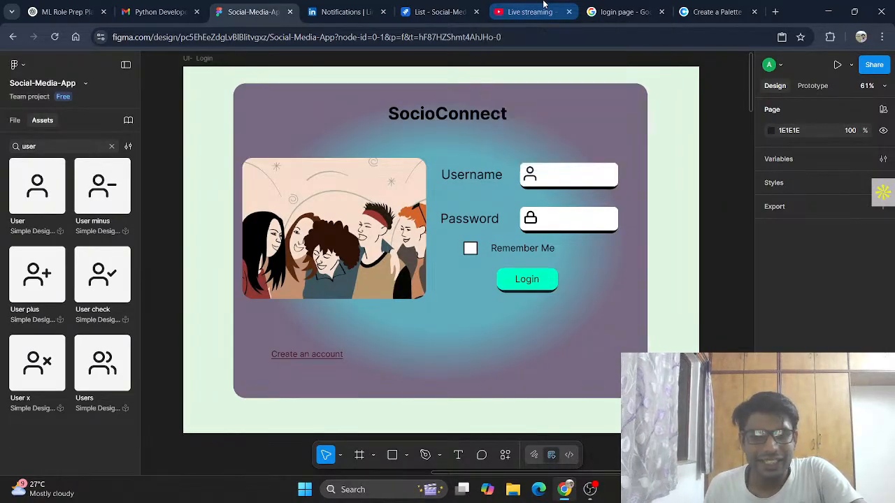